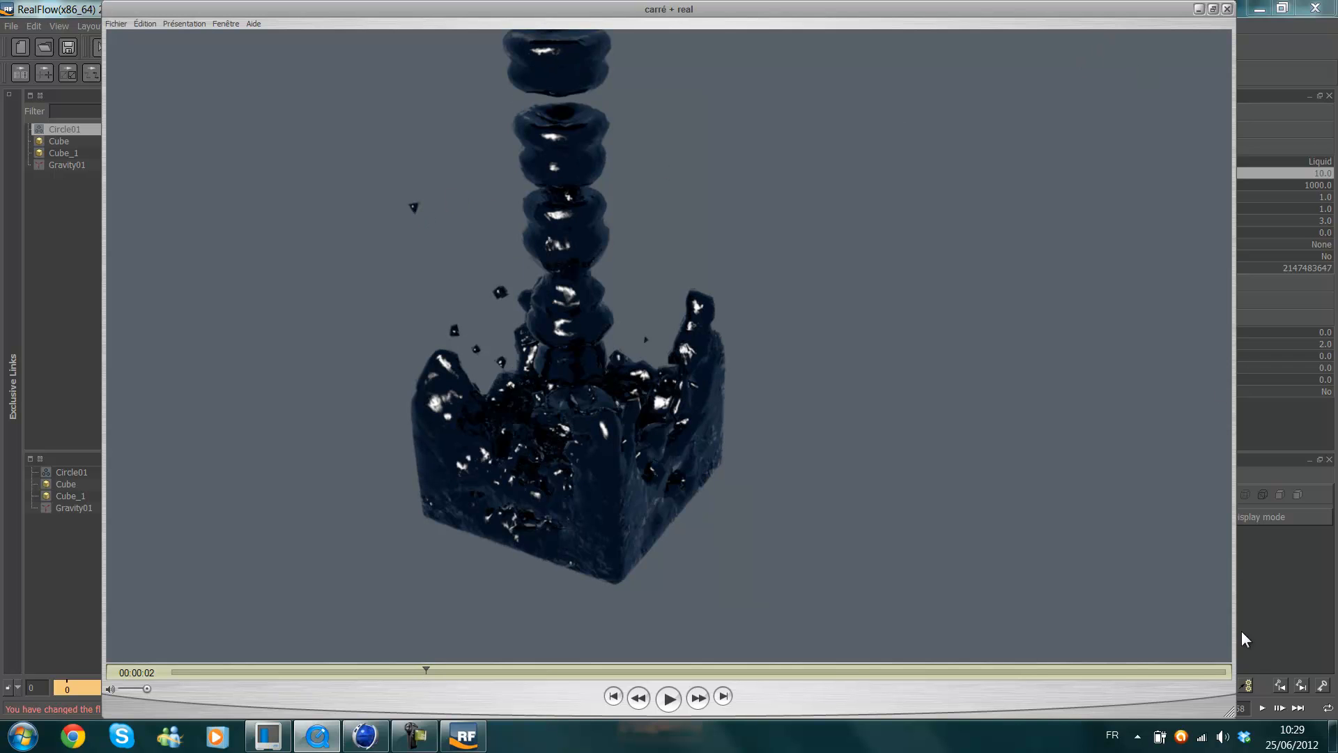
# Minimise the rendered reference video to get back to the RealFlow scene.
pyautogui.click(1213, 9)
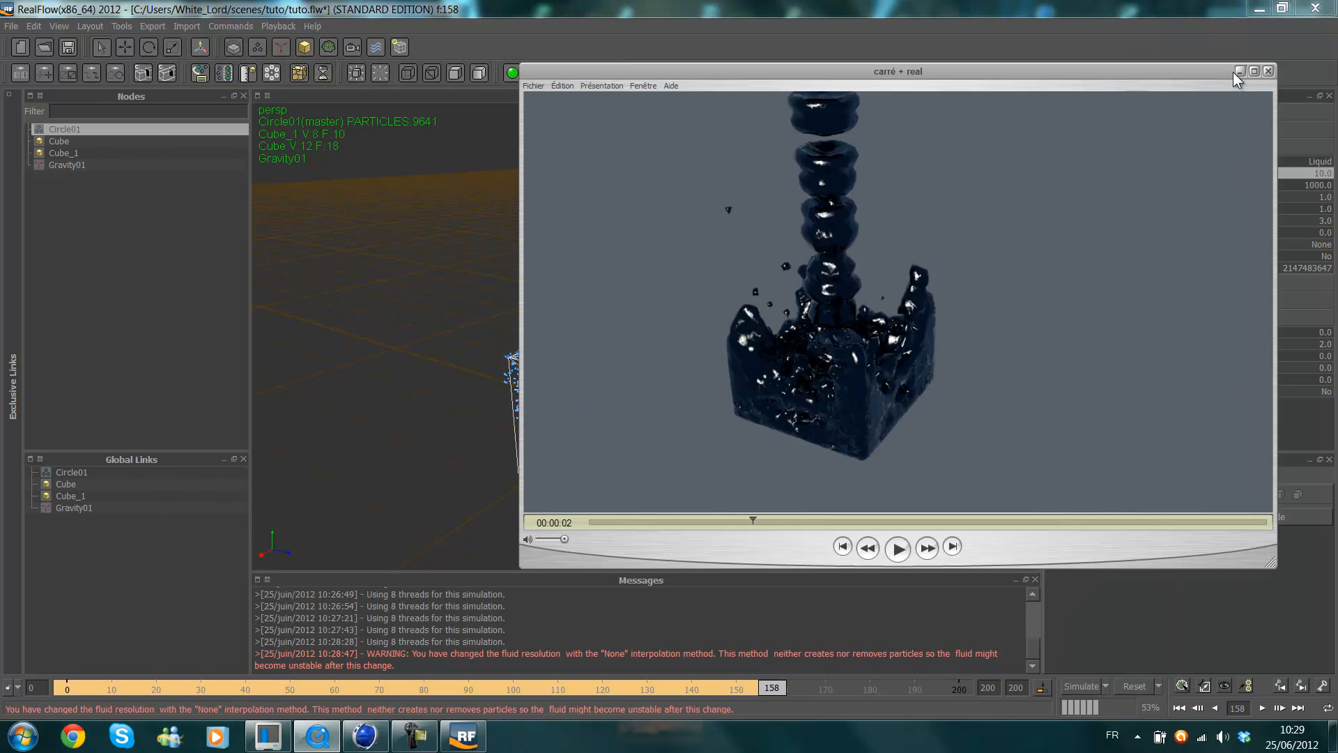
pyautogui.click(1244, 72)
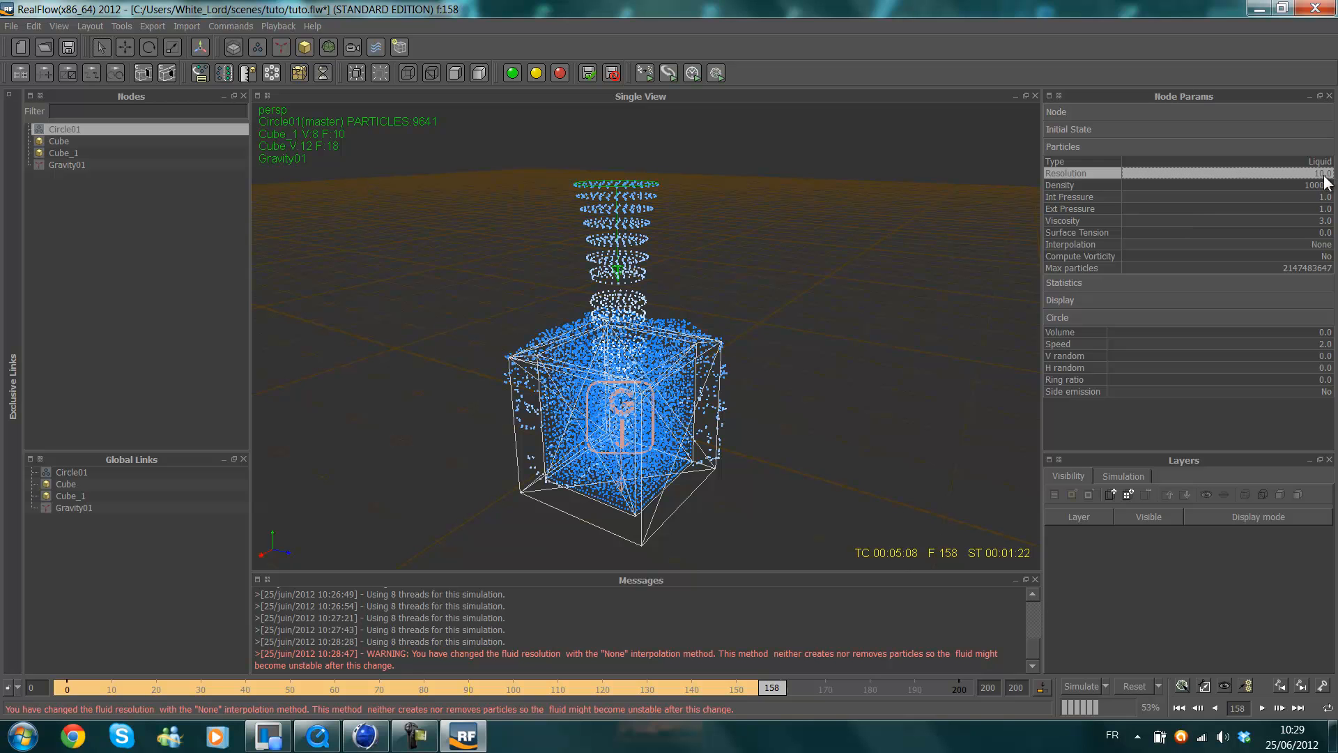
# Restart the fluid simulation from frame 0 and stop it at frame 20.
pyautogui.click(1090, 686)
pyautogui.click(650, 376)
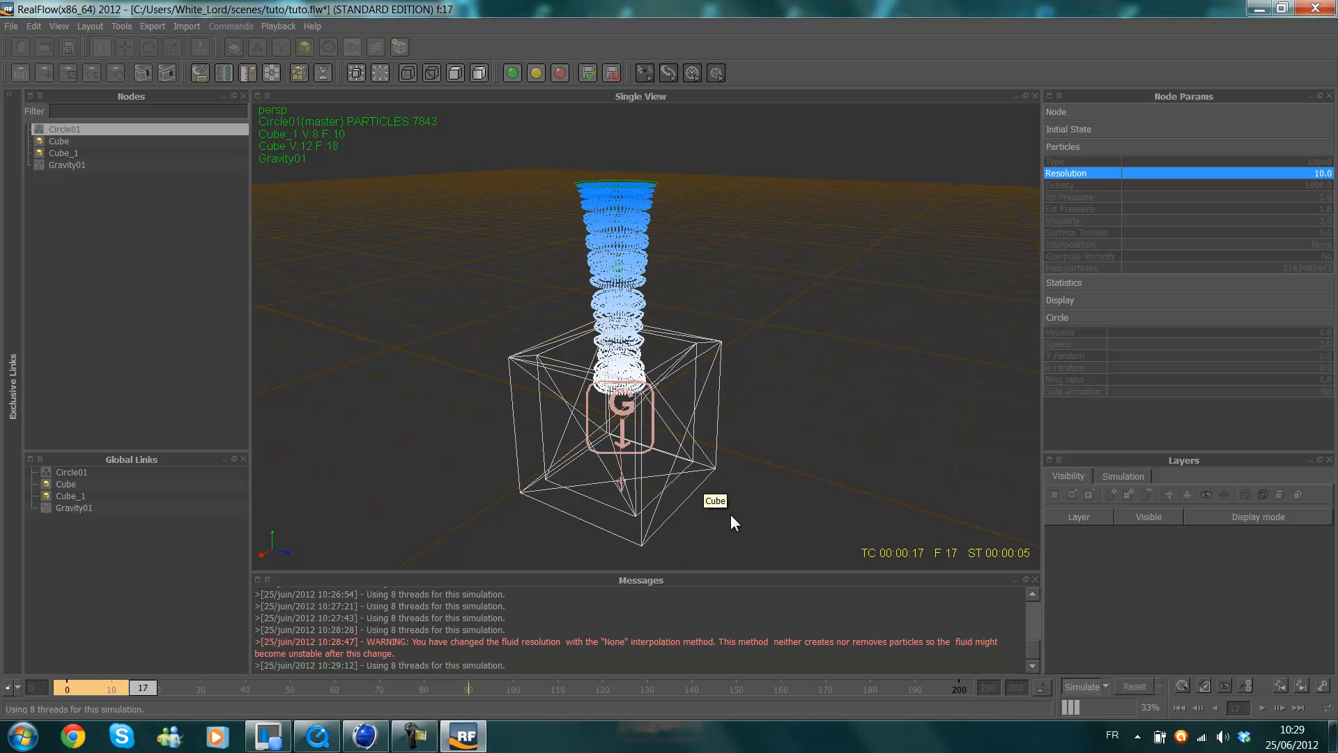
pyautogui.click(1093, 689)
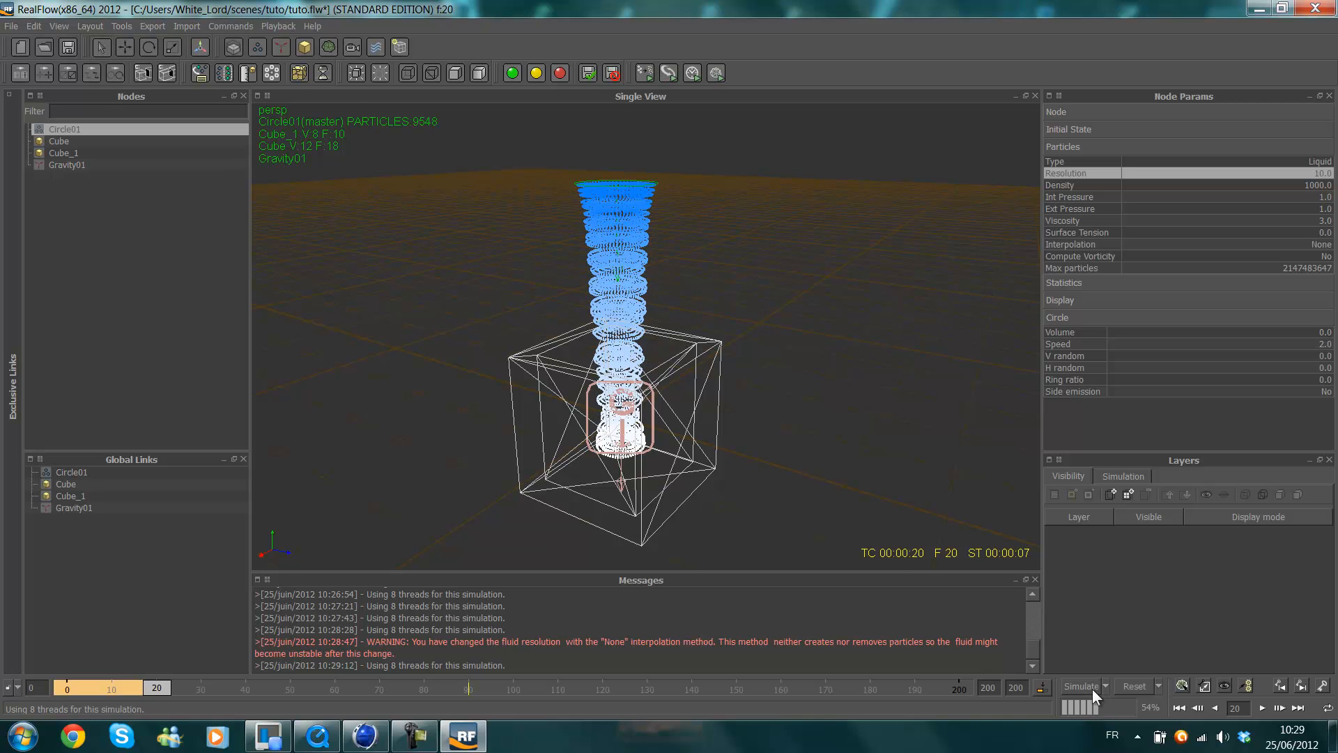
# Reset all simulation data and add a Particle mesh (Standard) to the scene.
pyautogui.keyDown('alt'); pyautogui.moveTo(775, 343); pyautogui.dragTo(761, 366); pyautogui.keyUp('alt')
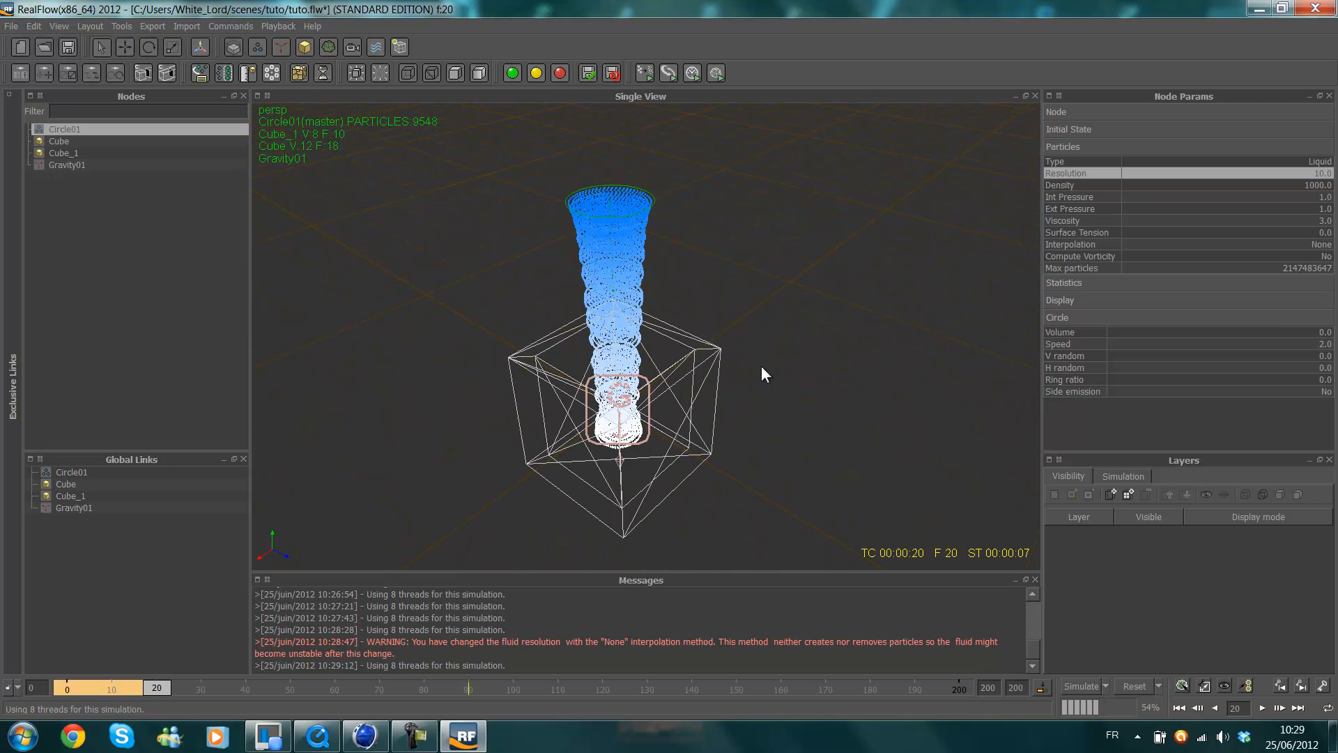
pyautogui.scroll(-2, 761, 366)
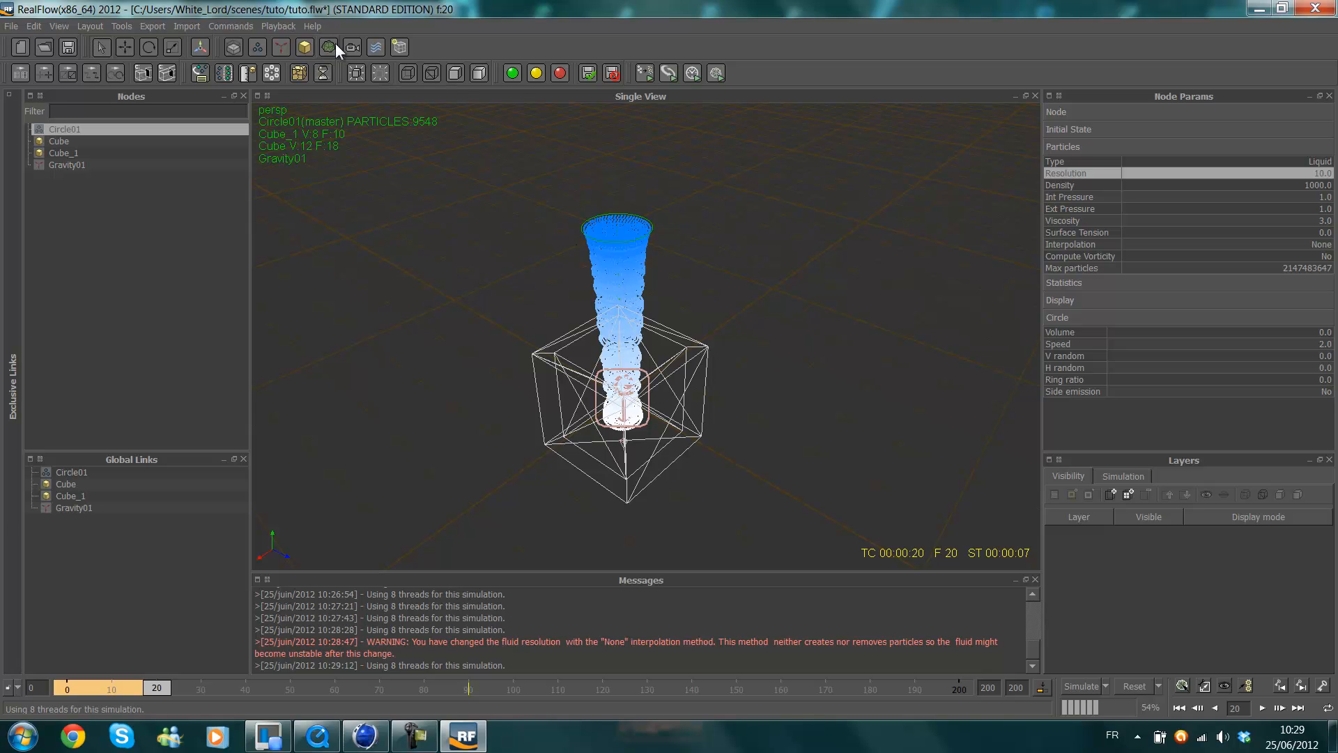
pyautogui.click(1123, 687)
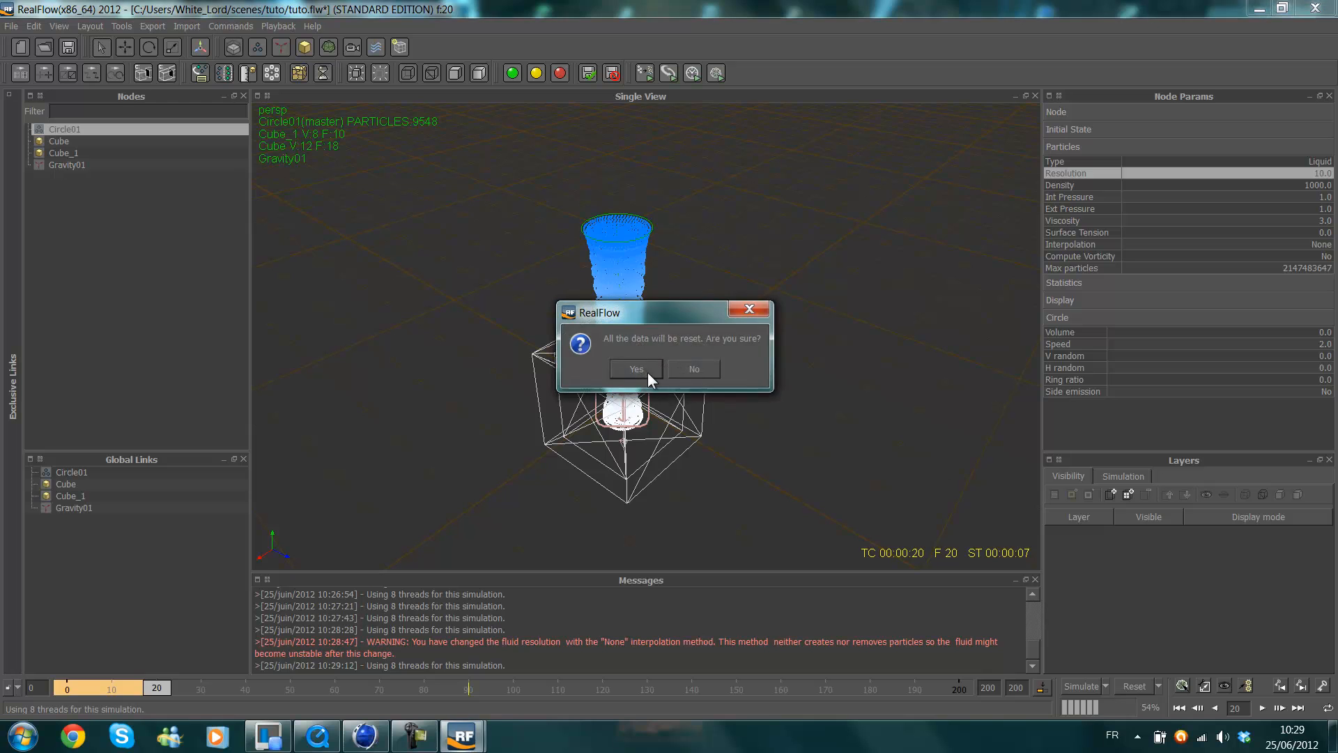
pyautogui.click(668, 366)
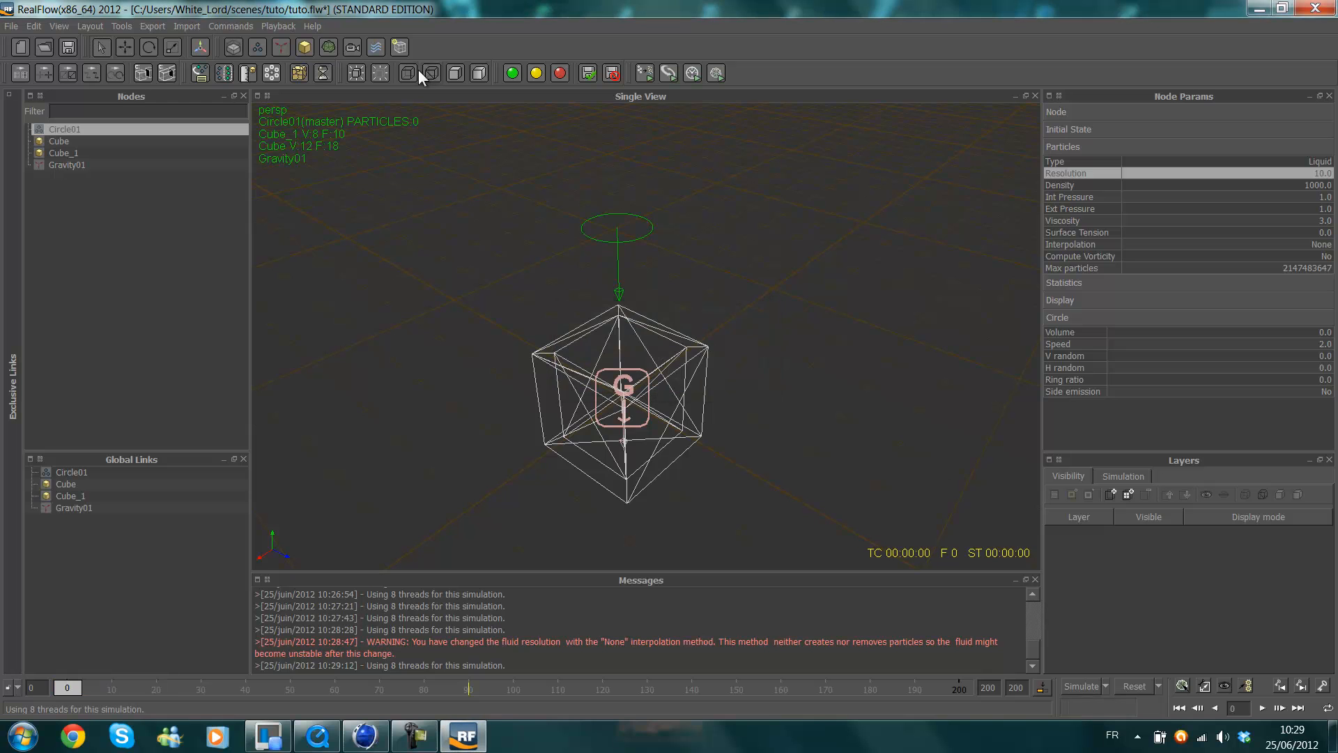
pyautogui.click(330, 47)
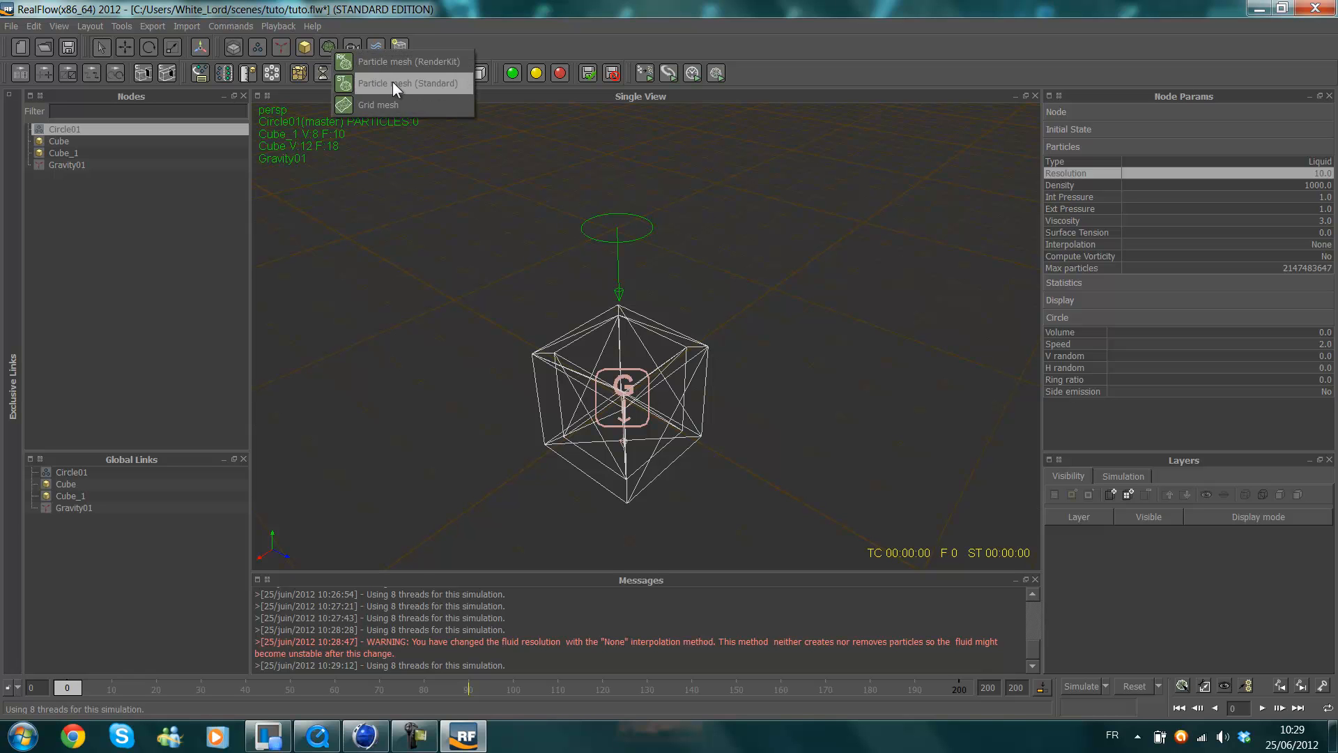
pyautogui.click(448, 85)
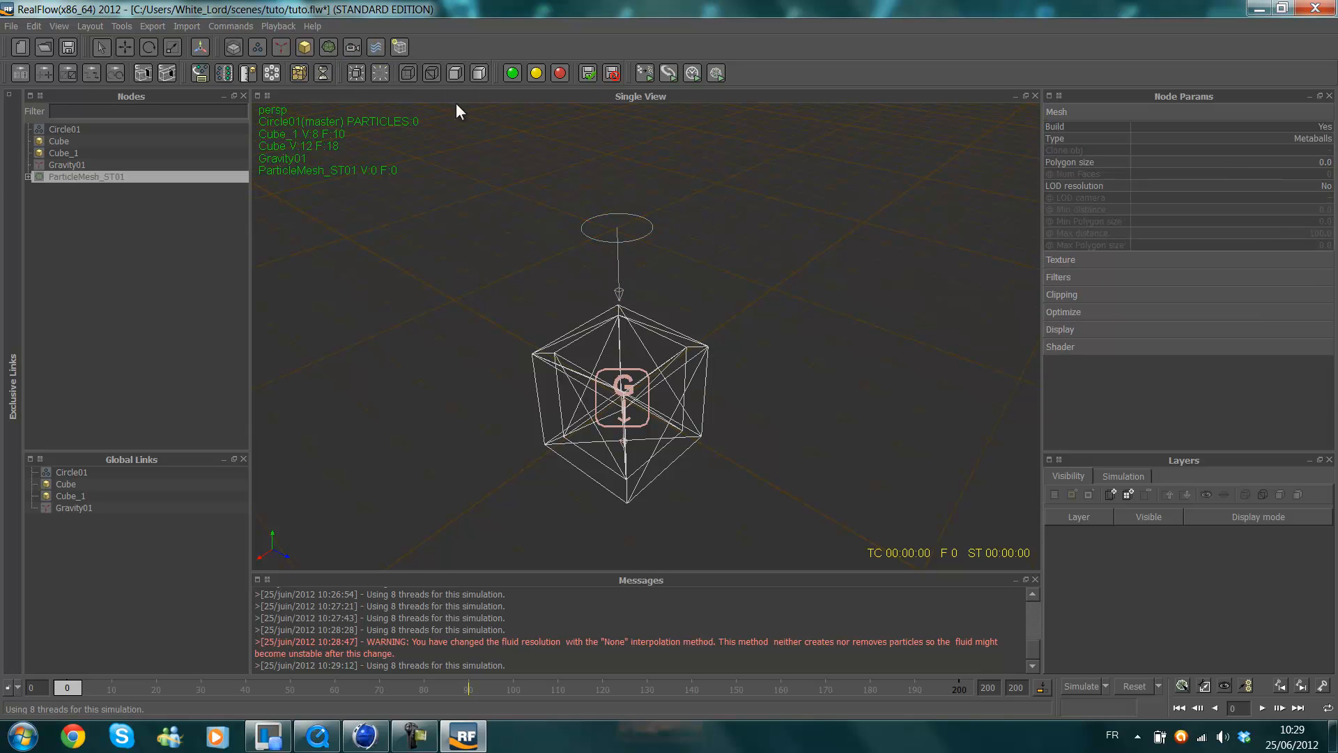
# Simulate the fluid with its particle mesh up to frame 70.
pyautogui.keyDown('alt'); pyautogui.moveTo(716, 283); pyautogui.dragTo(670, 362); pyautogui.keyUp('alt')
pyautogui.click(1090, 682)
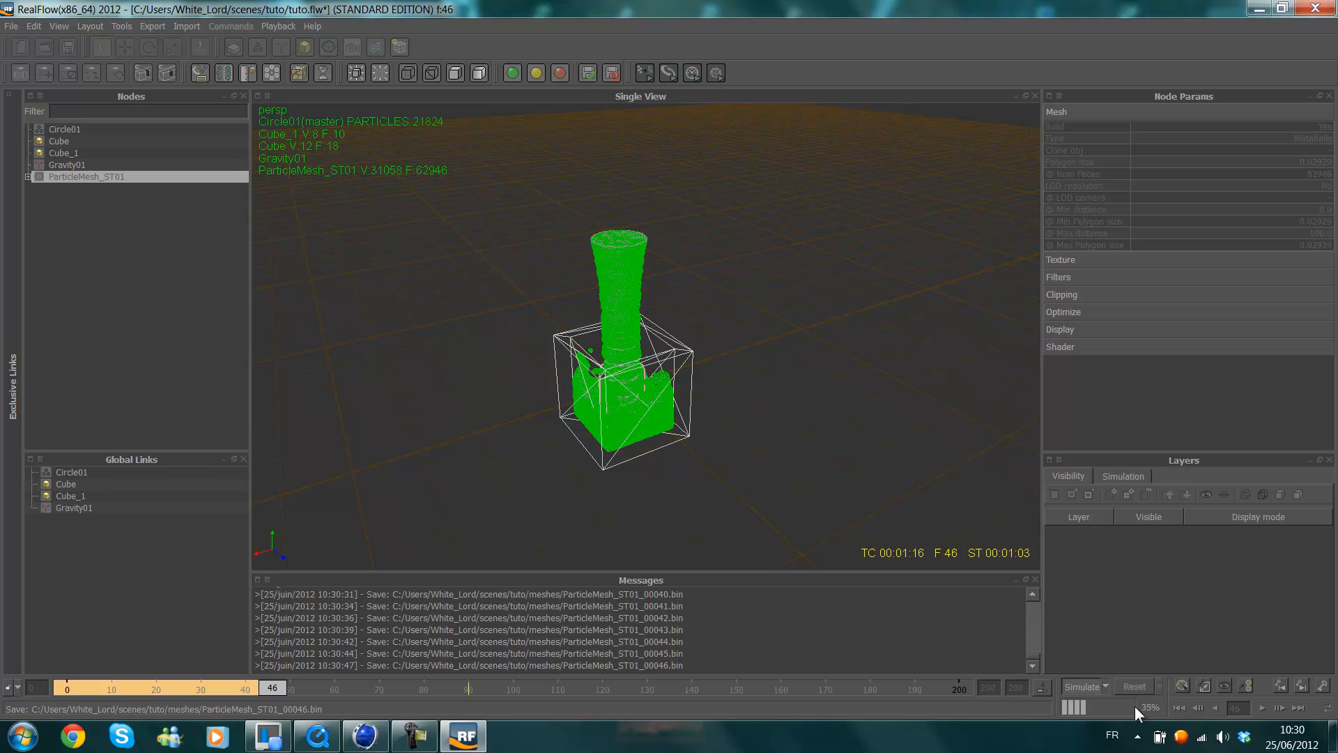
pyautogui.click(432, 741)
pyautogui.click(1261, 666)
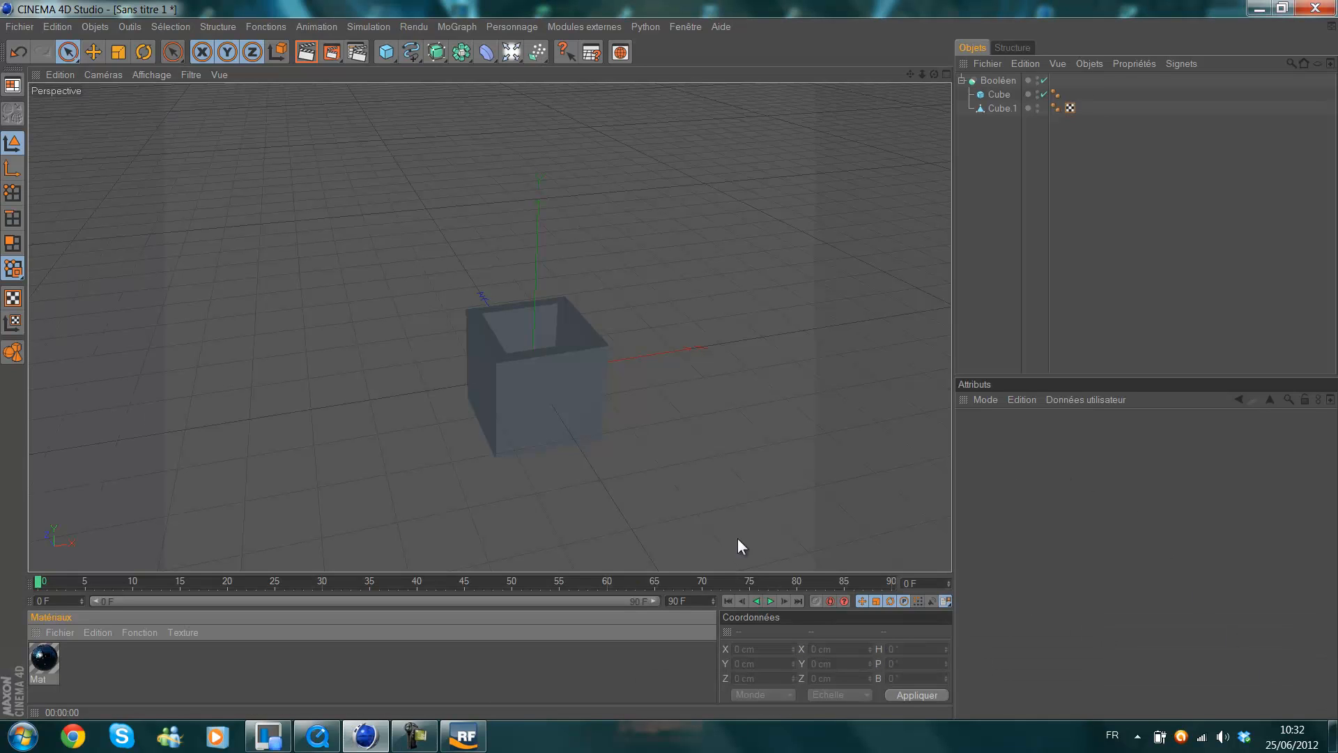
# Switch to Cinema 4D and add a RealFlow Mesh Importer object to the scene with the hollow box.
pyautogui.click(462, 738)
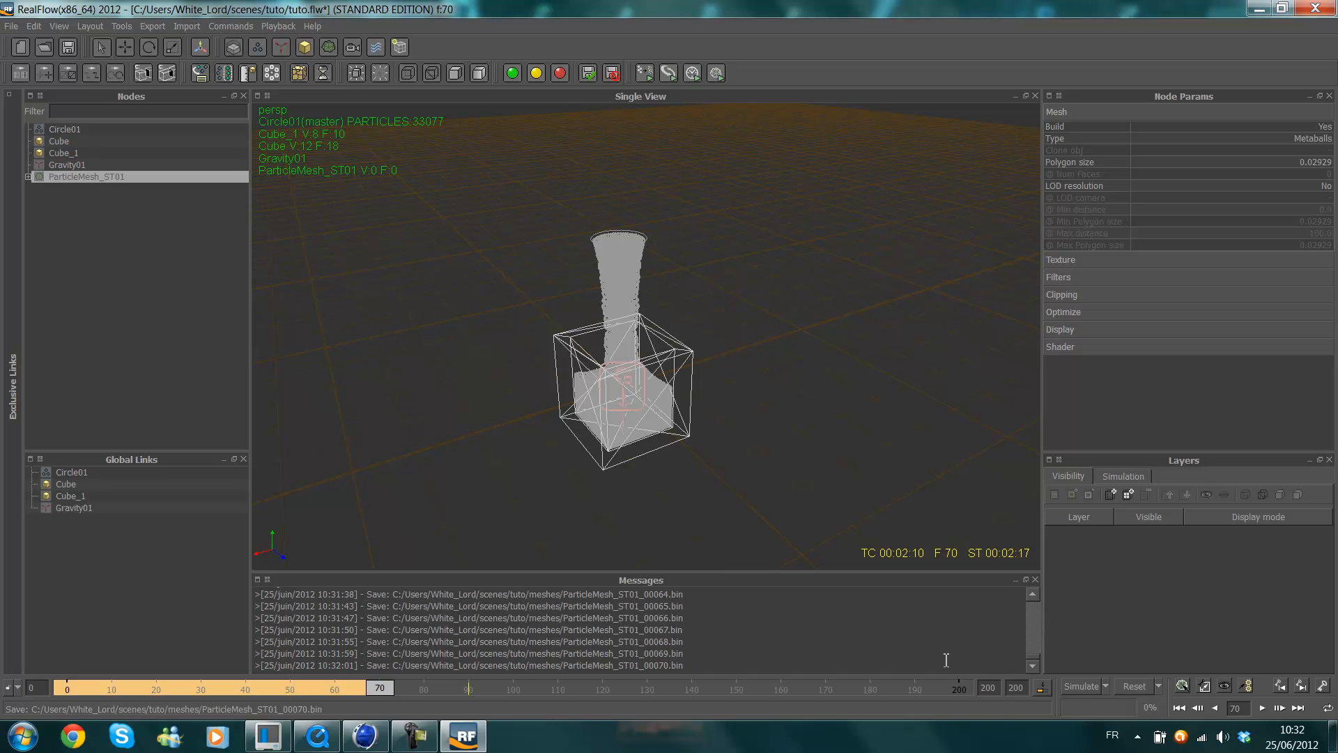
pyautogui.click(1259, 8)
pyautogui.moveTo(912, 75); pyautogui.dragTo(659, 361)
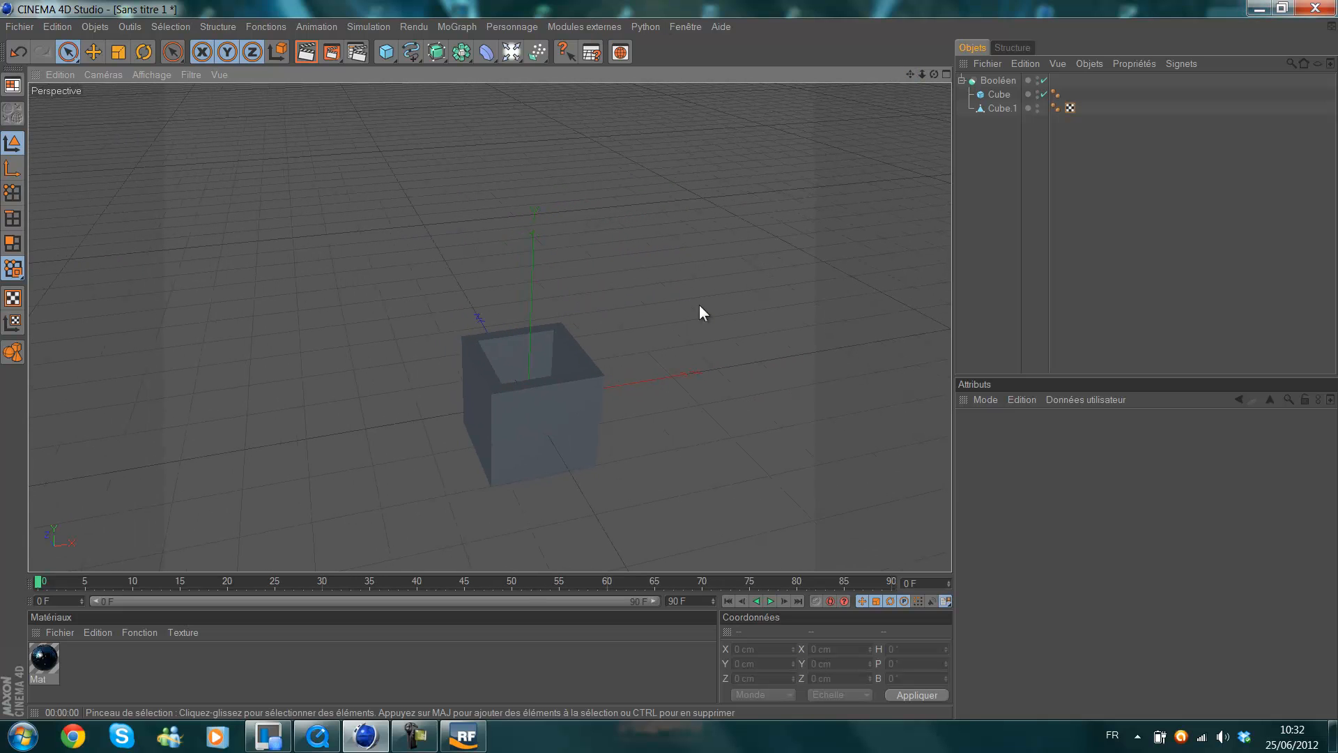
pyautogui.scroll(-1, 384, 364)
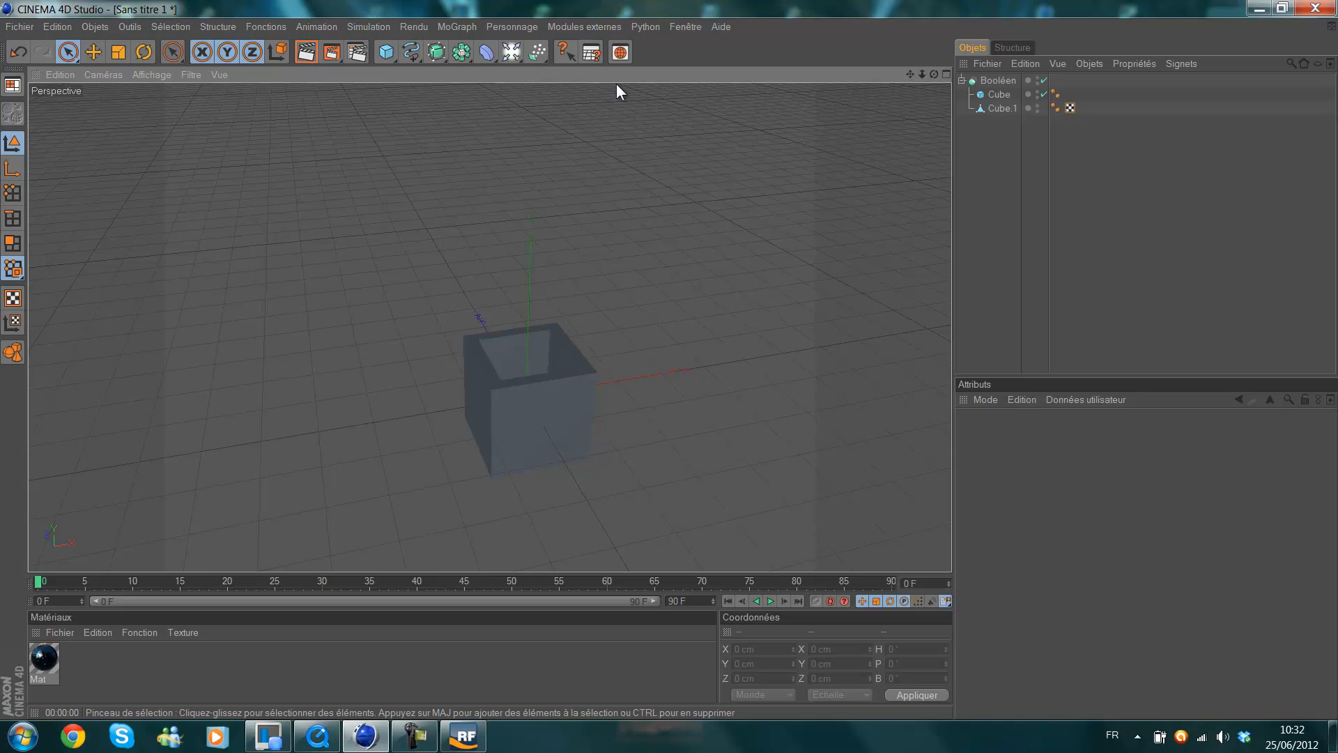
pyautogui.click(583, 27)
pyautogui.moveTo(591, 84)
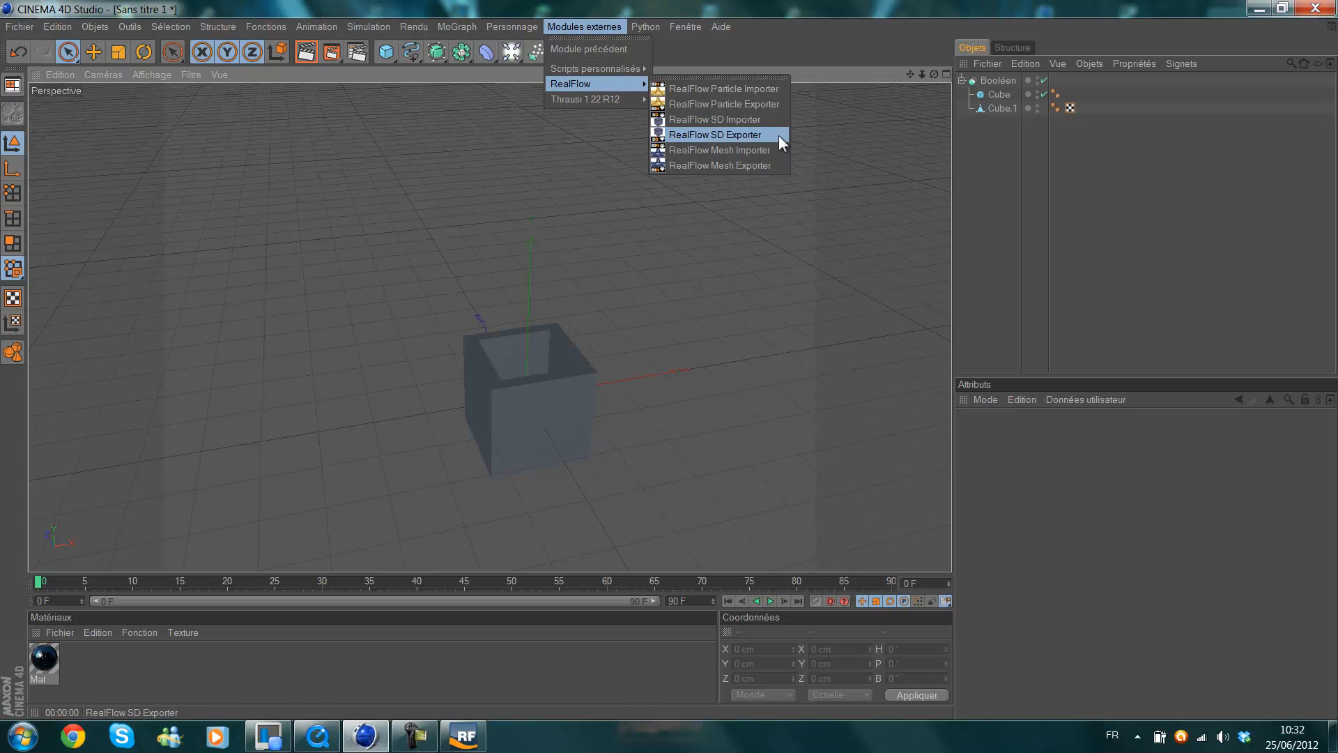
pyautogui.click(764, 151)
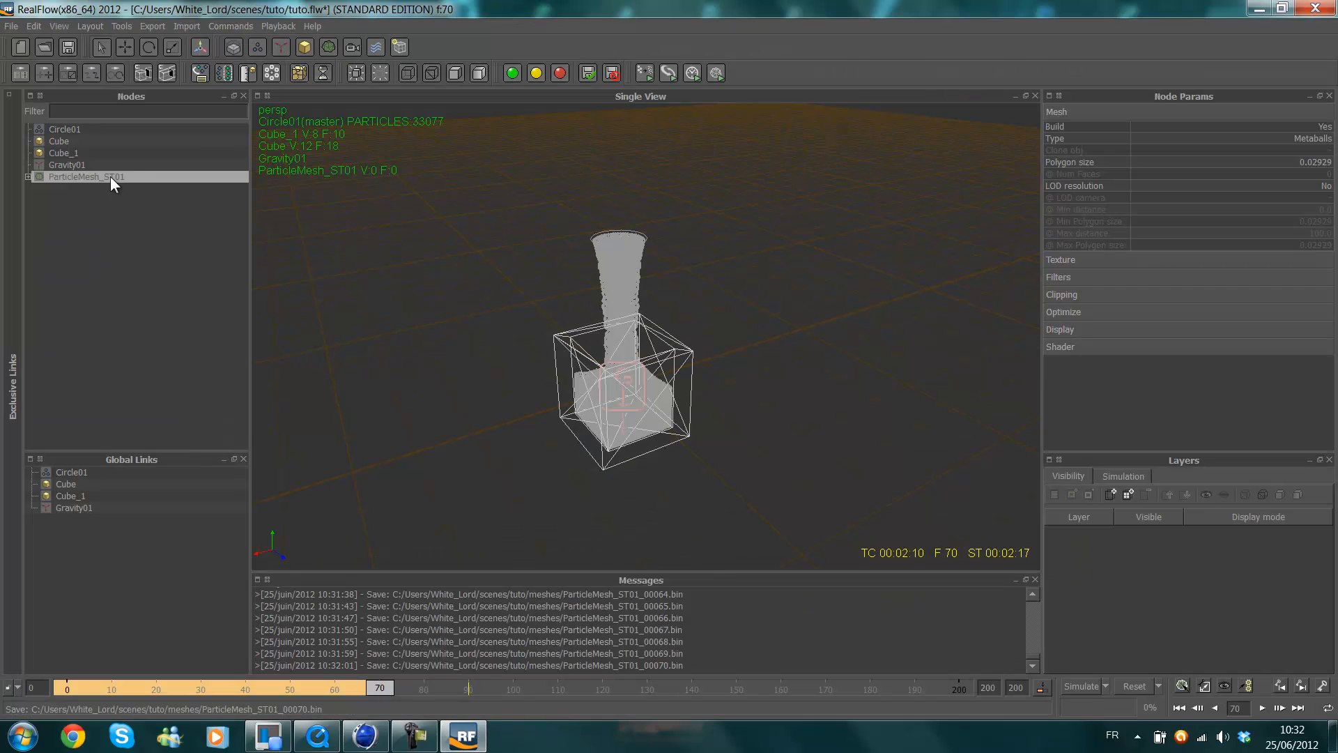
pyautogui.click(1260, 8)
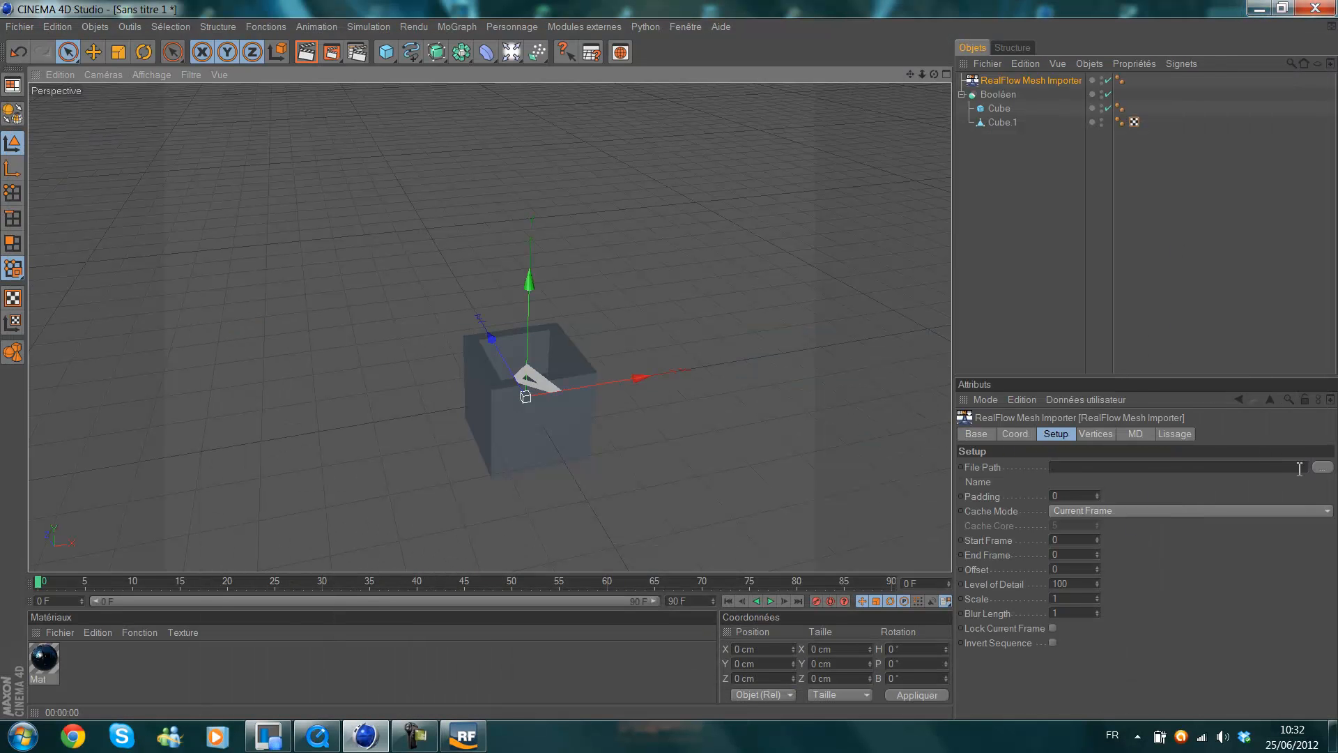
# Browse for the mesh importer's file path, going to the scenes\tuto\meshes folder in the user's directory on drive C.
pyautogui.click(1328, 469)
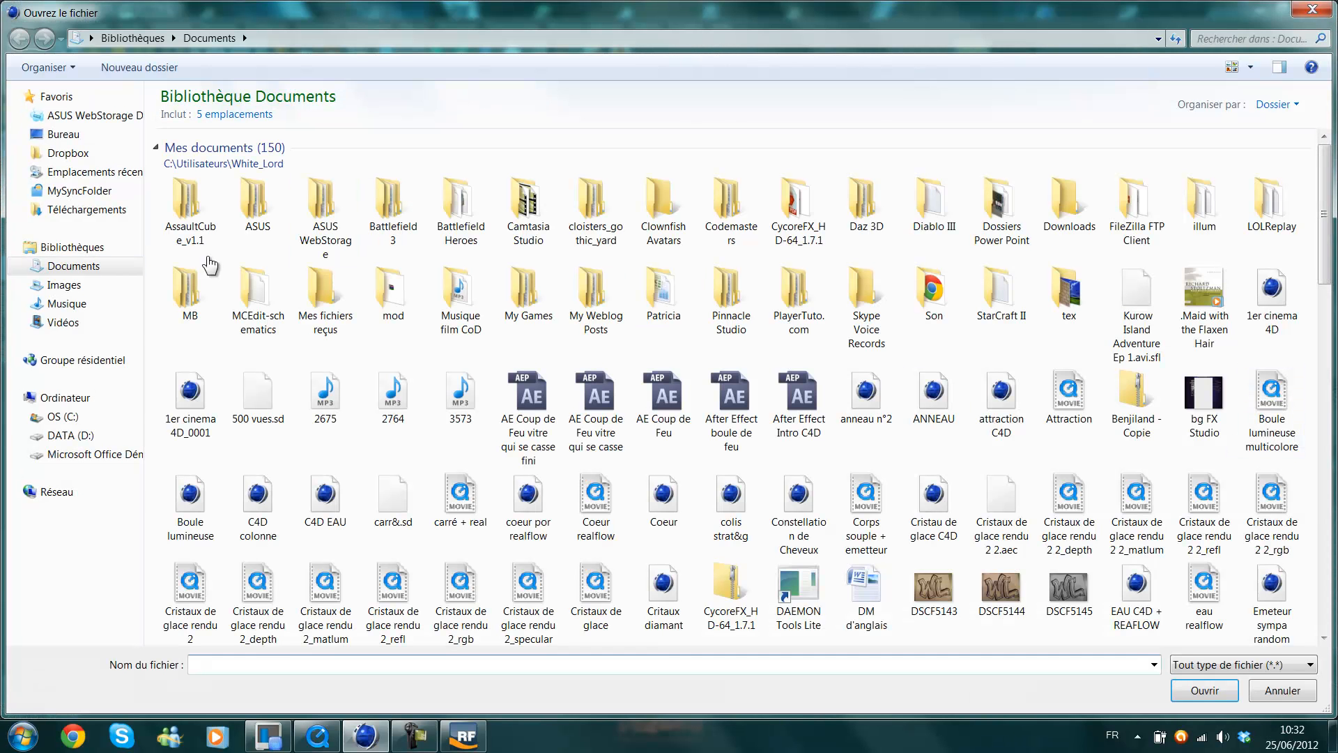
pyautogui.click(69, 416)
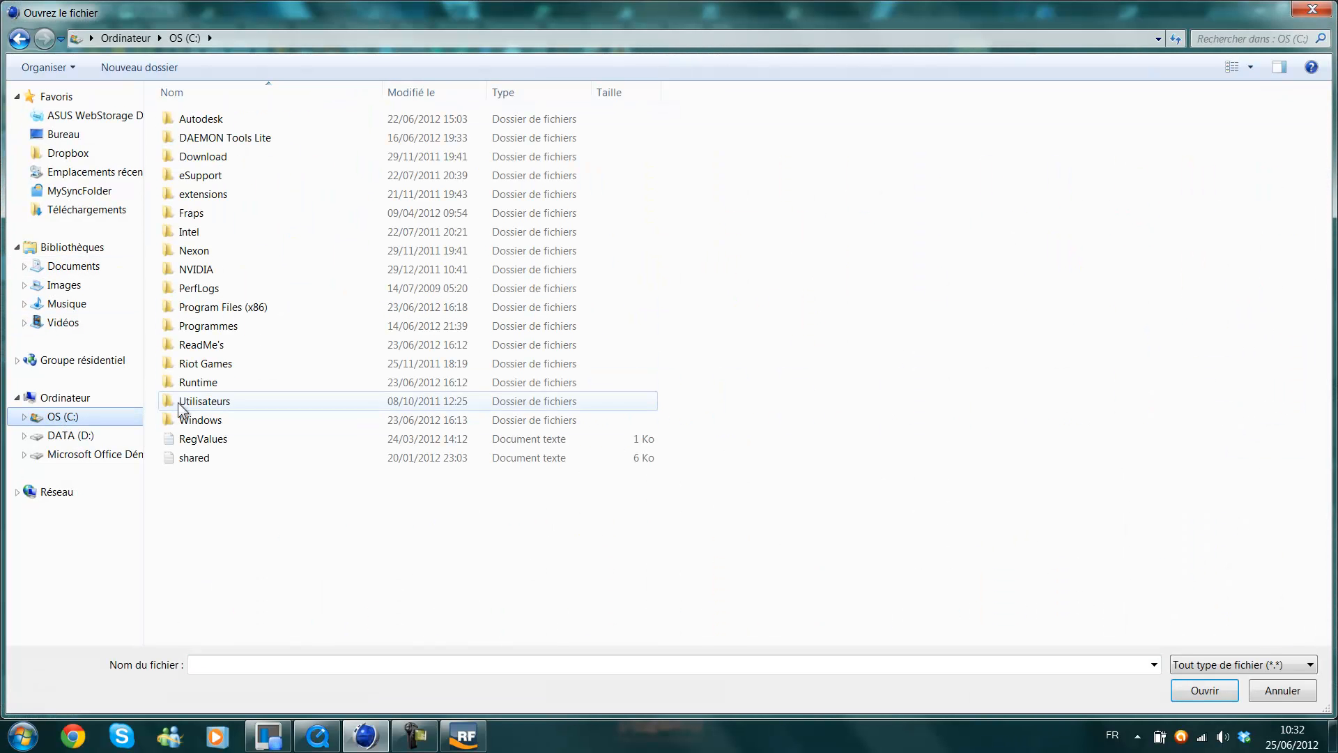
pyautogui.doubleClick(220, 403)
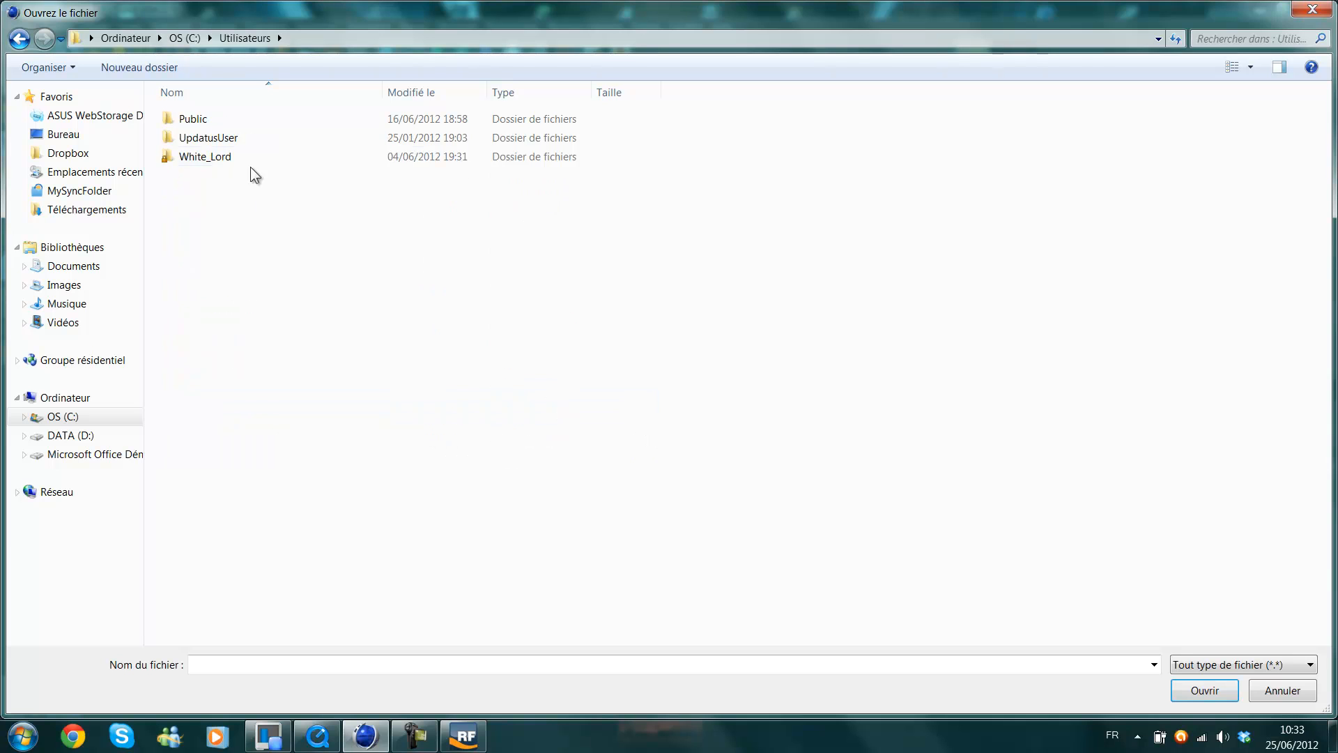
pyautogui.doubleClick(232, 157)
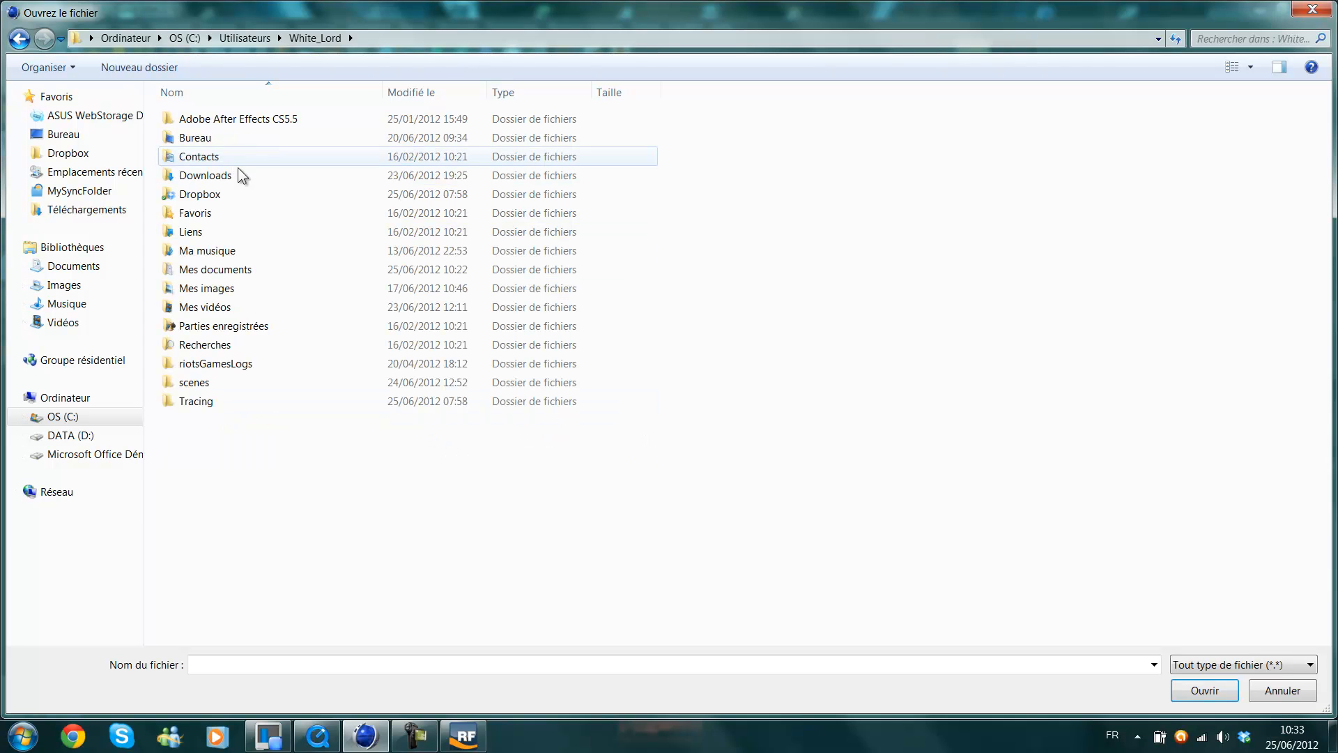
pyautogui.doubleClick(192, 385)
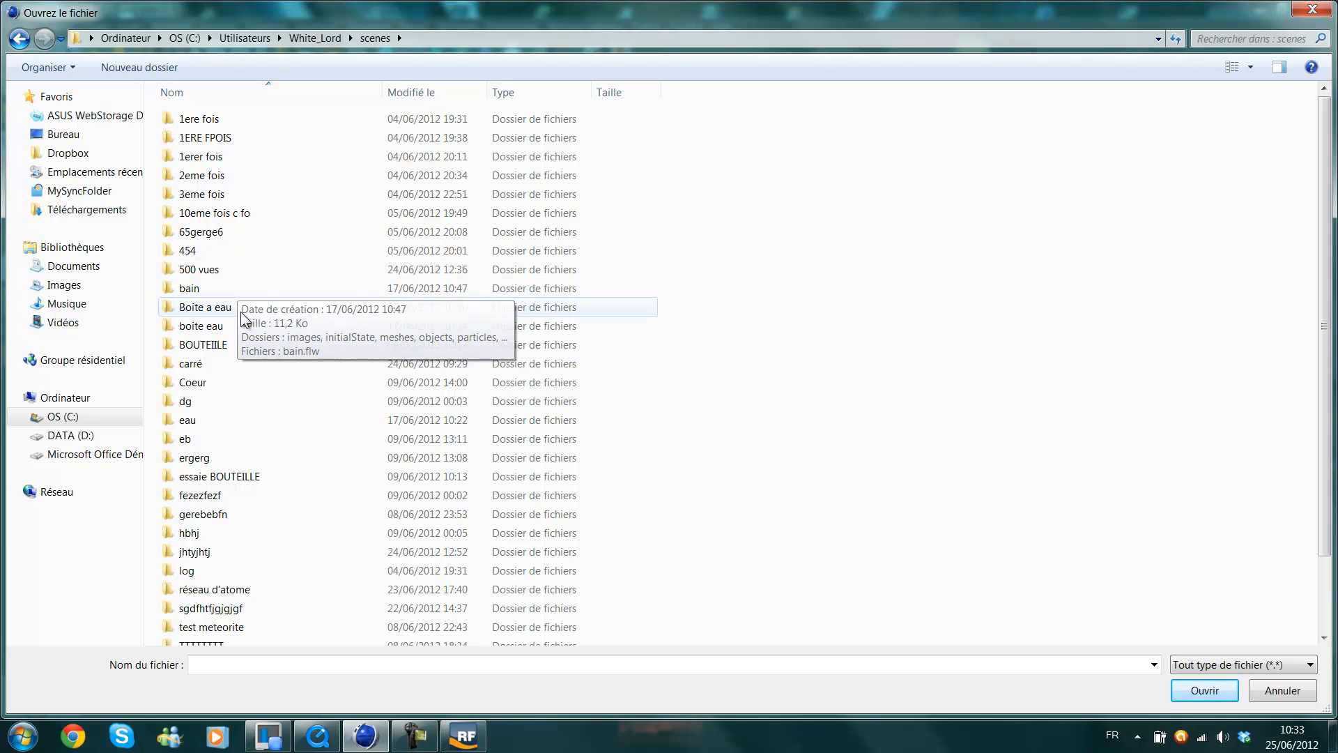
pyautogui.press('t')
pyautogui.press('t')
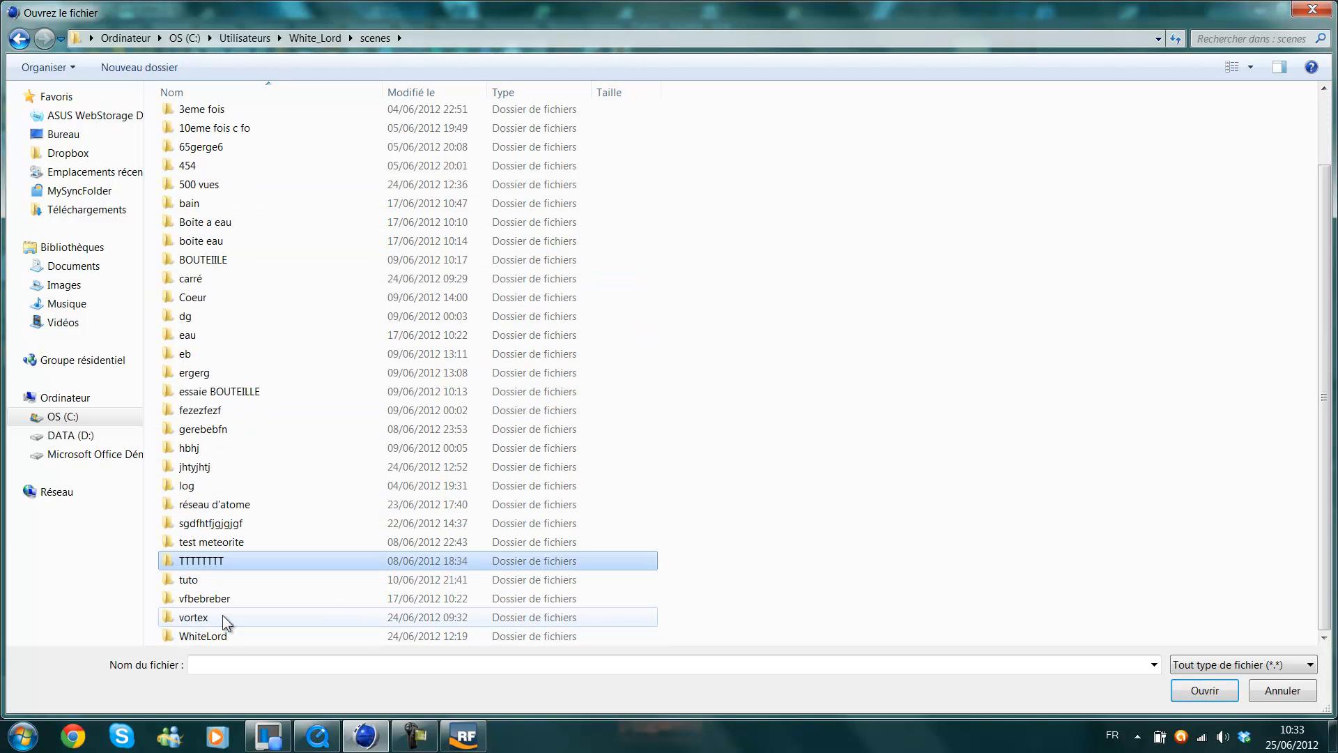
pyautogui.doubleClick(232, 576)
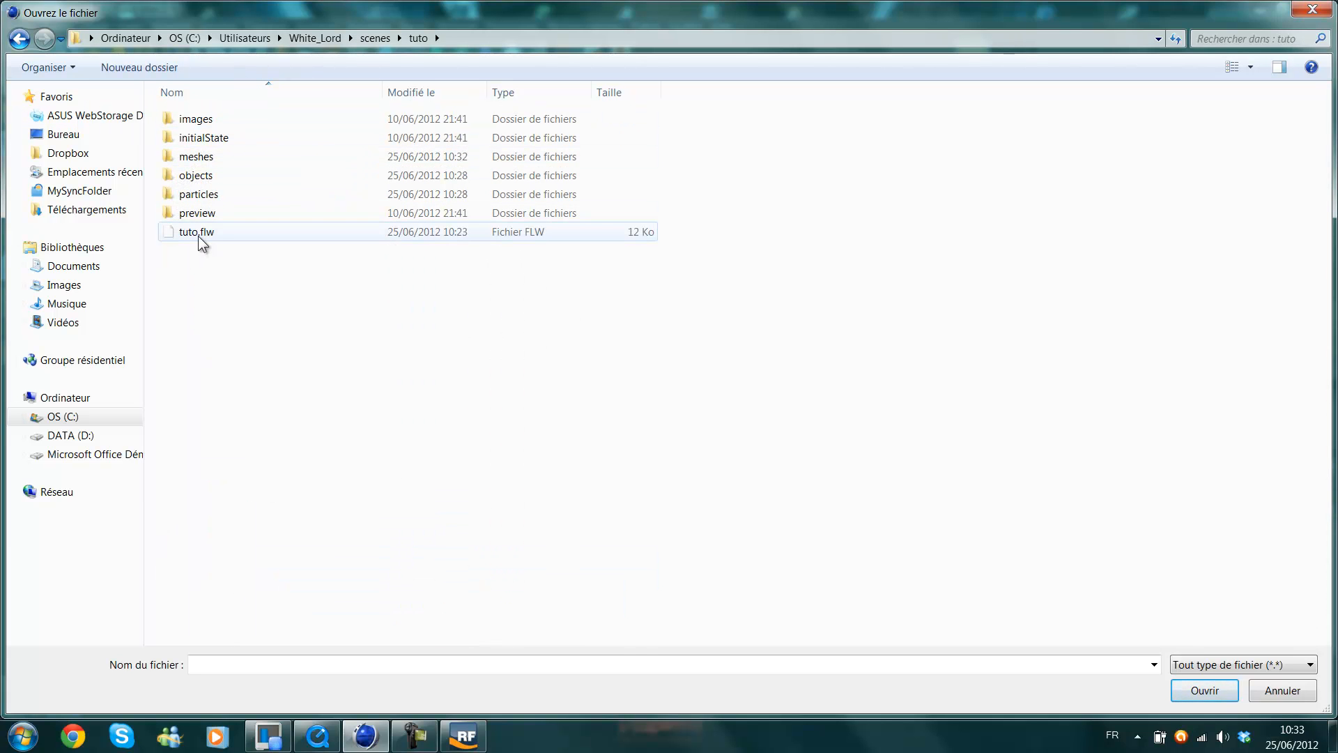
pyautogui.click(208, 159)
pyautogui.doubleClick(208, 158)
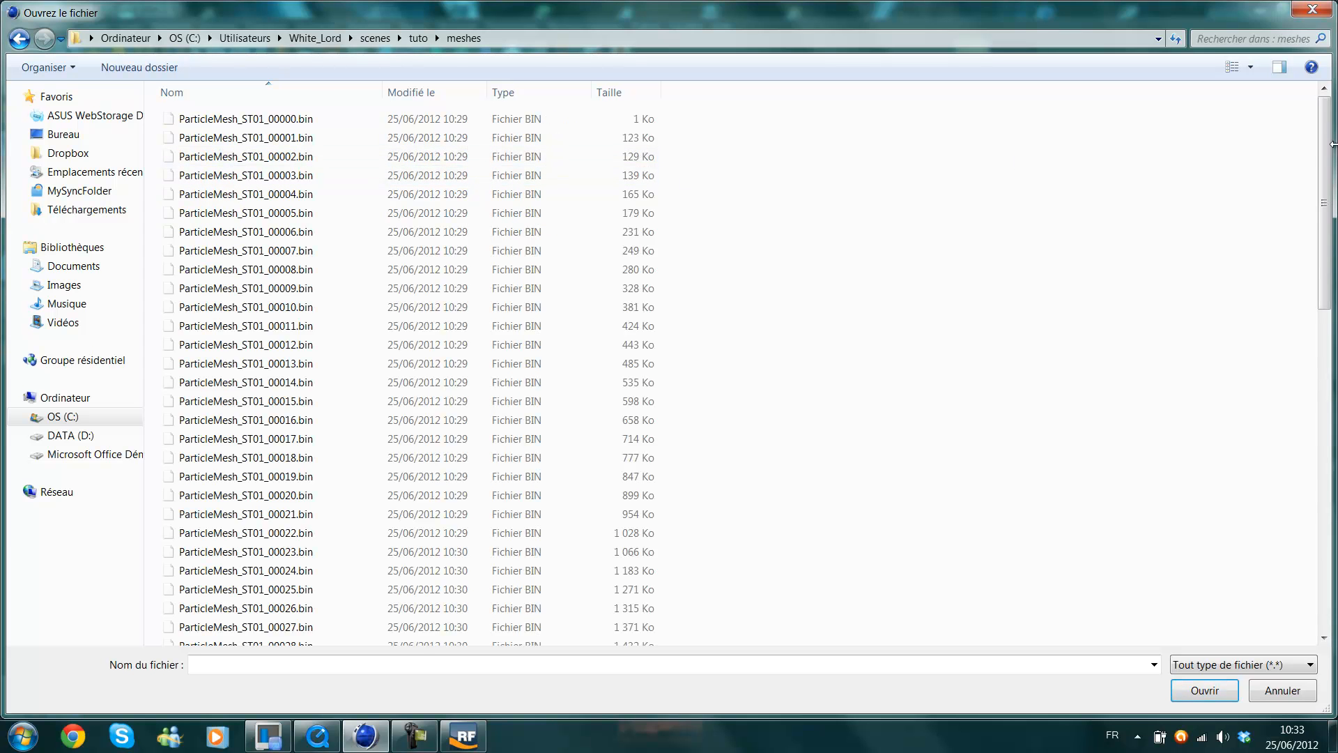
# Load ParticleMesh_ST01_00000.bin, the first file of the mesh sequence, into the RealFlow Mesh Importer.
pyautogui.moveTo(1325, 165); pyautogui.dragTo(1301, 139)
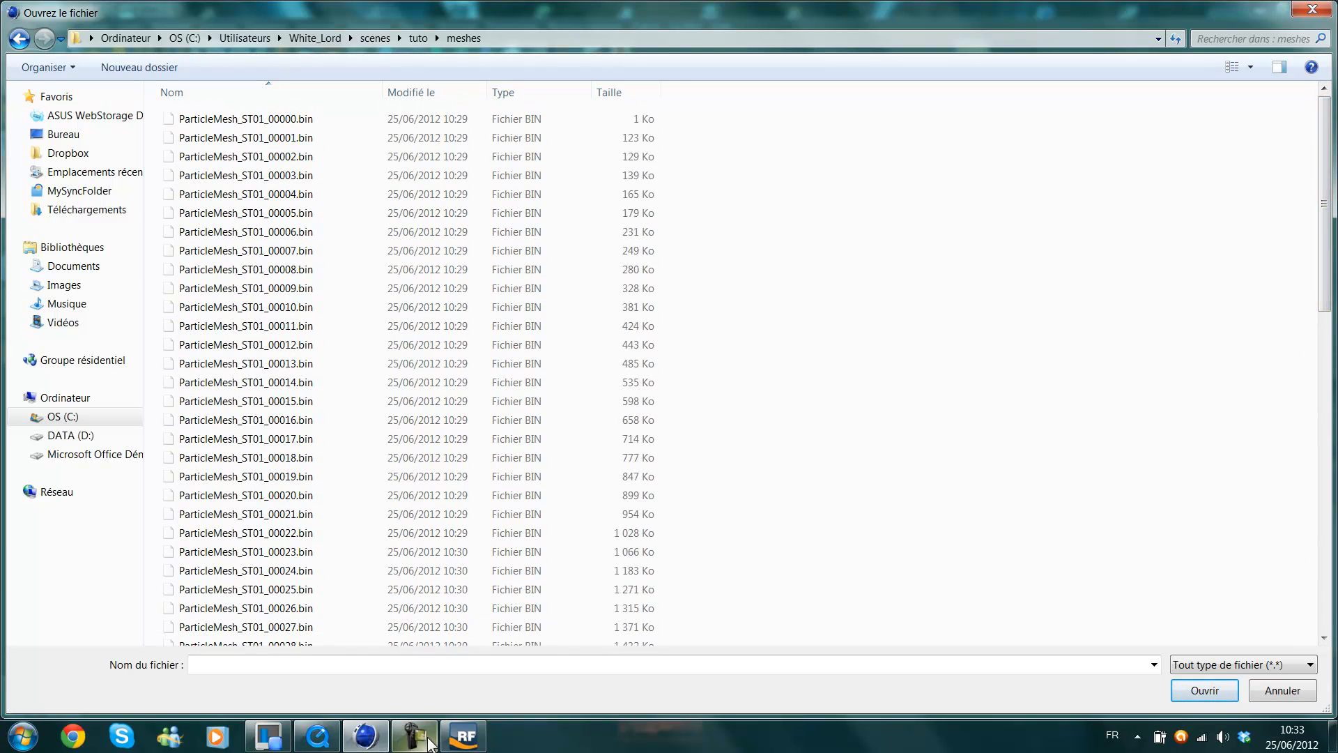
pyautogui.click(464, 737)
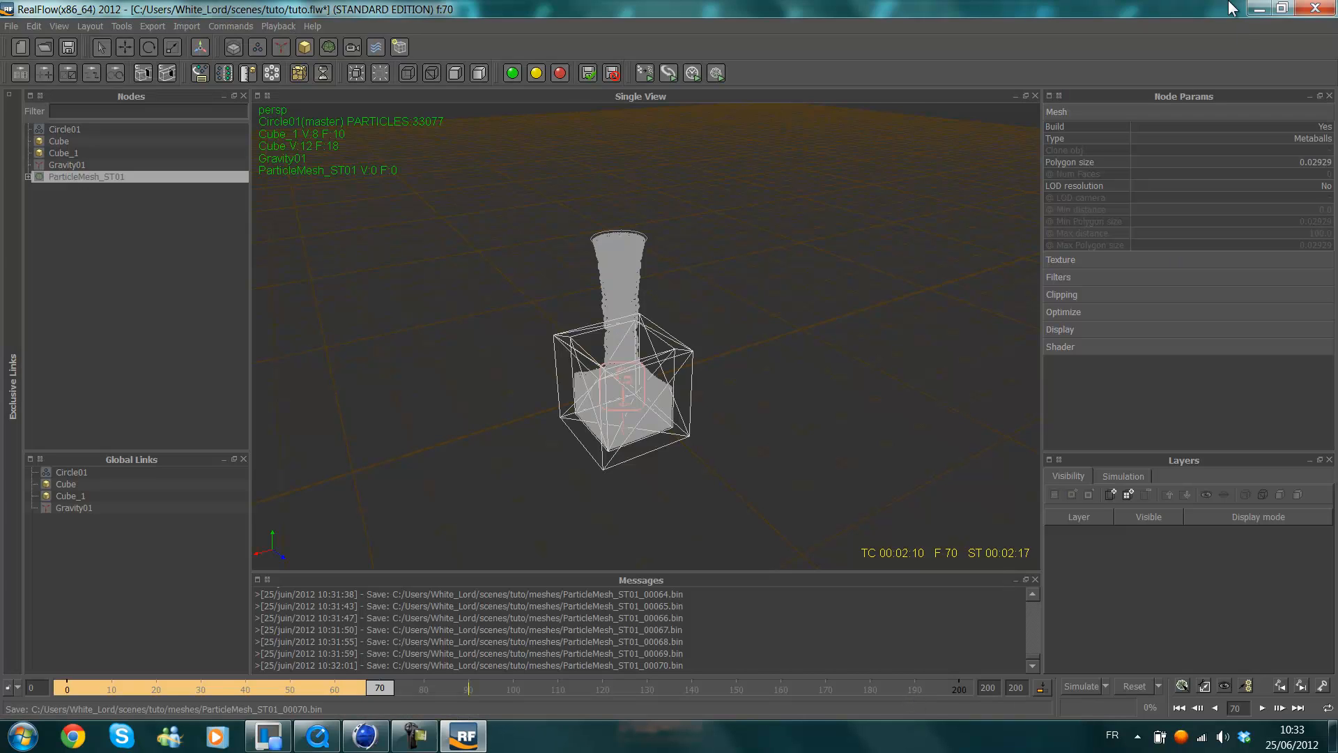
pyautogui.click(1259, 8)
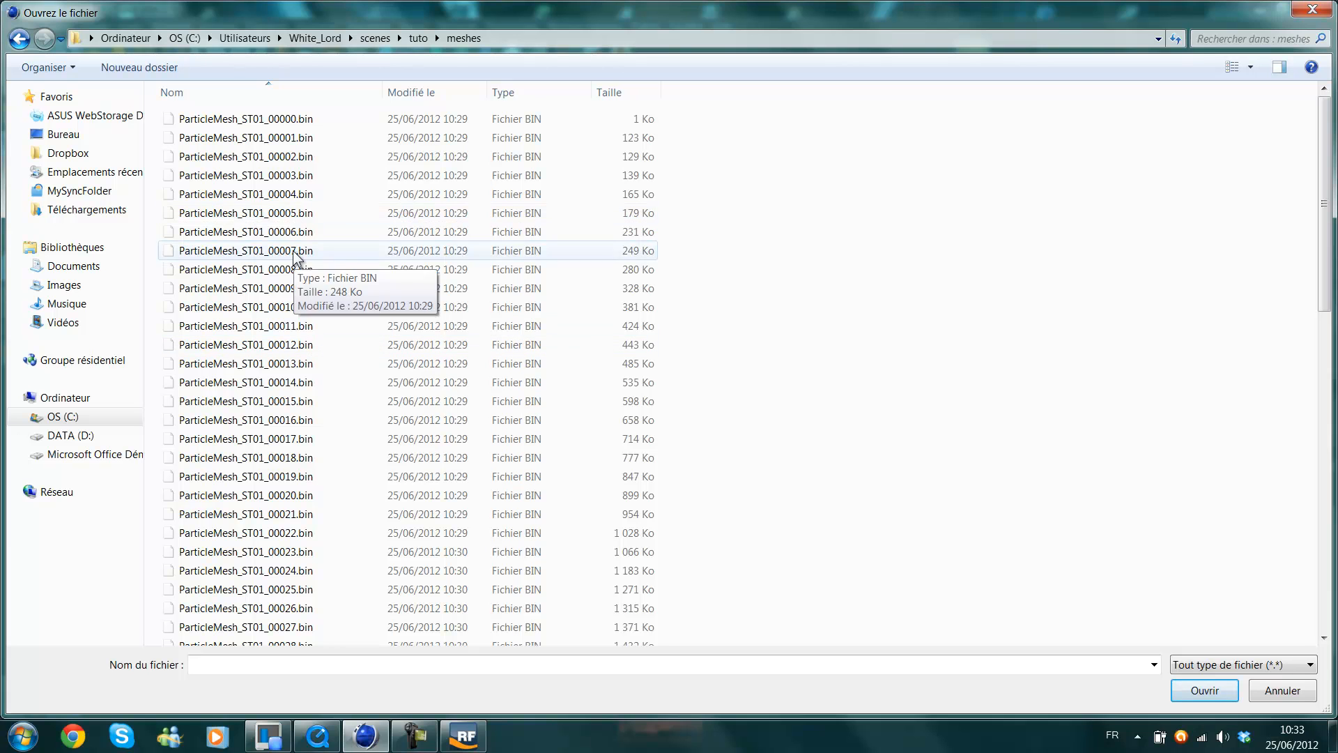
pyautogui.scroll(-3, 333, 589)
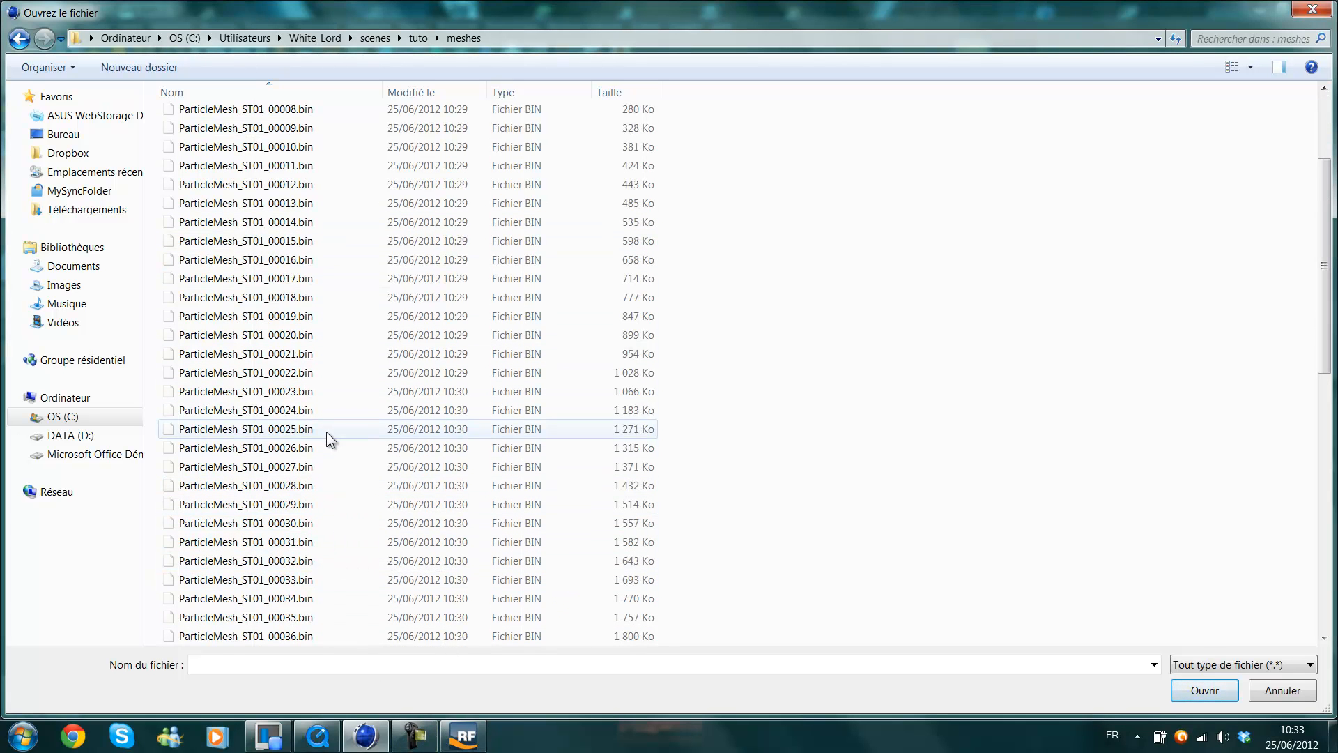
pyautogui.scroll(3, 325, 425)
pyautogui.doubleClick(270, 124)
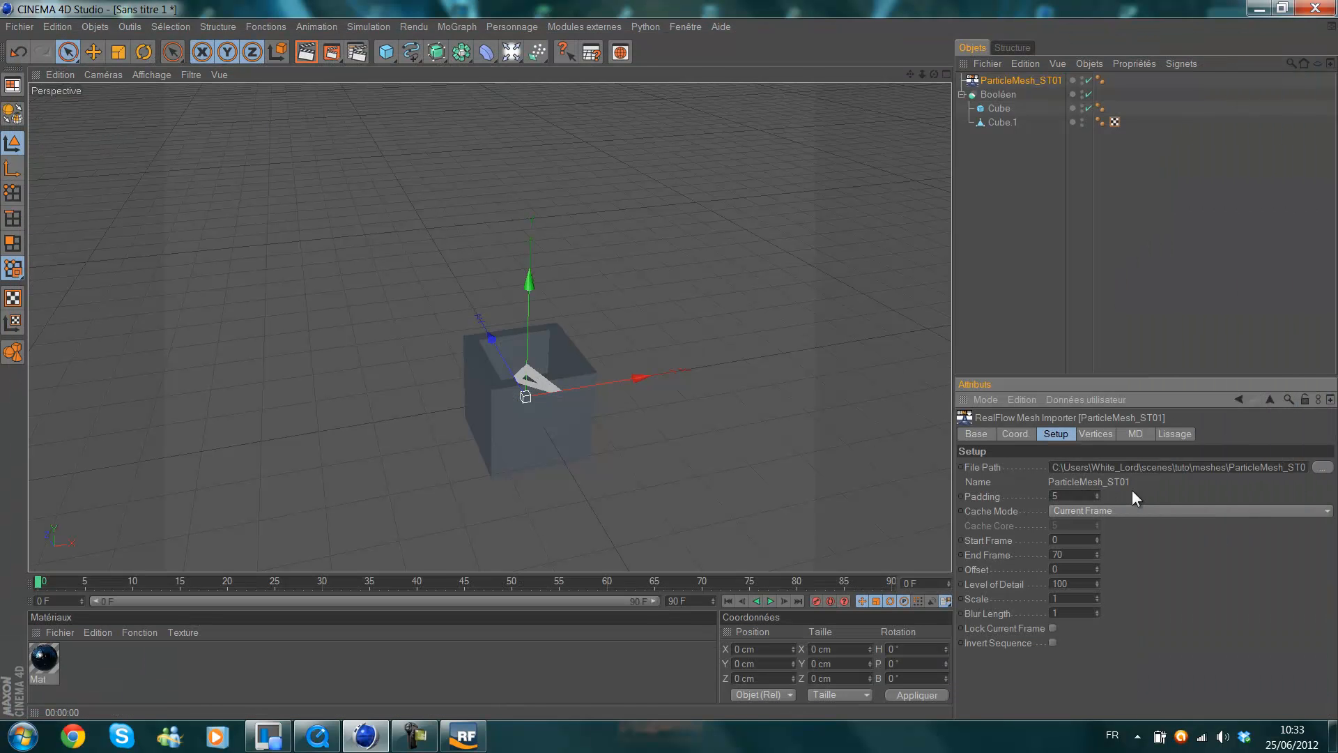
# Play back the imported fluid mesh animation, stop it and go to frame 70 on the timeline.
pyautogui.scroll(-1, 626, 310)
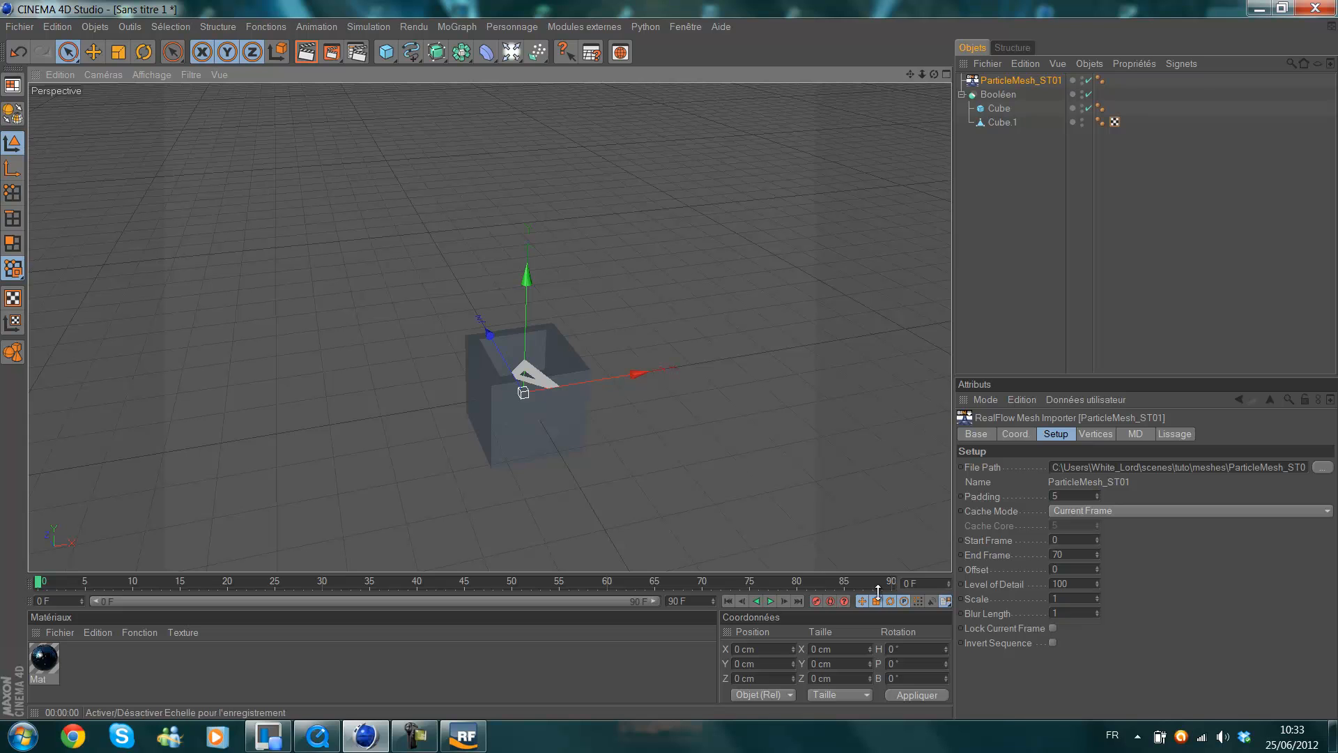
pyautogui.click(769, 602)
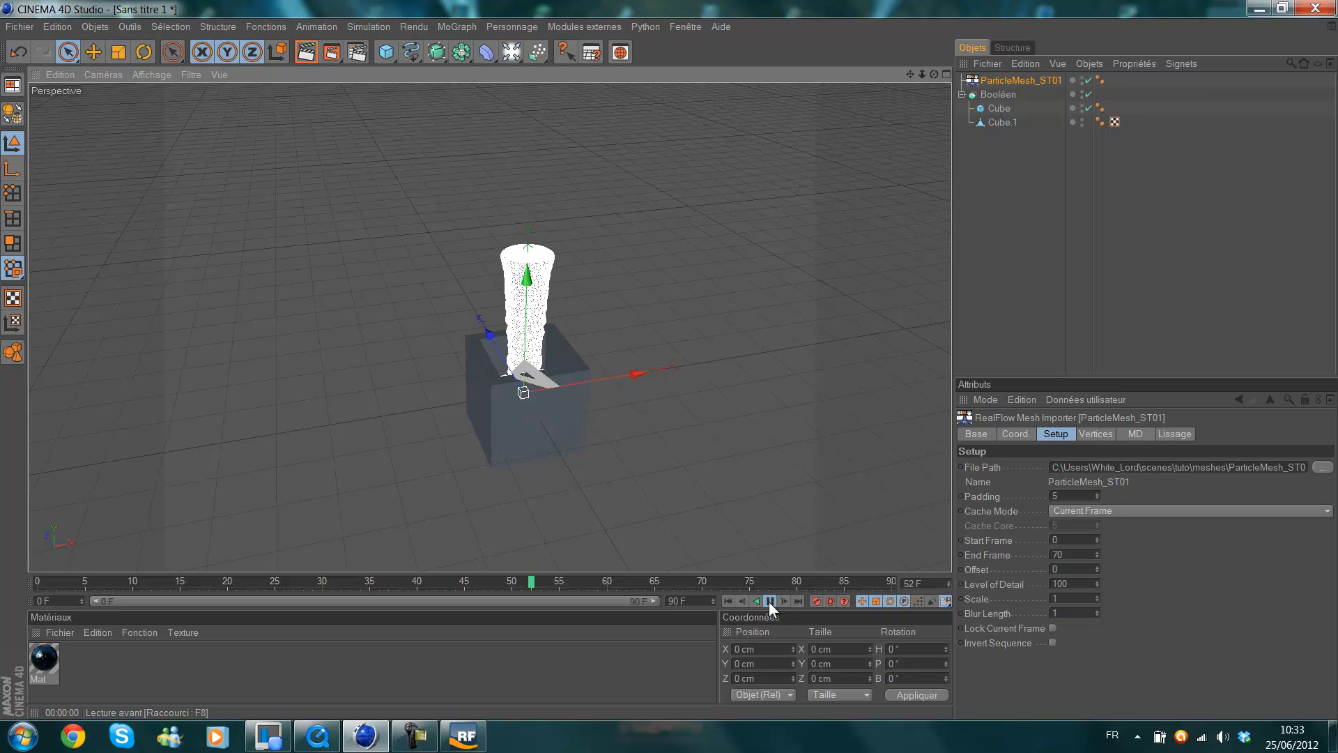
pyautogui.click(769, 601)
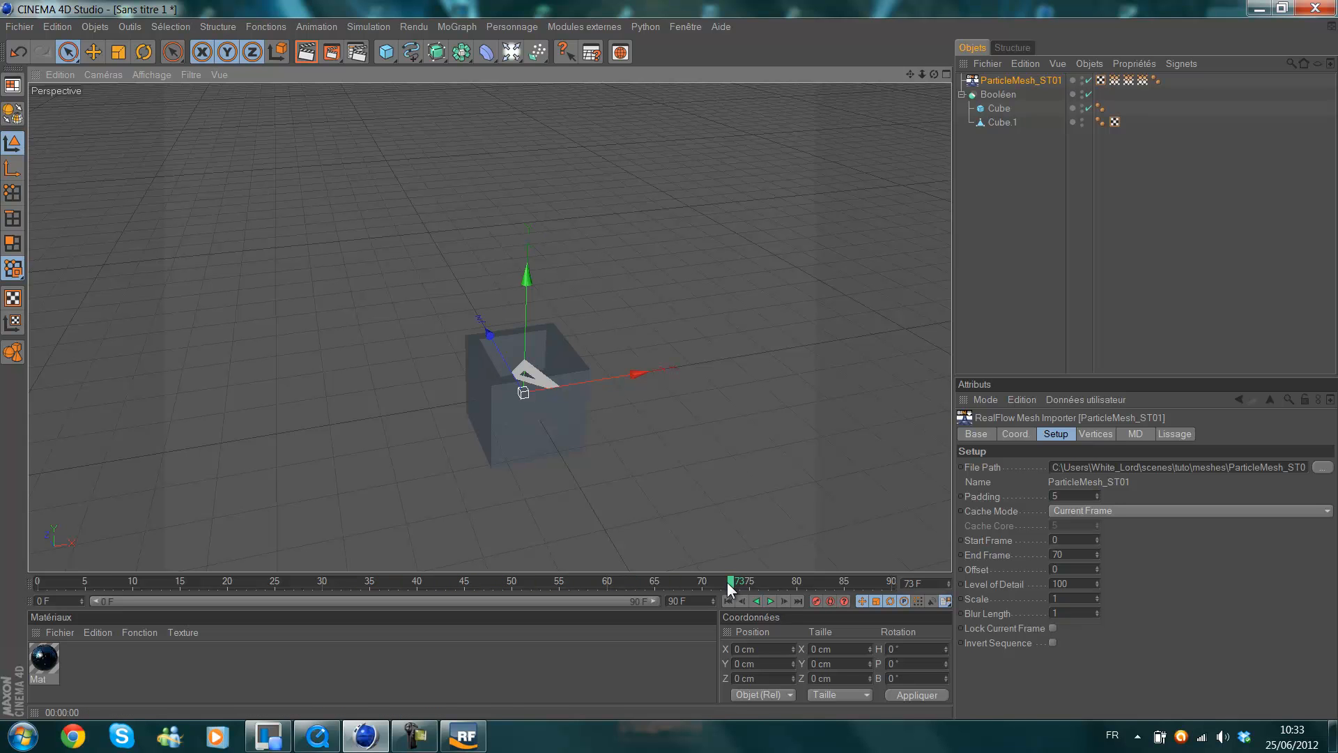
pyautogui.click(706, 581)
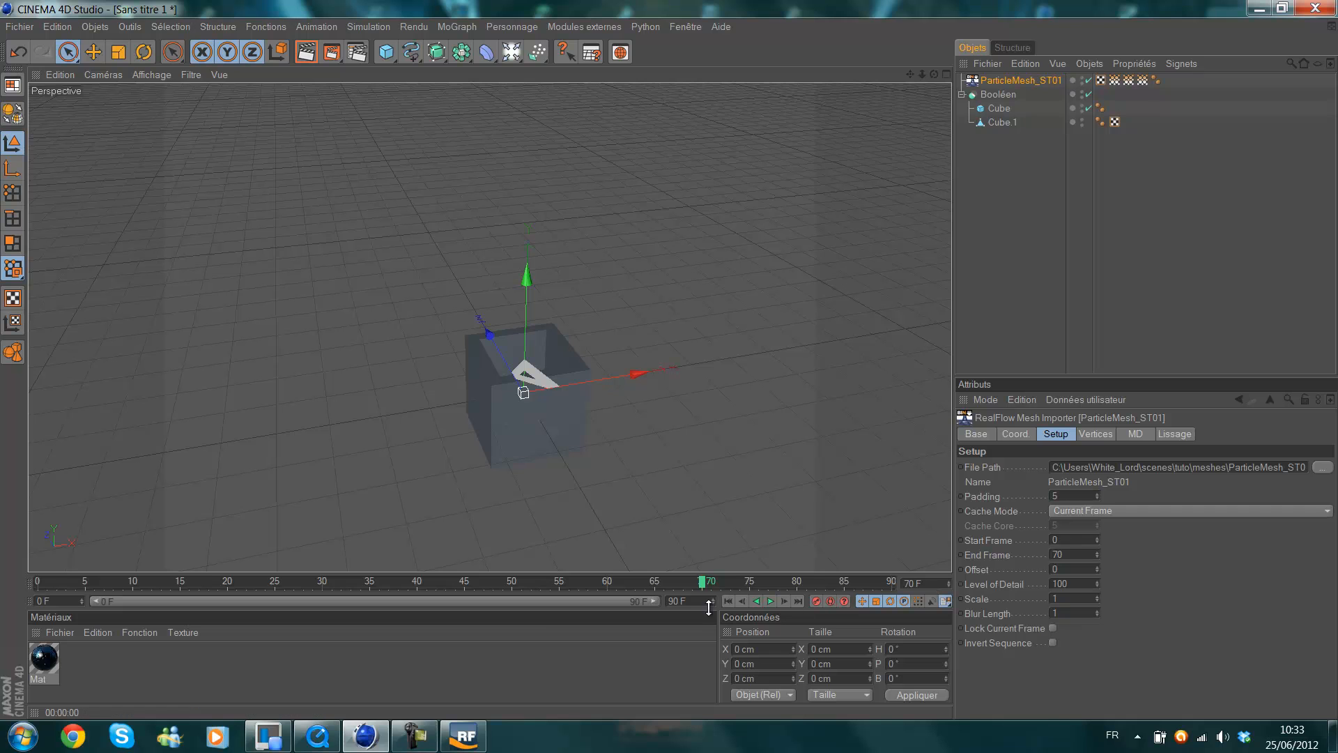
# Set the timeline's end frame to 70, move to frame 69, and shorten the end to 69 F.
pyautogui.write('70')
pyautogui.press('Return')
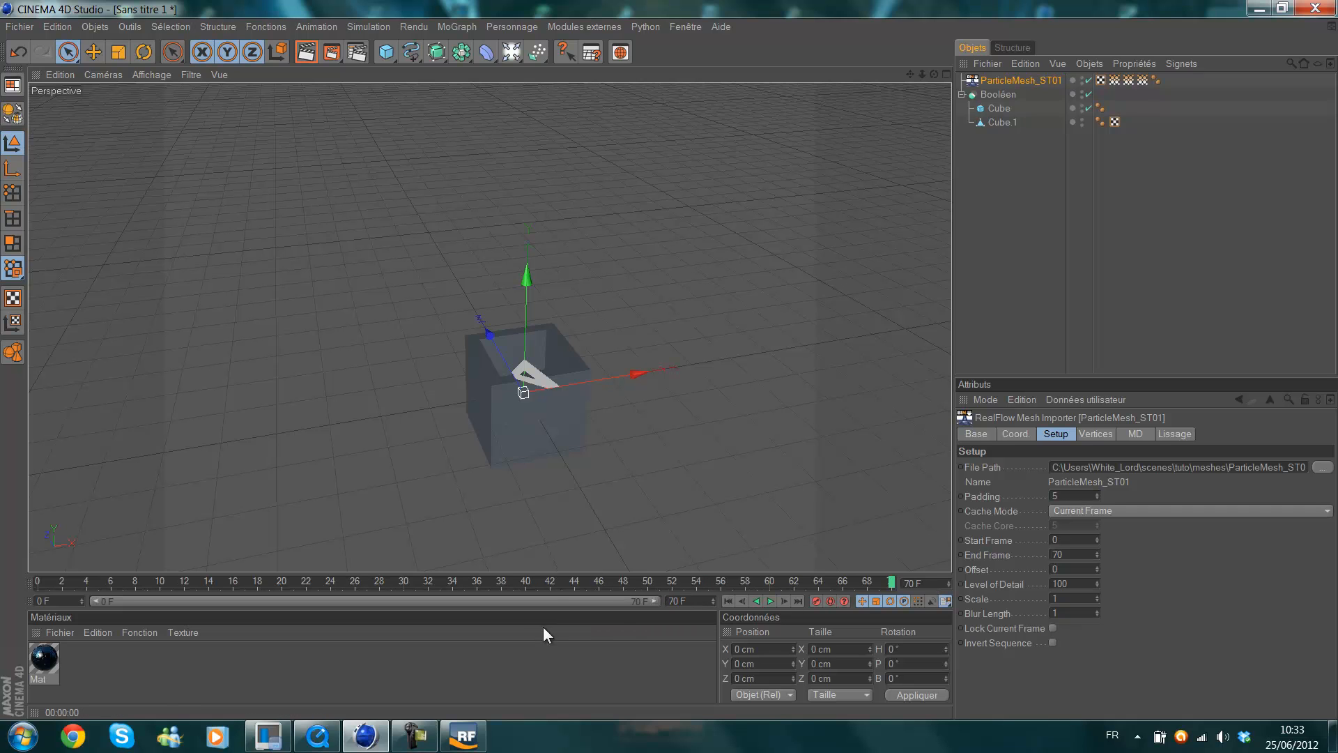
pyautogui.moveTo(888, 582); pyautogui.dragTo(877, 583)
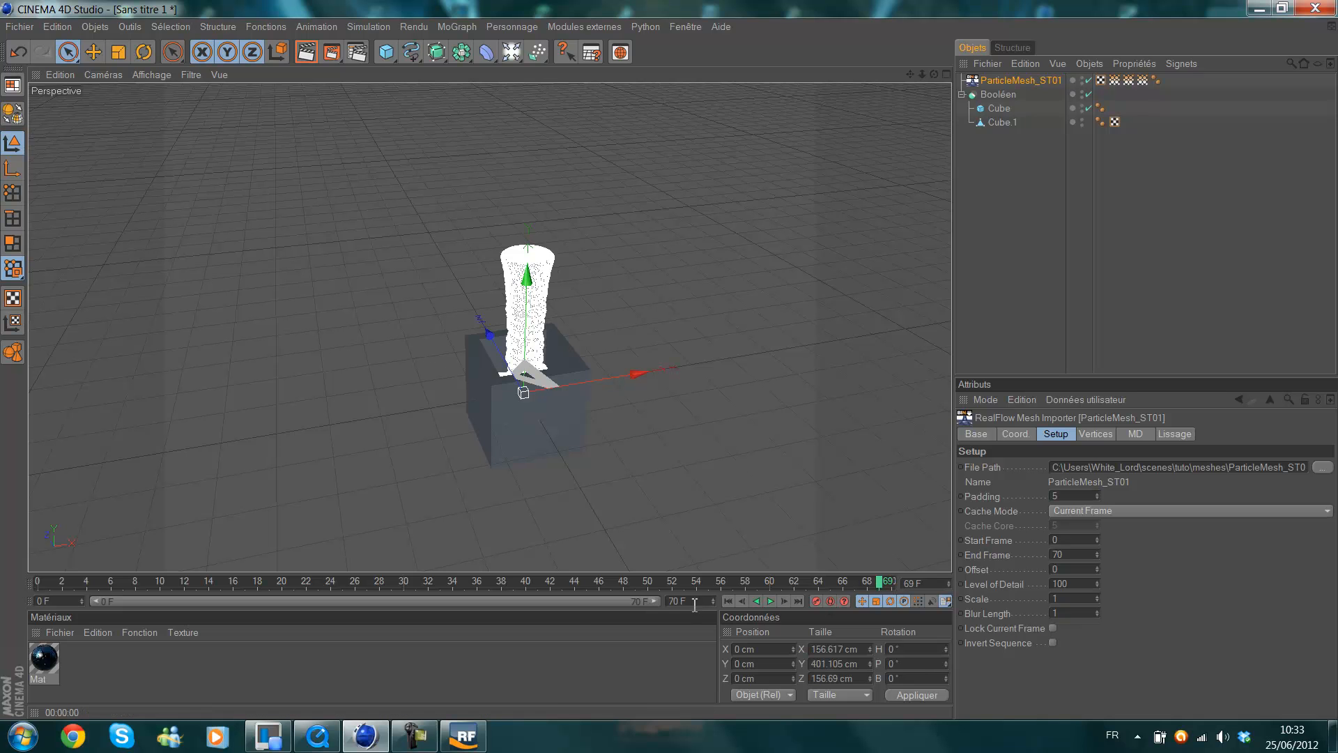
pyautogui.press('Return')
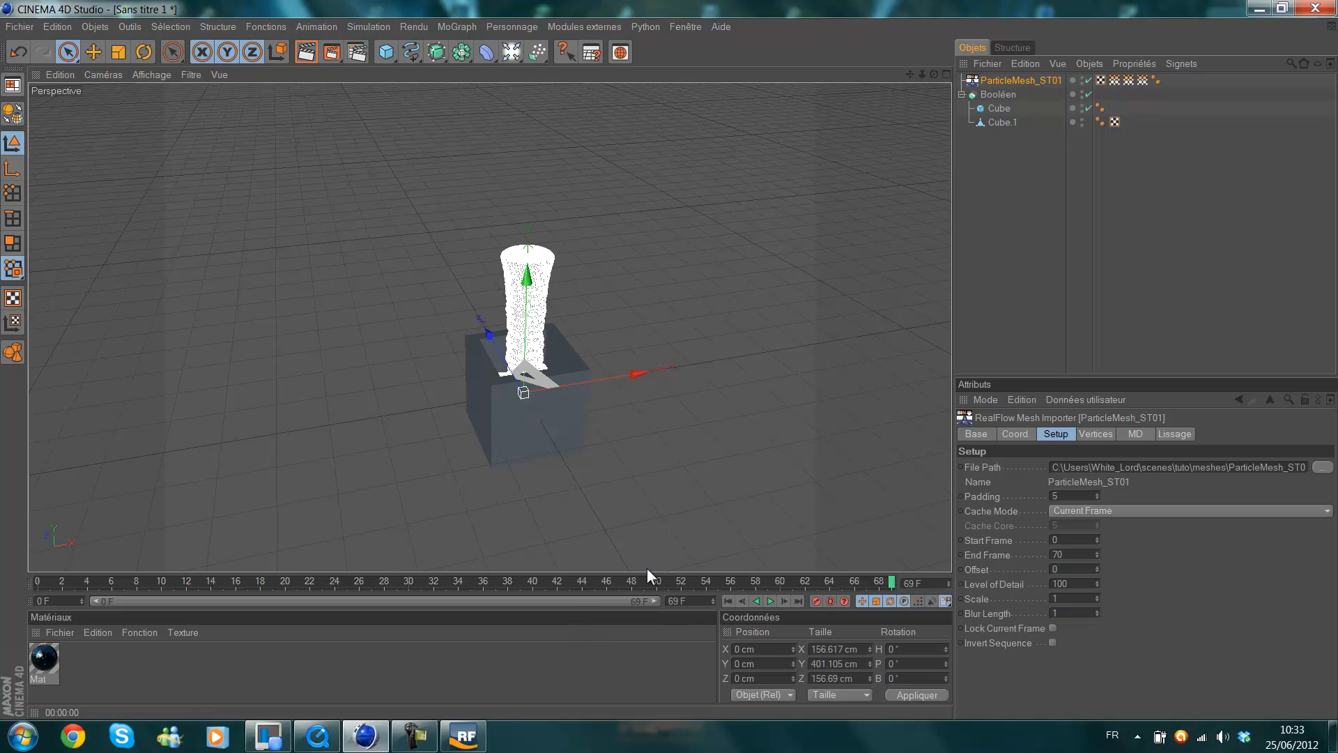
pyautogui.scroll(4, 653, 333)
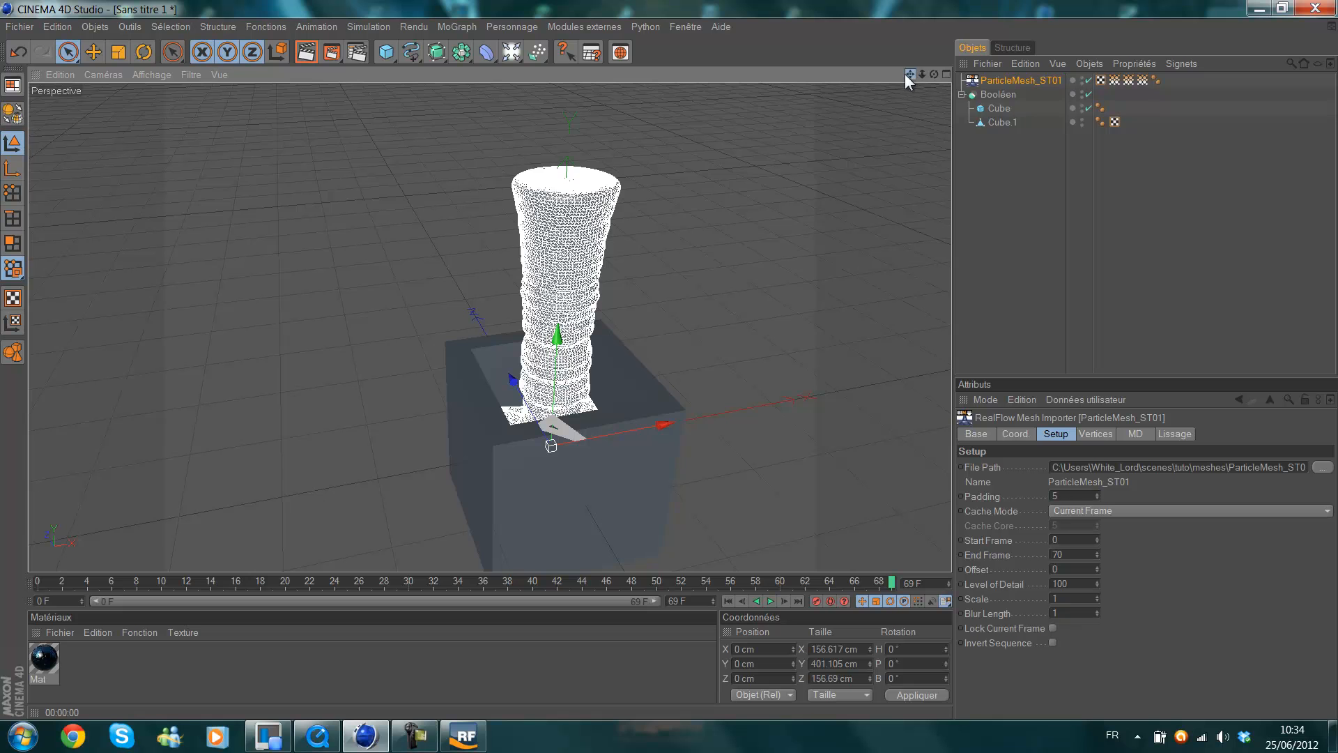
pyautogui.moveTo(908, 74); pyautogui.dragTo(668, 358)
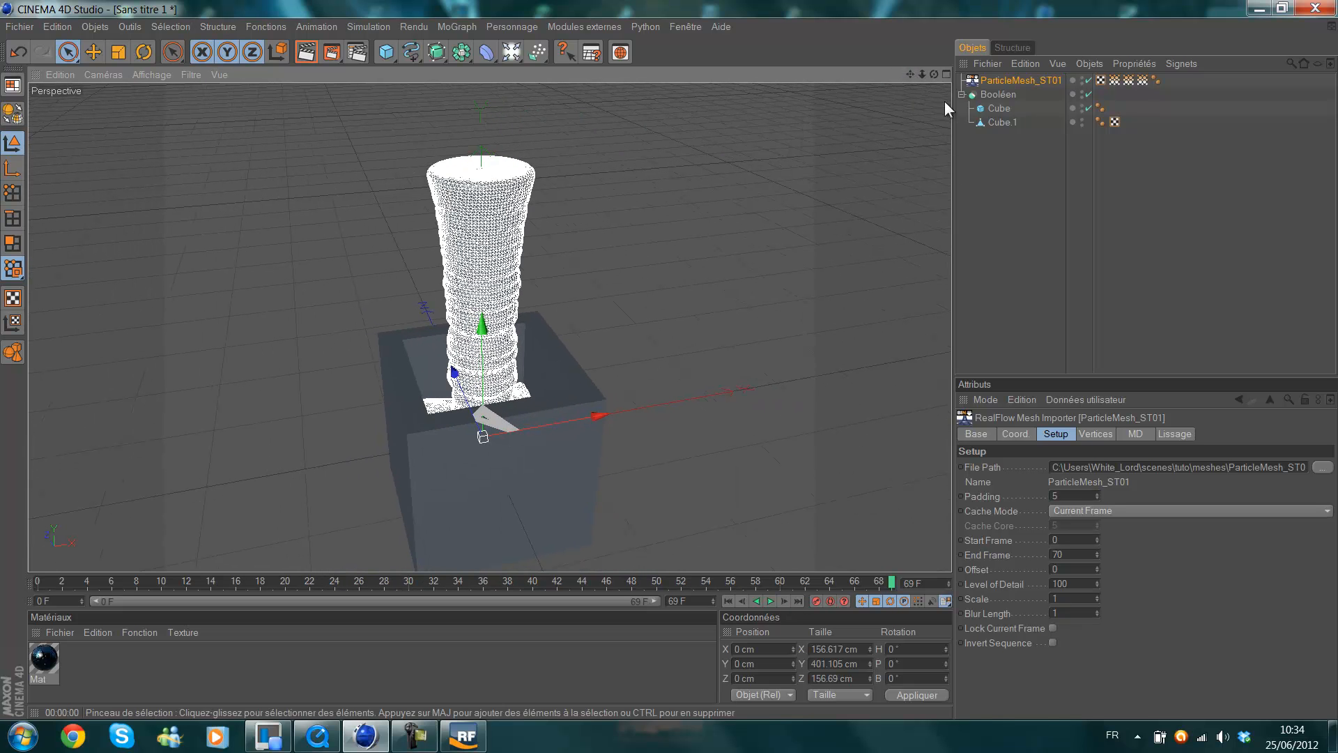
# Load ParticleMesh_ST01_00000.bin from the scenes\carré\meshes folder into the RealFlow Mesh Importer.
pyautogui.click(1323, 467)
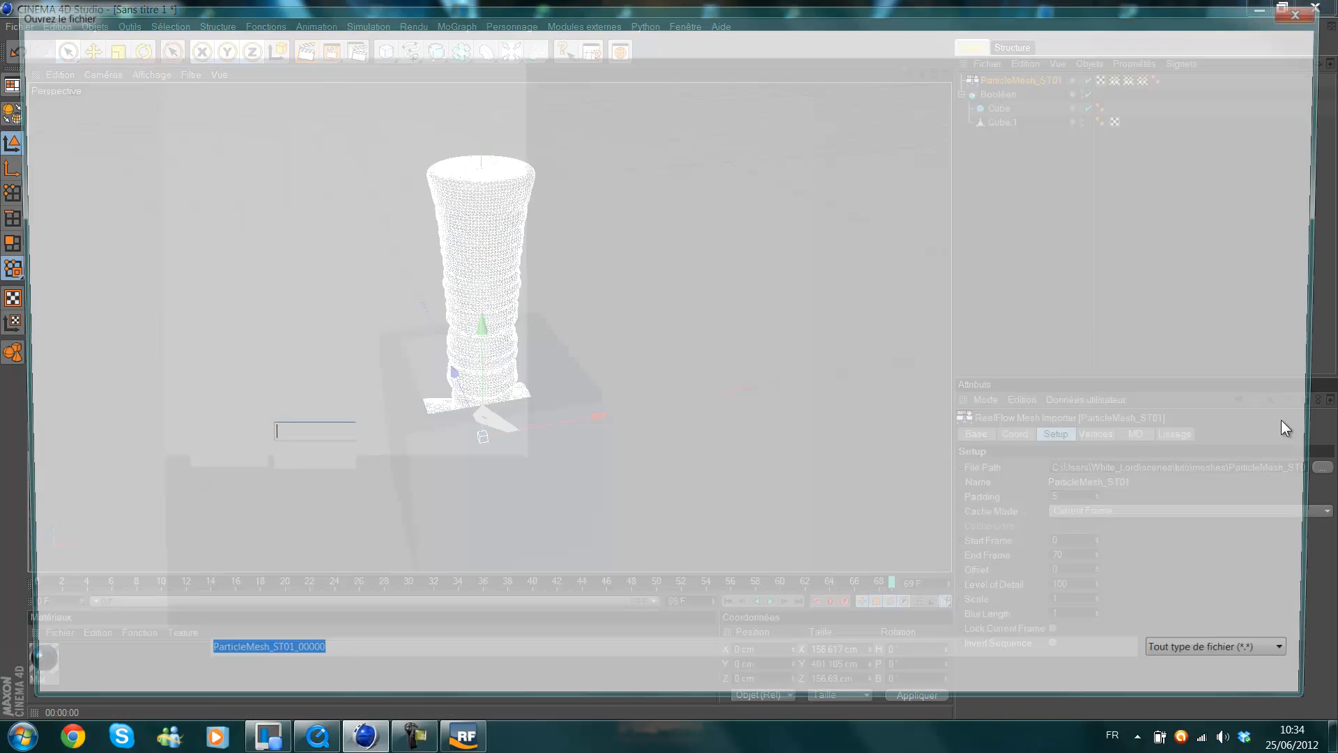
pyautogui.click(199, 39)
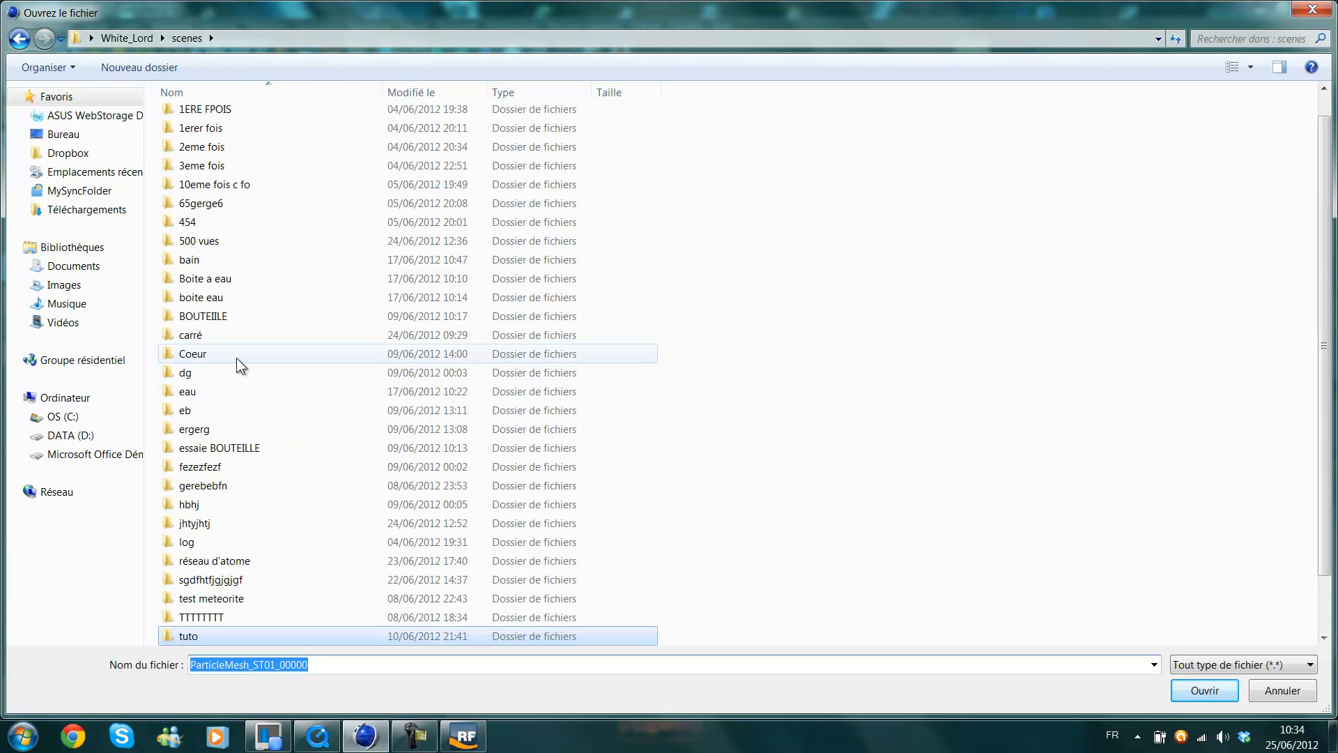
pyautogui.doubleClick(213, 329)
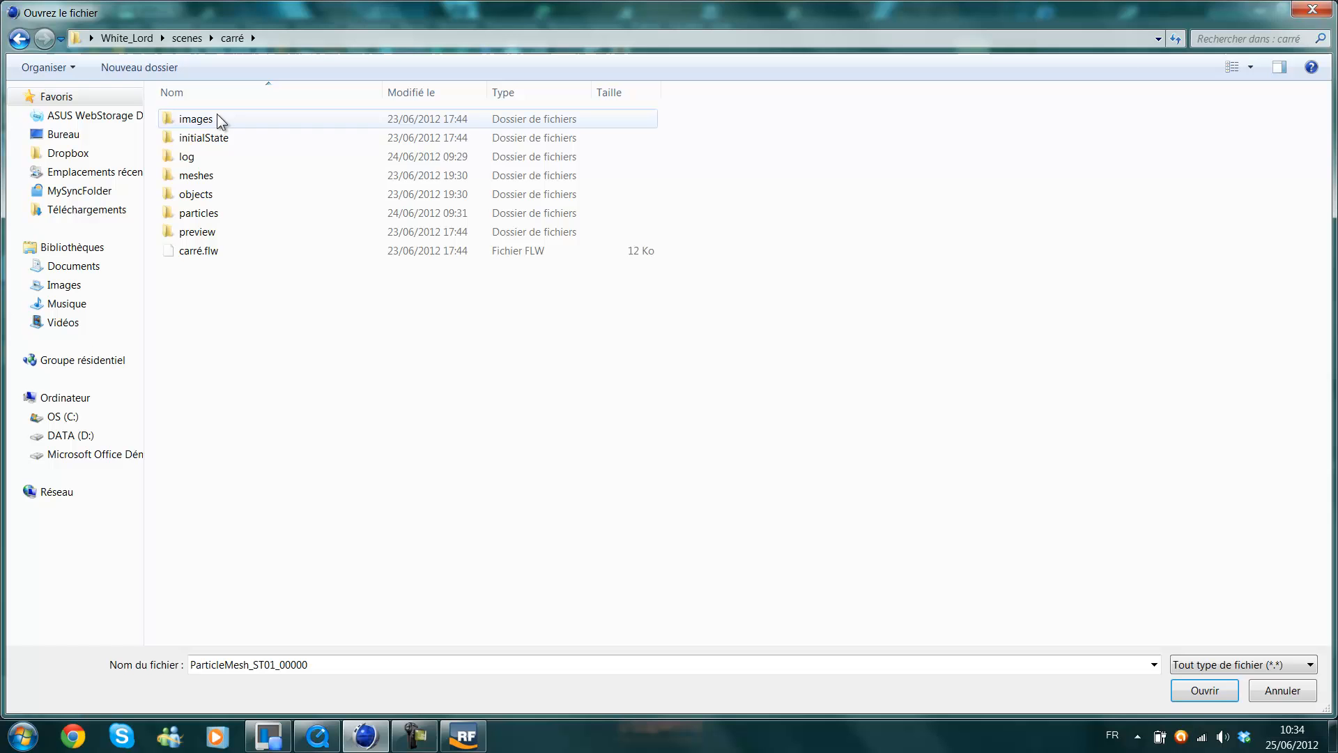
pyautogui.doubleClick(209, 175)
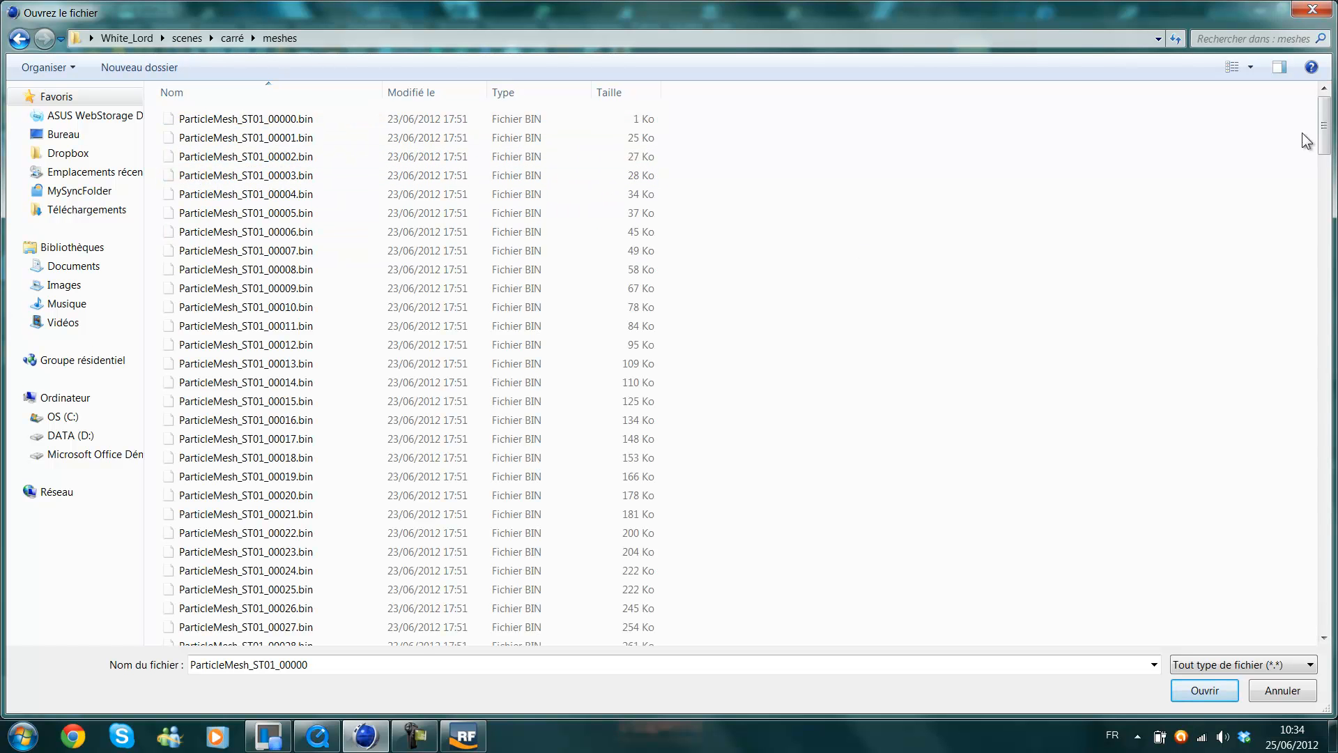
pyautogui.moveTo(1329, 139); pyautogui.dragTo(1298, 139)
pyautogui.doubleClick(333, 125)
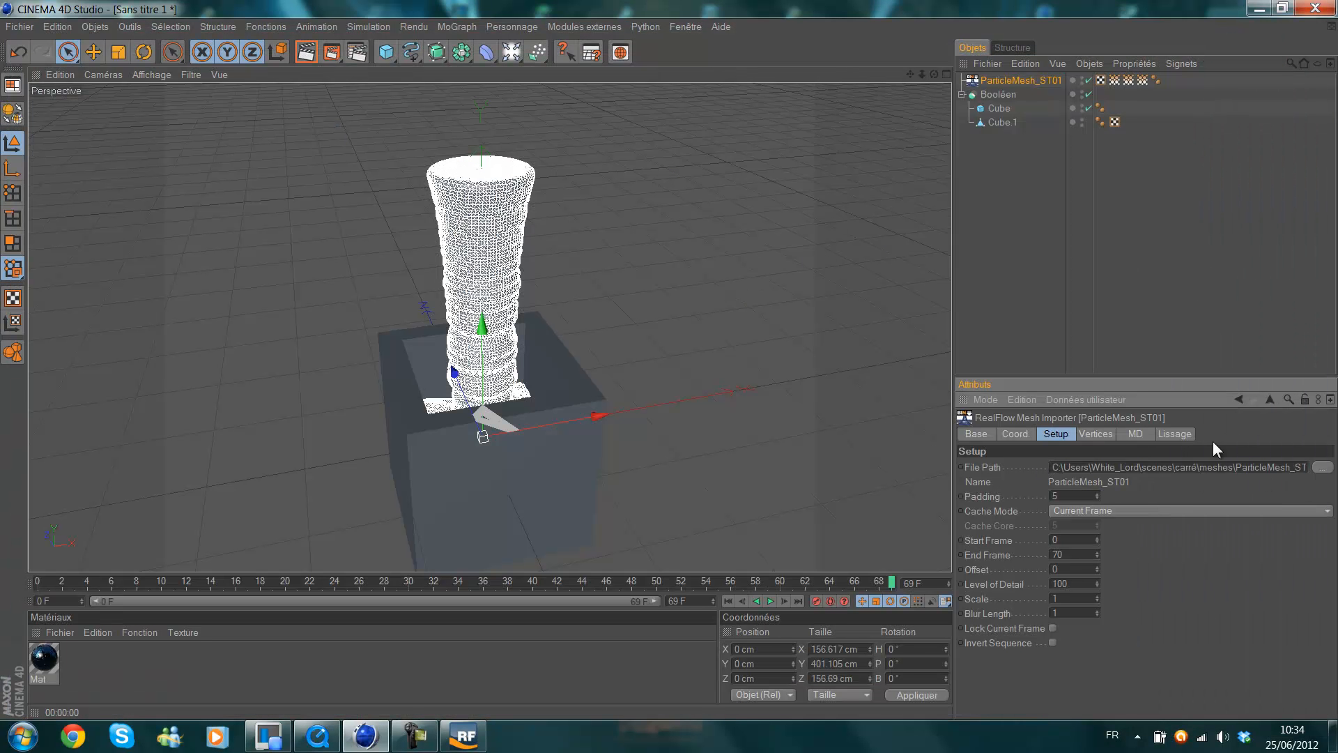
# Switch to the video player, scrub the "carré + real" render back towards its start, and put the player away.
pyautogui.hotkey('alt', 'Tab')
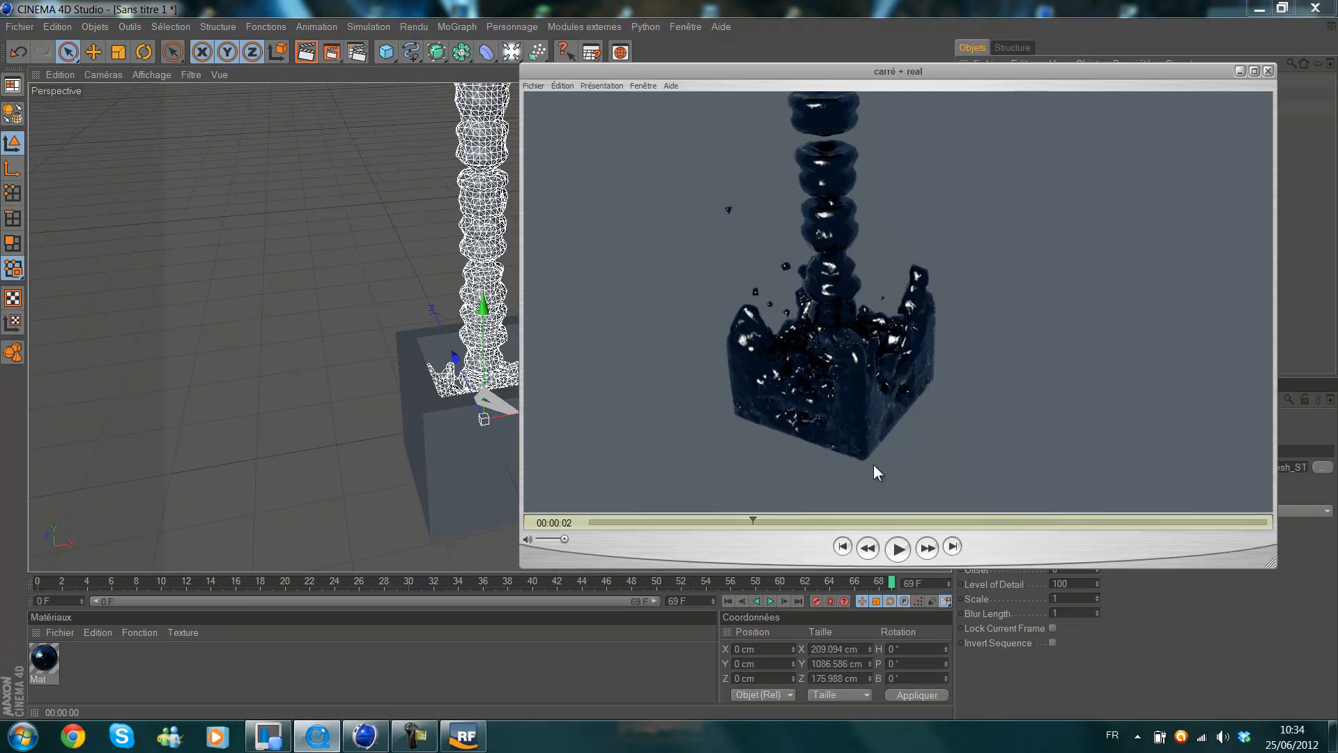
pyautogui.moveTo(742, 519); pyautogui.dragTo(630, 534)
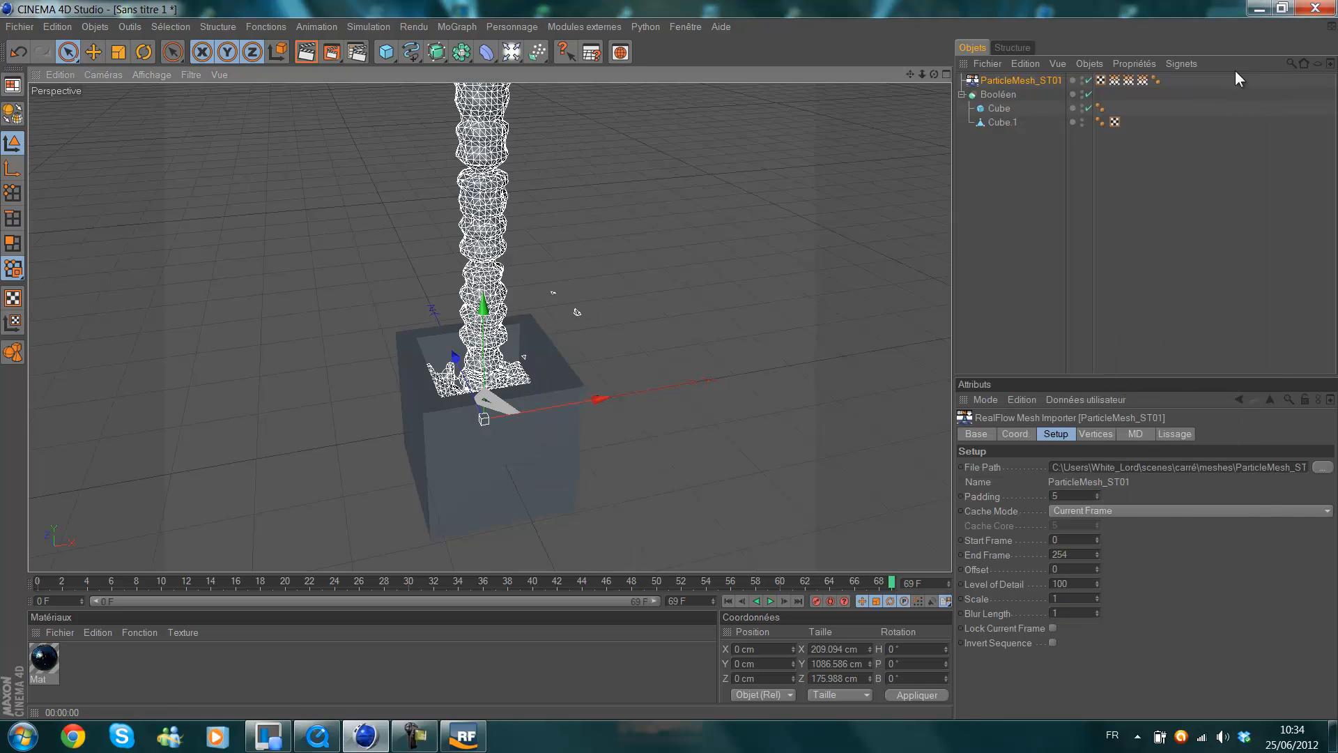
pyautogui.click(1239, 71)
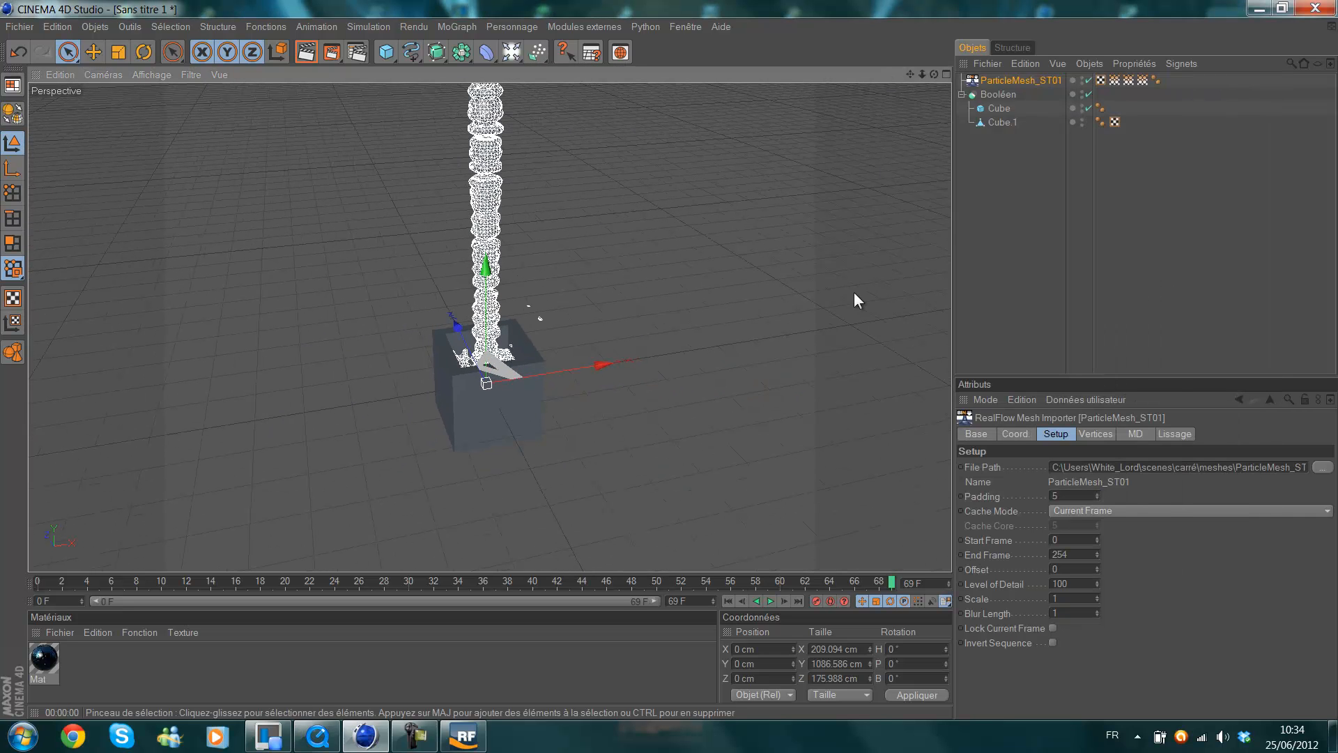
# Extend the timeline and its preview range to 250 F, and play the imported fluid from frame 0 to 21.
pyautogui.click(728, 601)
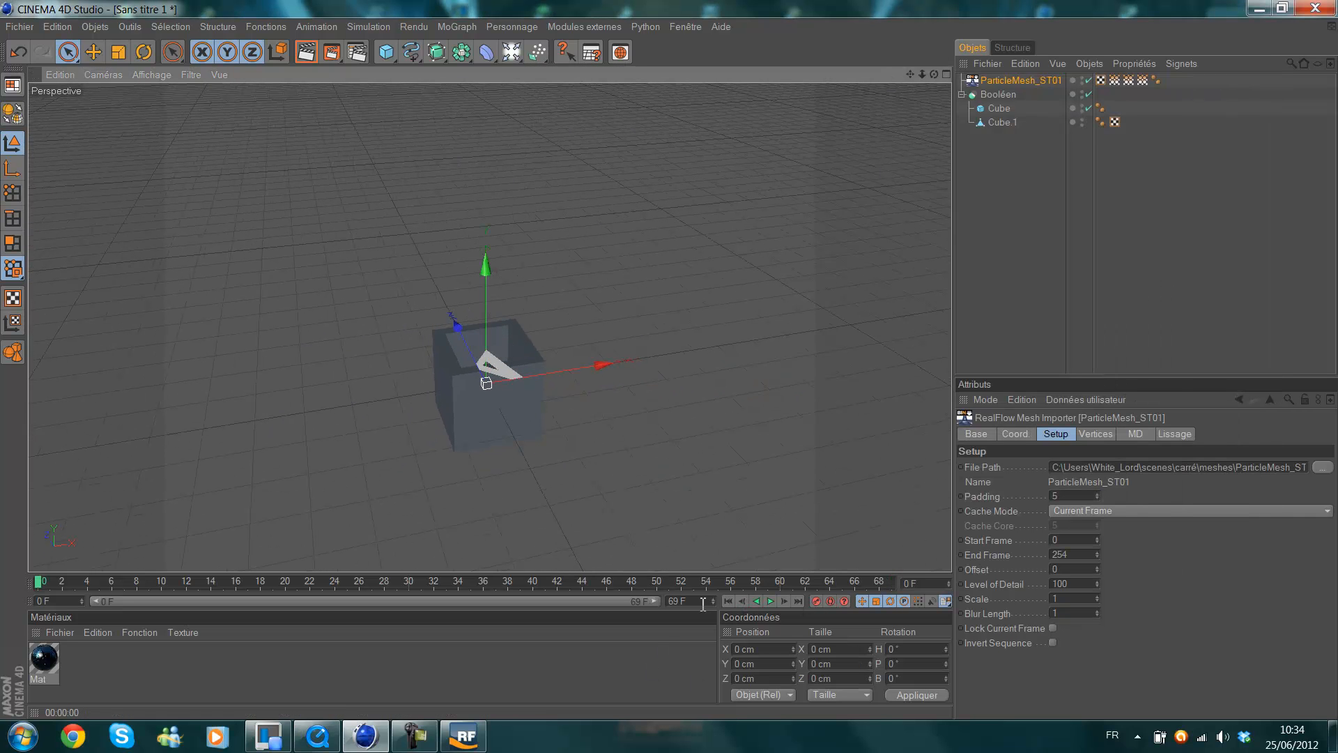
pyautogui.click(702, 602)
pyautogui.write('250')
pyautogui.press('Return')
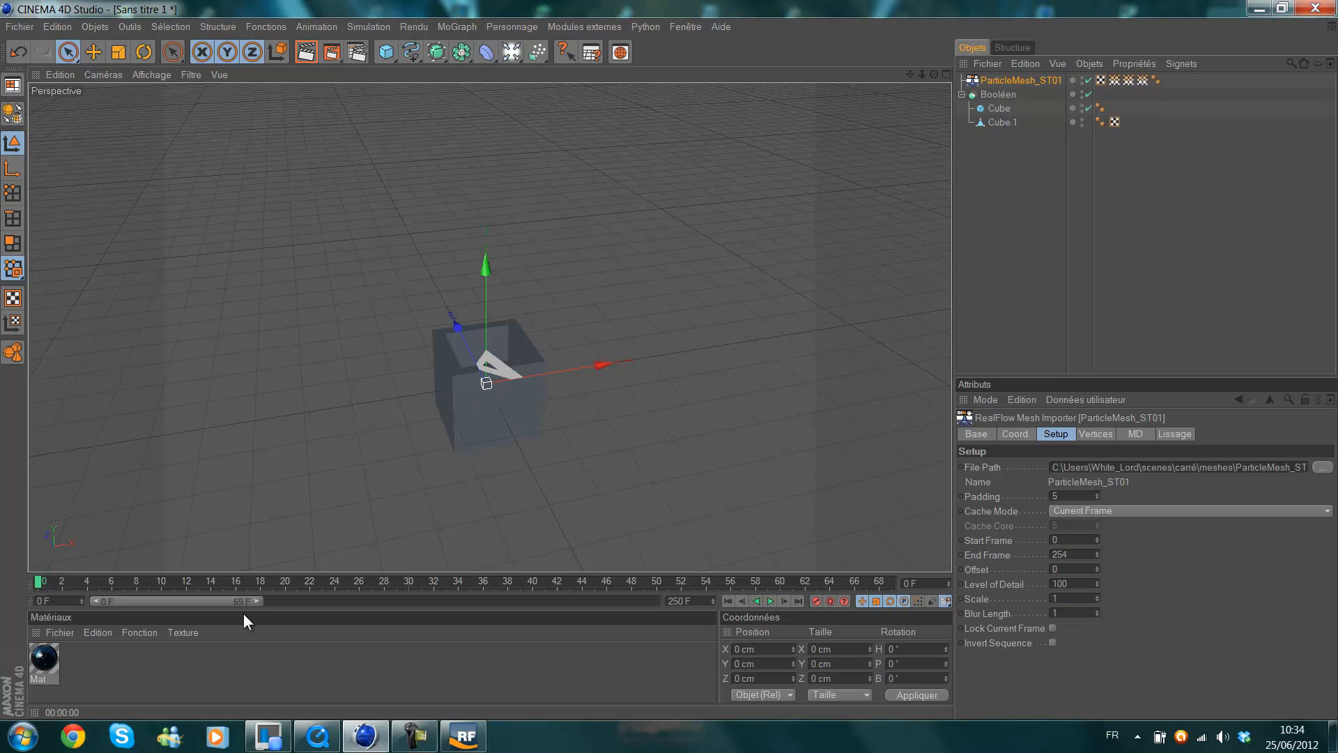
pyautogui.moveTo(257, 603); pyautogui.dragTo(725, 607)
pyautogui.scroll(-2, 681, 450)
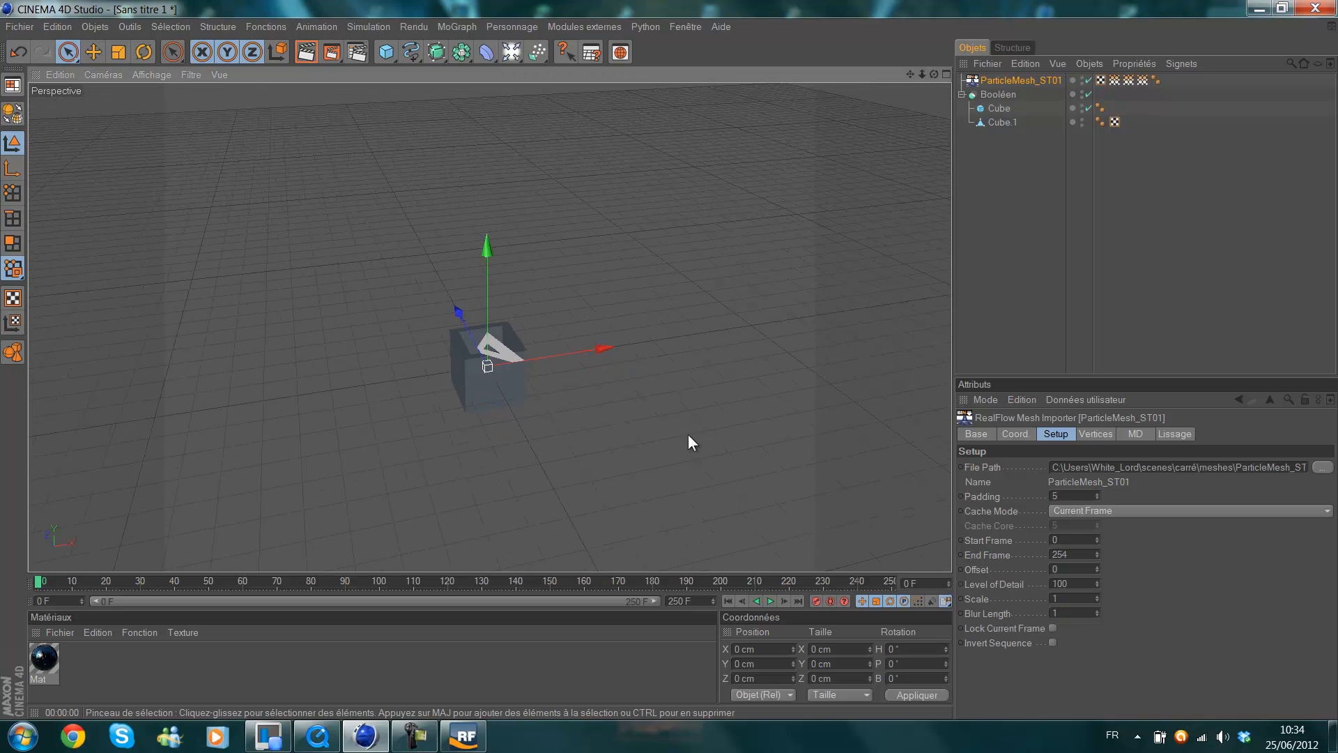
pyautogui.click(770, 601)
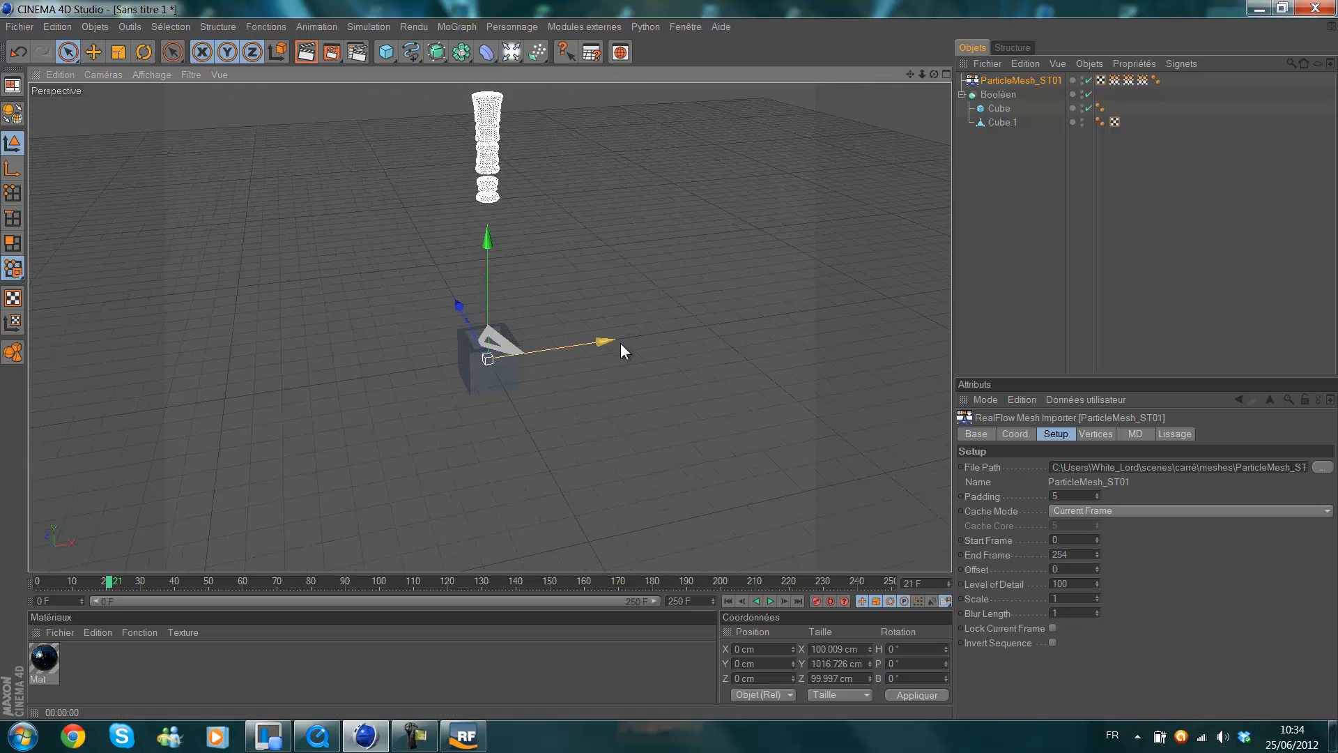
# Switch to RealFlow and examine the particle stream filling the wireframe box at frame 70 up close.
pyautogui.click(465, 736)
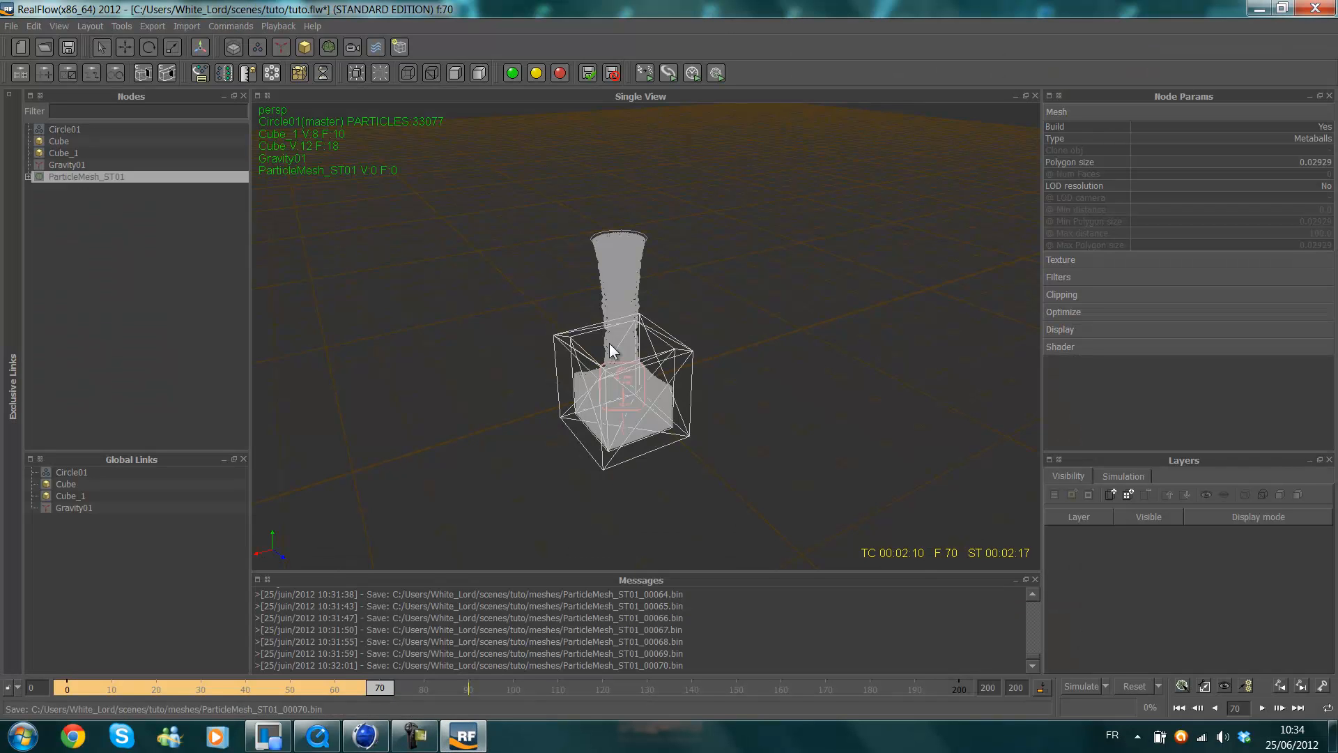
pyautogui.scroll(5, 609, 343)
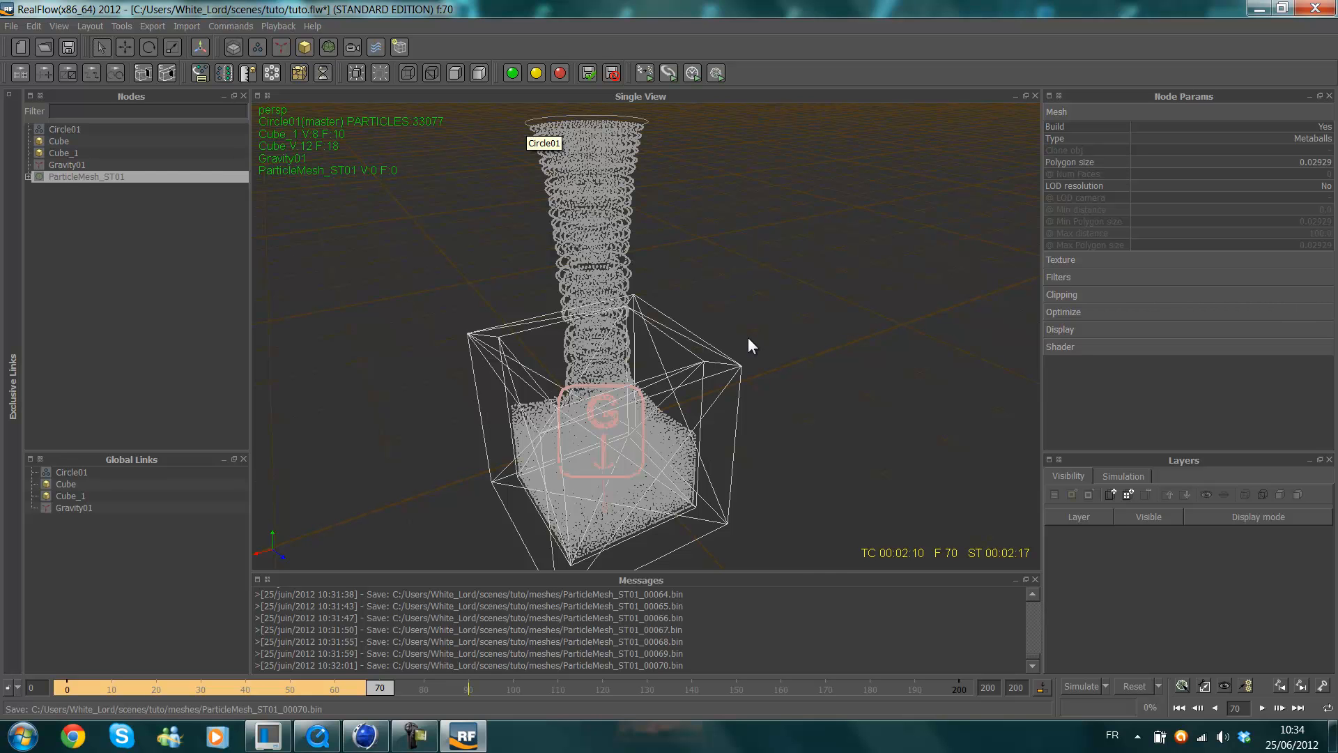
pyautogui.keyDown('alt'); pyautogui.moveTo(755, 322); pyautogui.dragTo(769, 269); pyautogui.keyUp('alt')
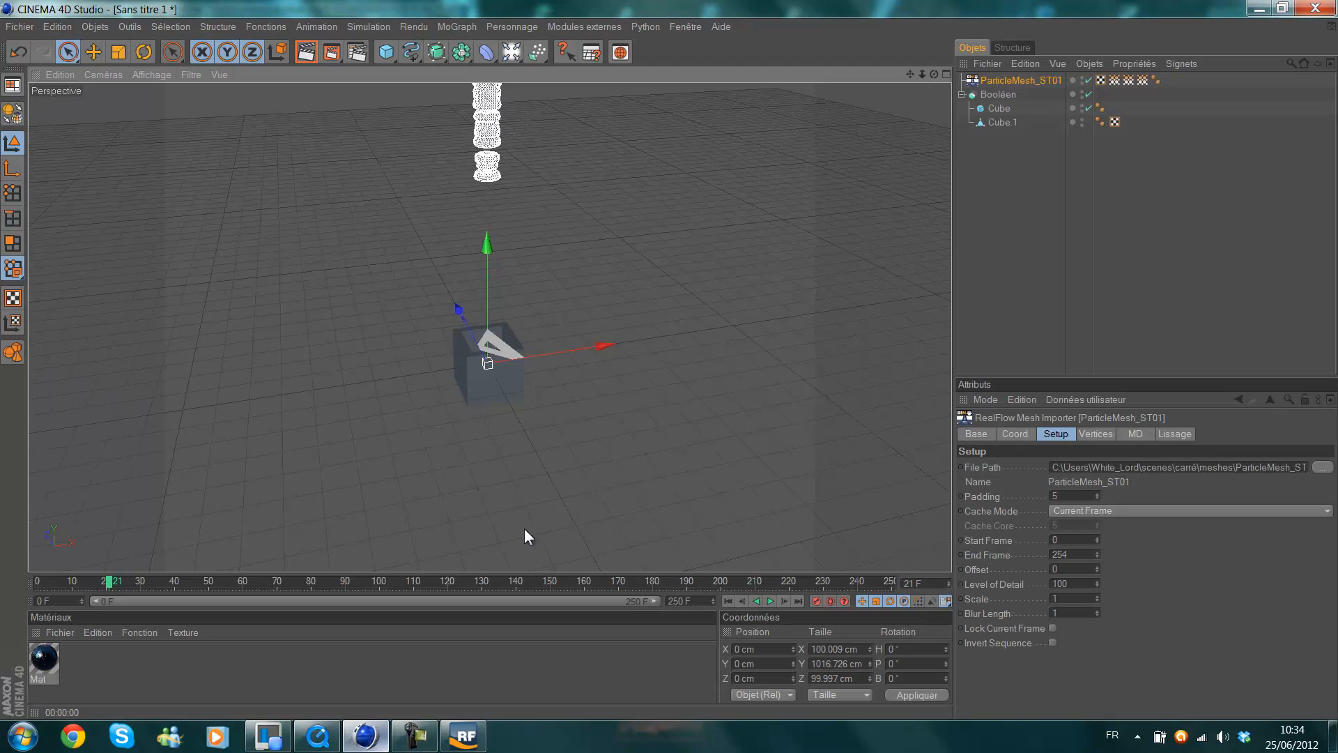
# Switch back to Cinema 4D and preview-render a close view of the falling fluid mesh at frame 21.
pyautogui.click(364, 736)
pyautogui.scroll(6, 495, 269)
pyautogui.scroll(2, 491, 250)
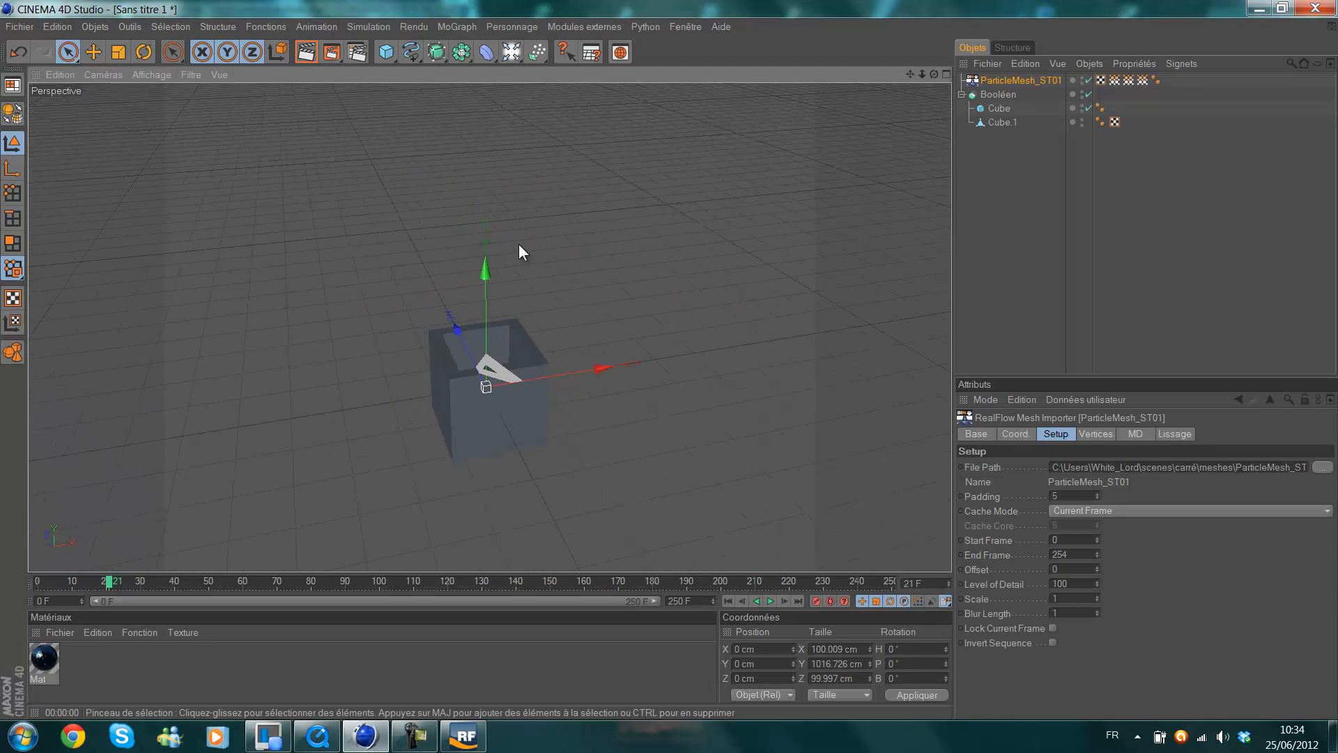
pyautogui.scroll(-6, 519, 248)
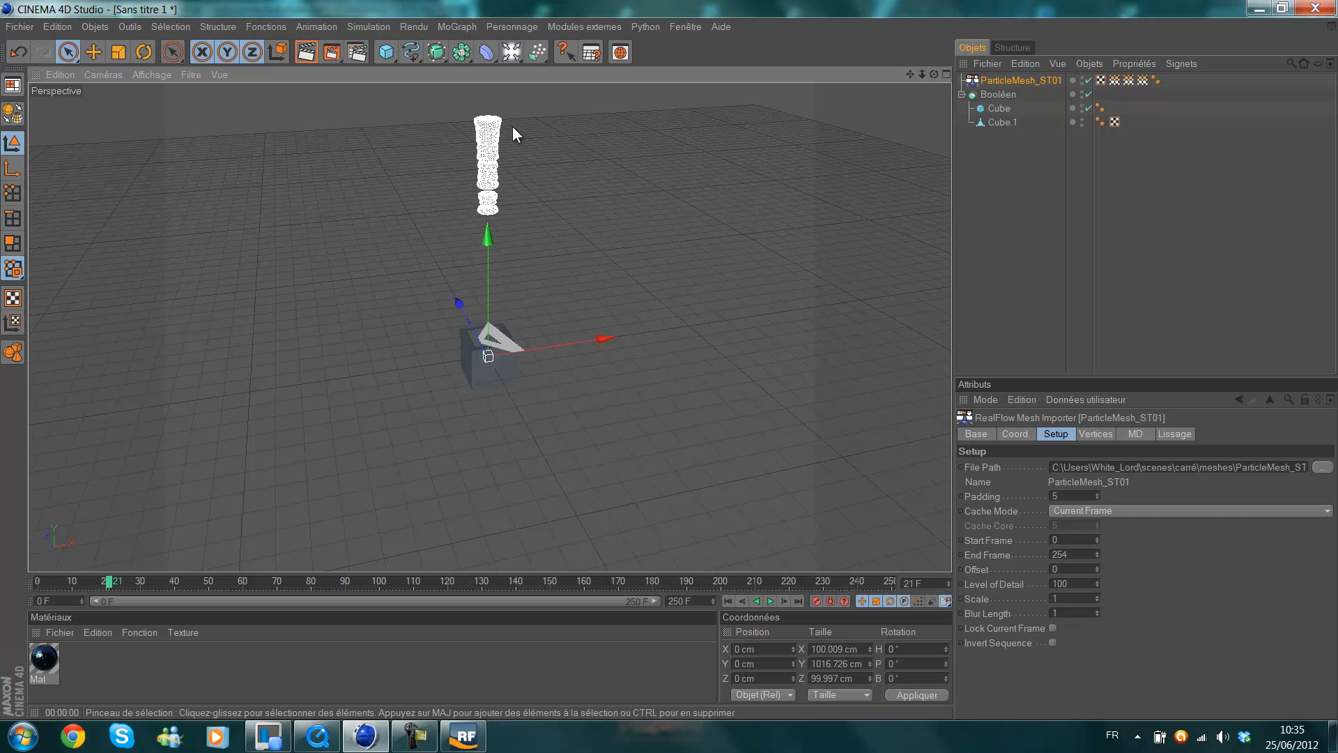
pyautogui.middleClick(523, 162)
pyautogui.middleClick(450, 131)
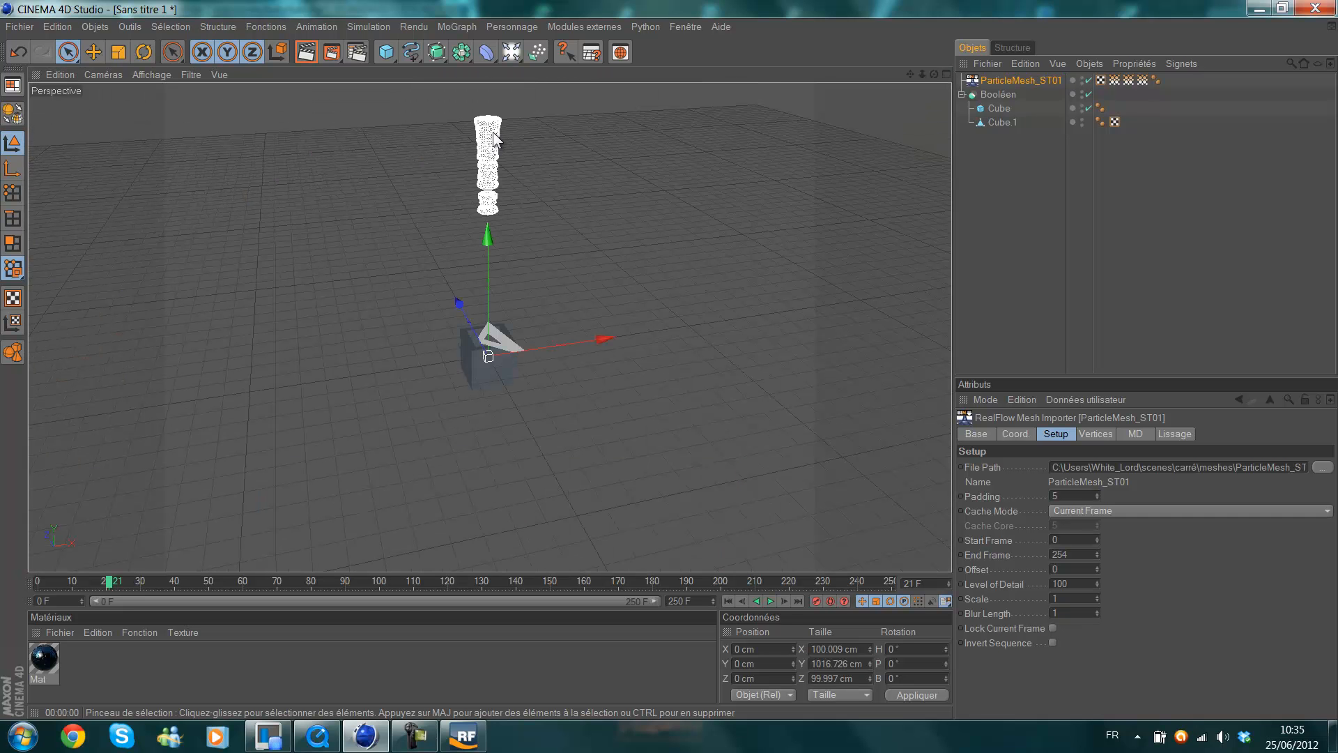
pyautogui.keyDown('alt'); pyautogui.moveTo(629, 234); pyautogui.dragTo(679, 404, button='middle'); pyautogui.keyUp('alt')
pyautogui.scroll(5, 753, 240)
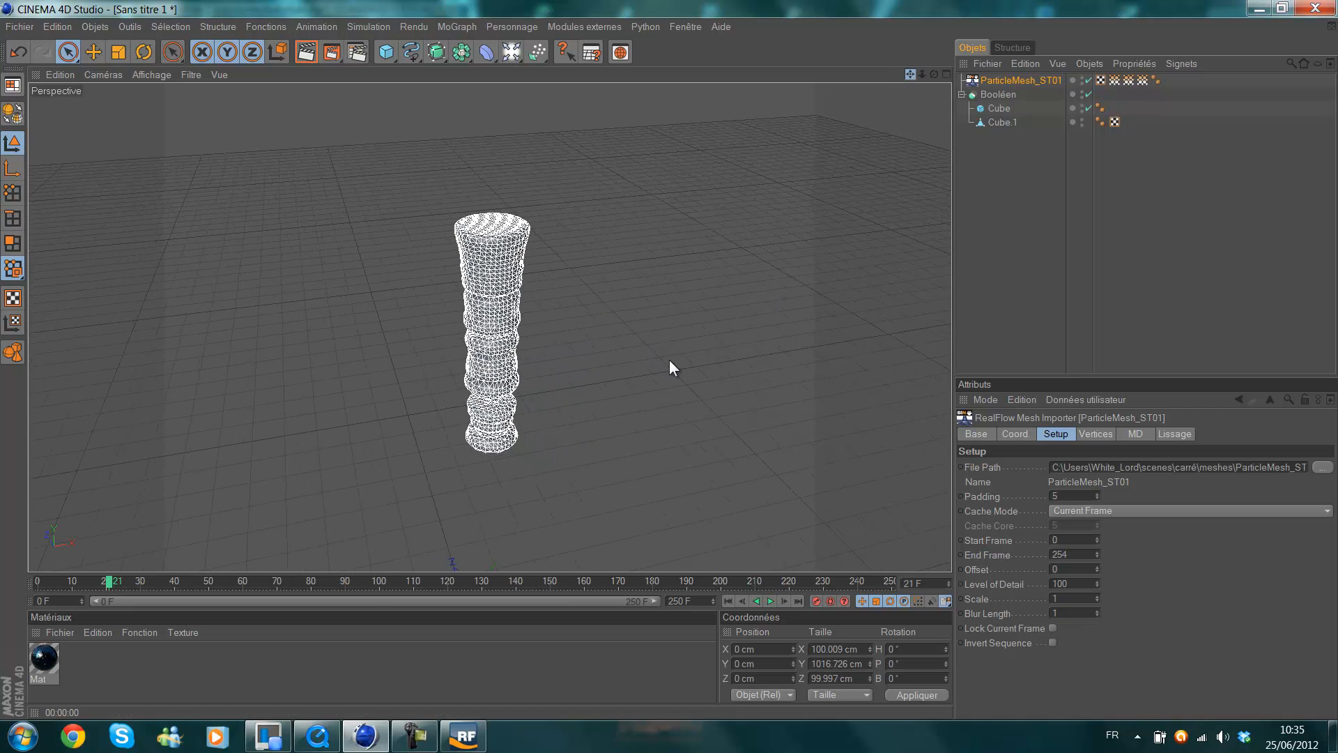
pyautogui.click(331, 53)
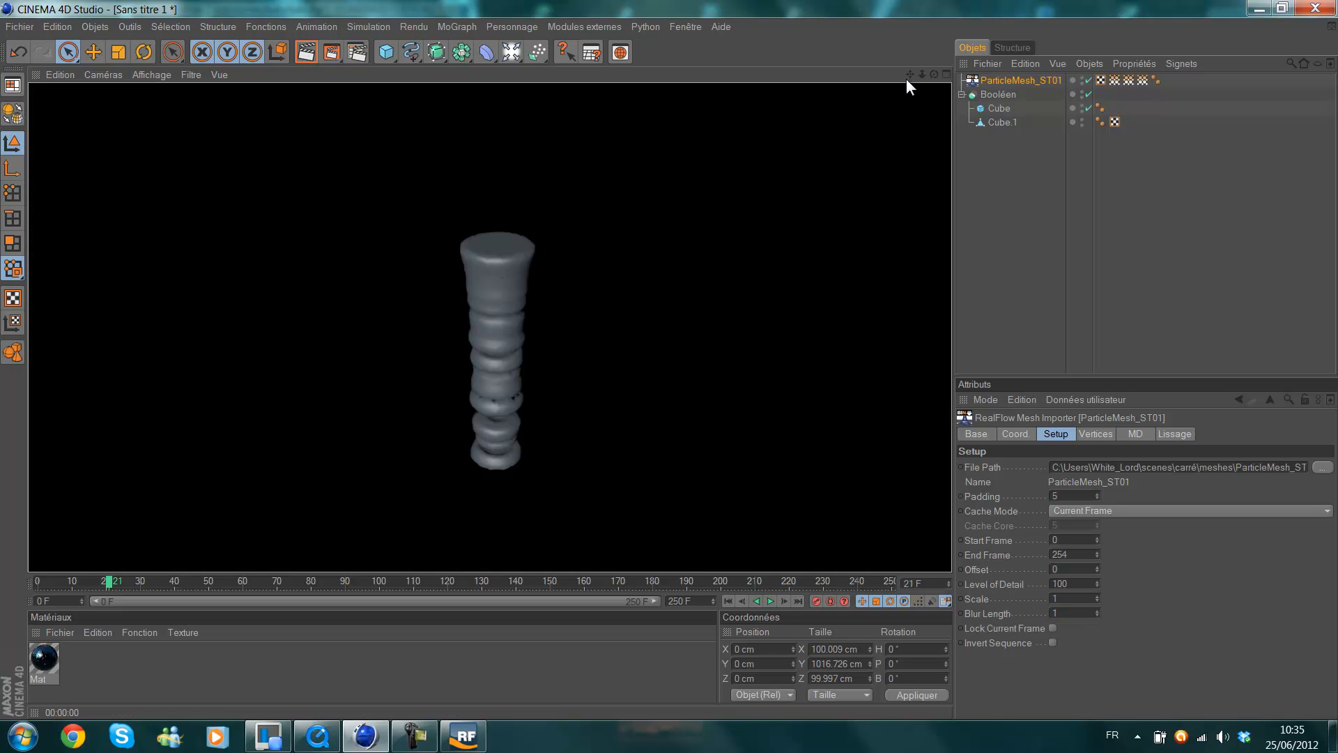
# Play the fluid animation to frame 143 and preview-render the fluid column pouring into the box.
pyautogui.moveTo(913, 72); pyautogui.dragTo(670, 358)
pyautogui.click(770, 601)
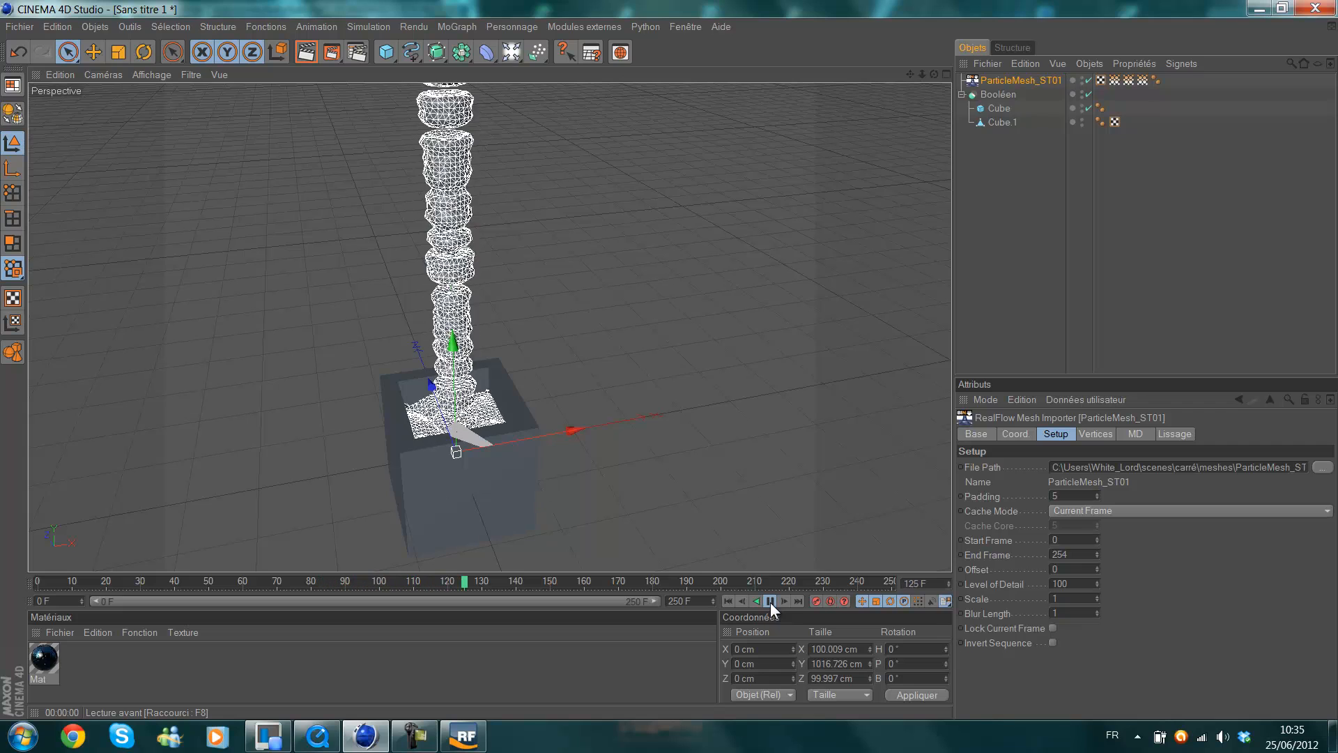
pyautogui.click(771, 601)
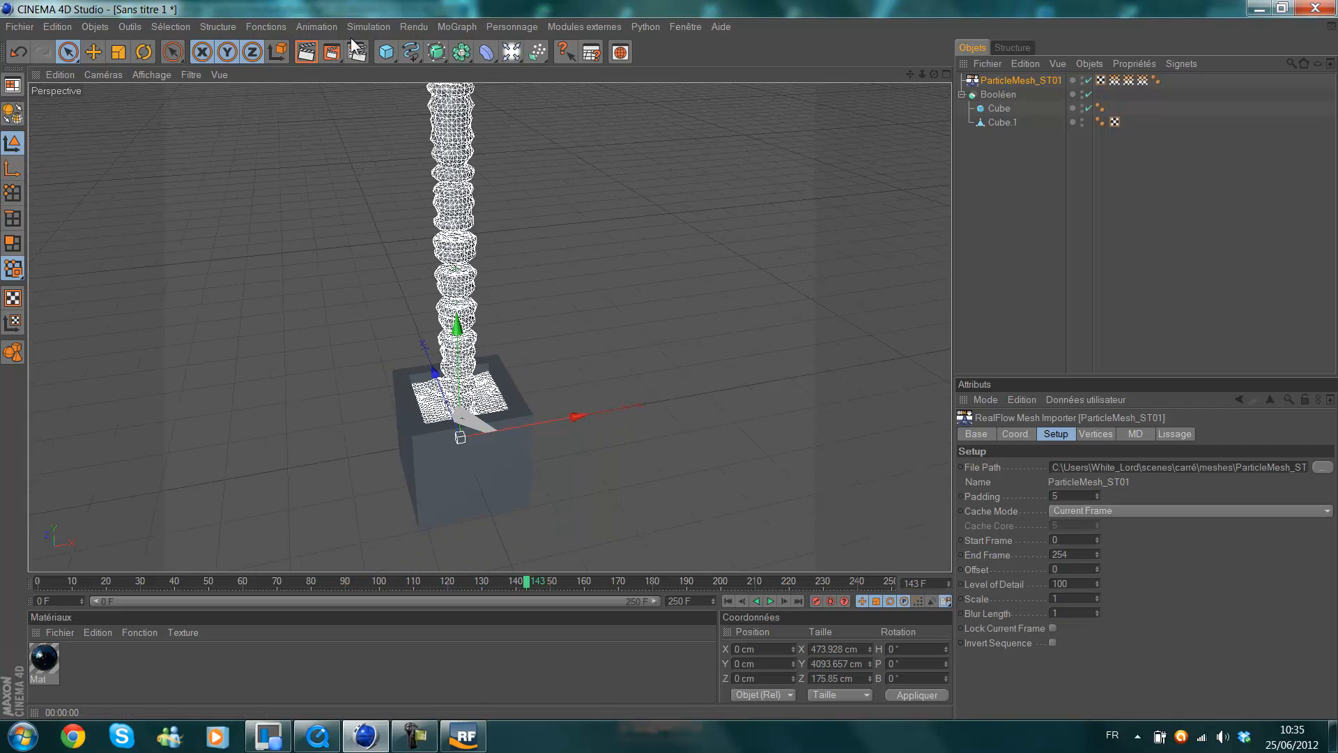
pyautogui.click(317, 54)
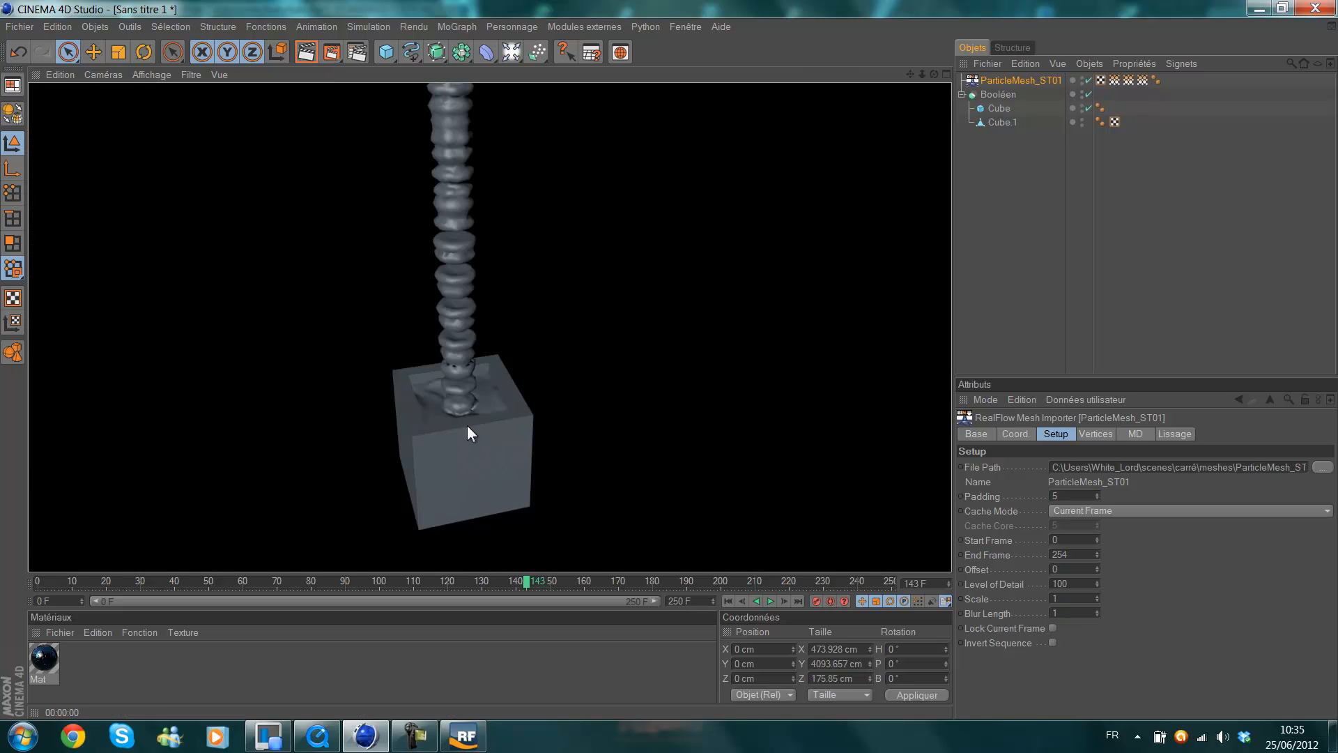
pyautogui.moveTo(910, 74); pyautogui.dragTo(671, 360)
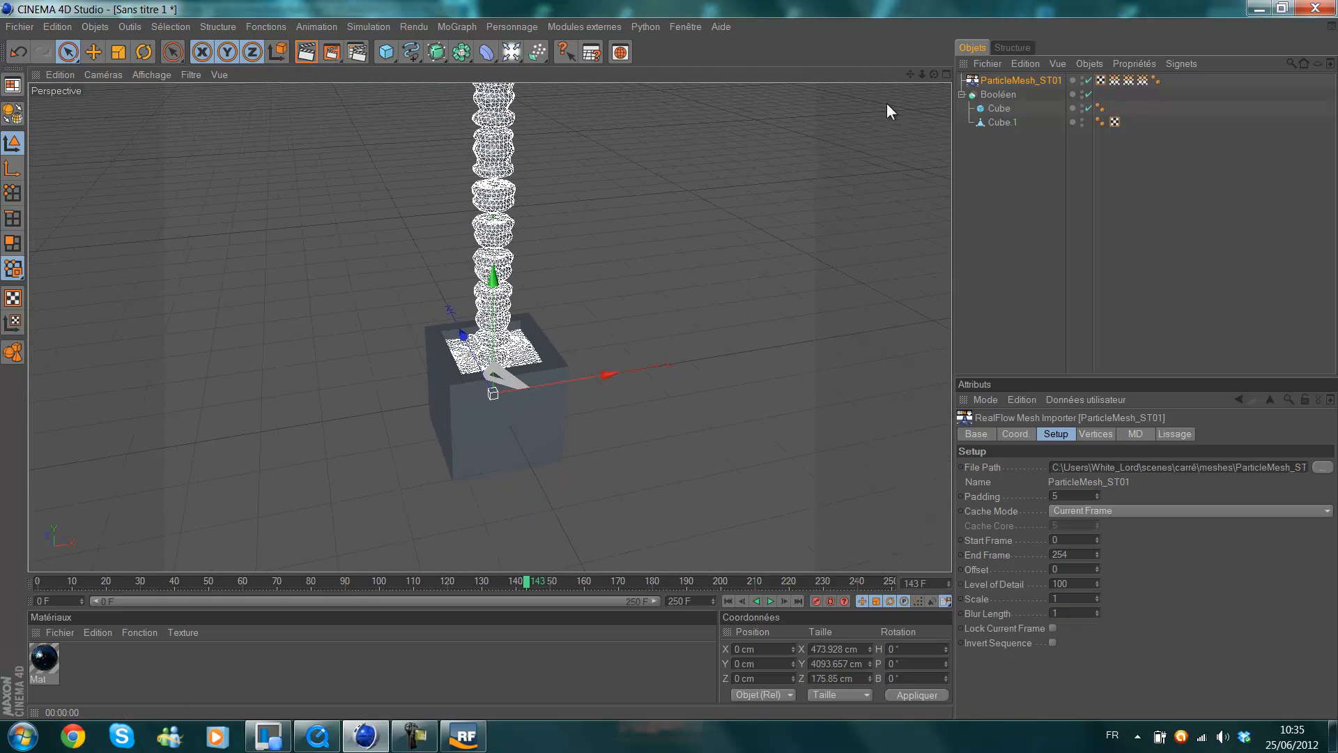
# Create a material with the Couleur and Spécularité channels off and Transparence on, and apply it to the box's outer Cube.
pyautogui.doubleClick(95, 665)
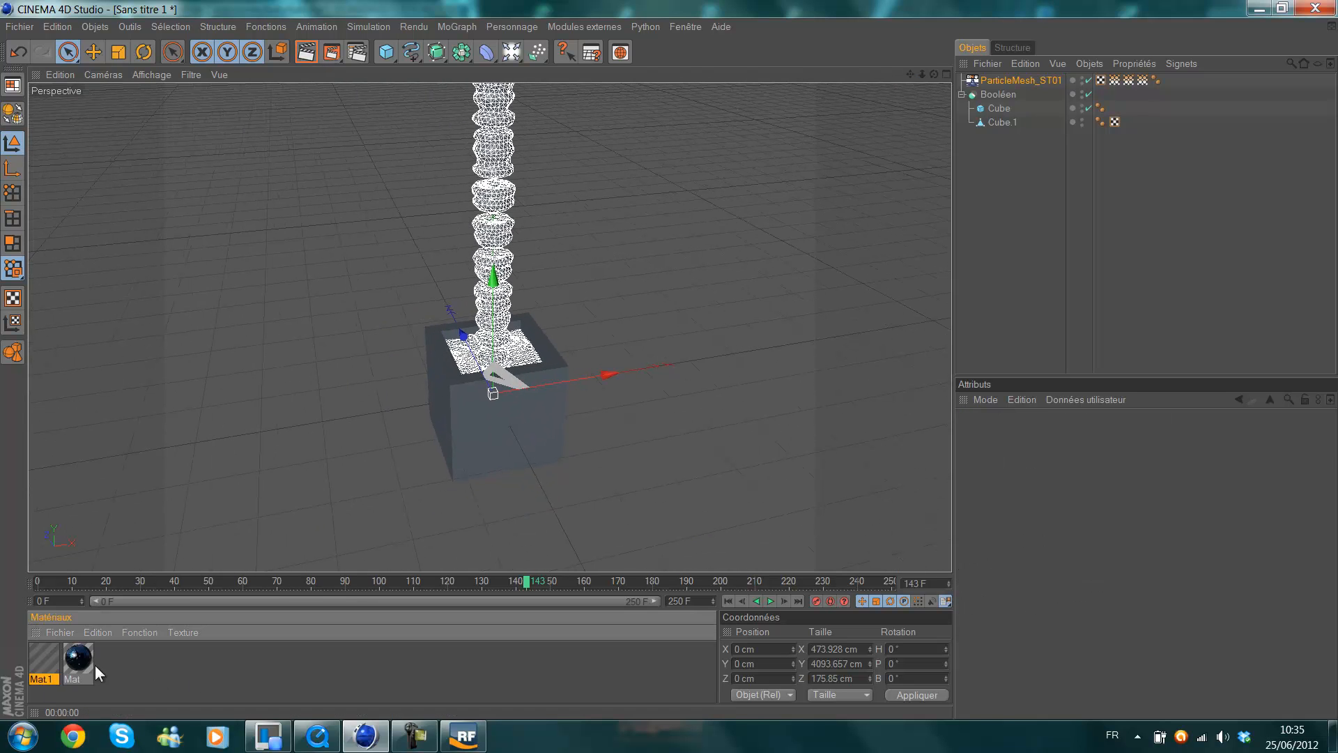
pyautogui.doubleClick(49, 659)
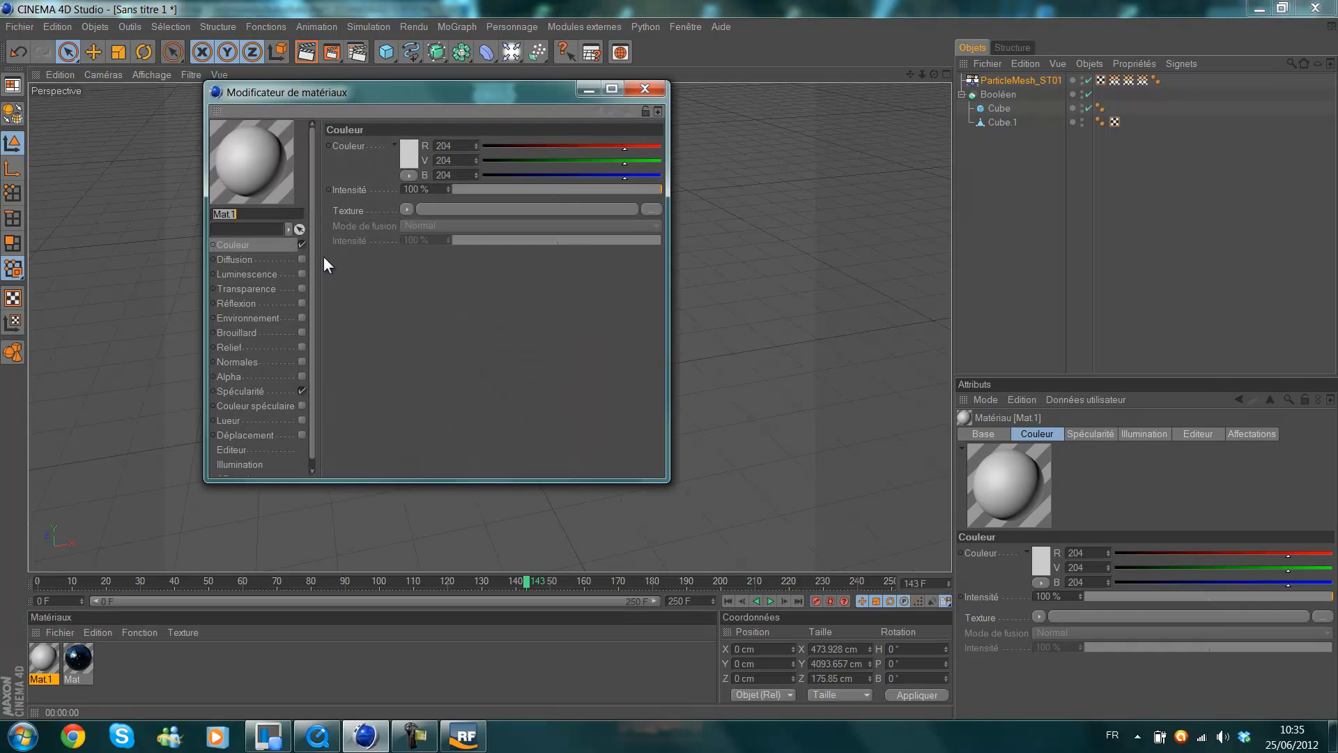
pyautogui.click(303, 245)
pyautogui.click(302, 391)
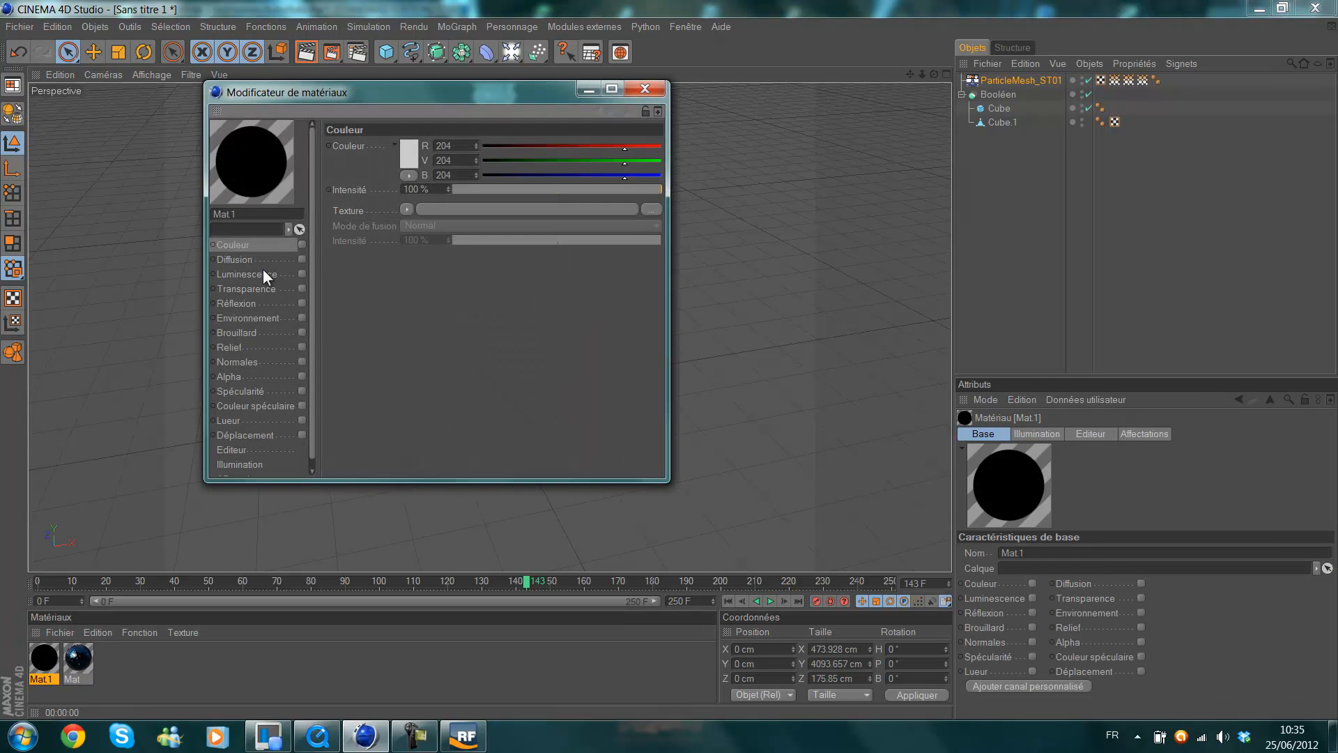
pyautogui.click(302, 288)
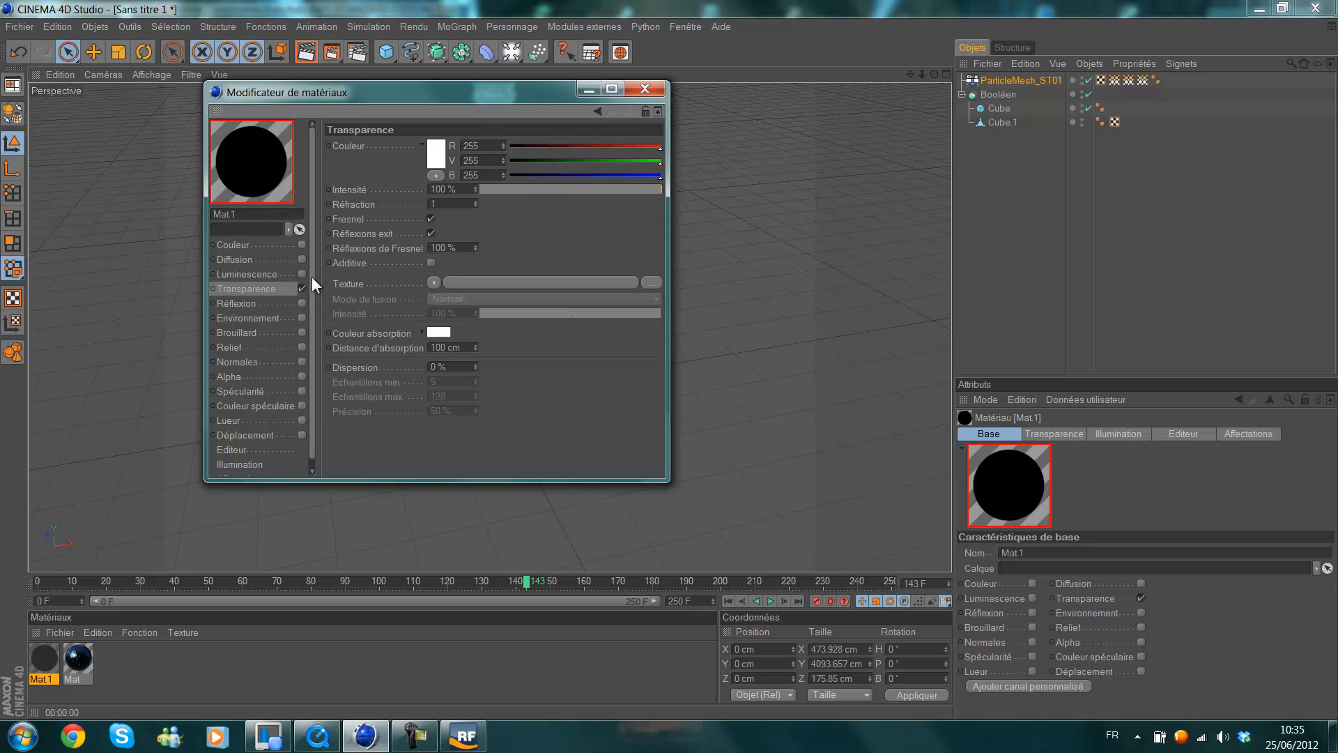
pyautogui.click(646, 89)
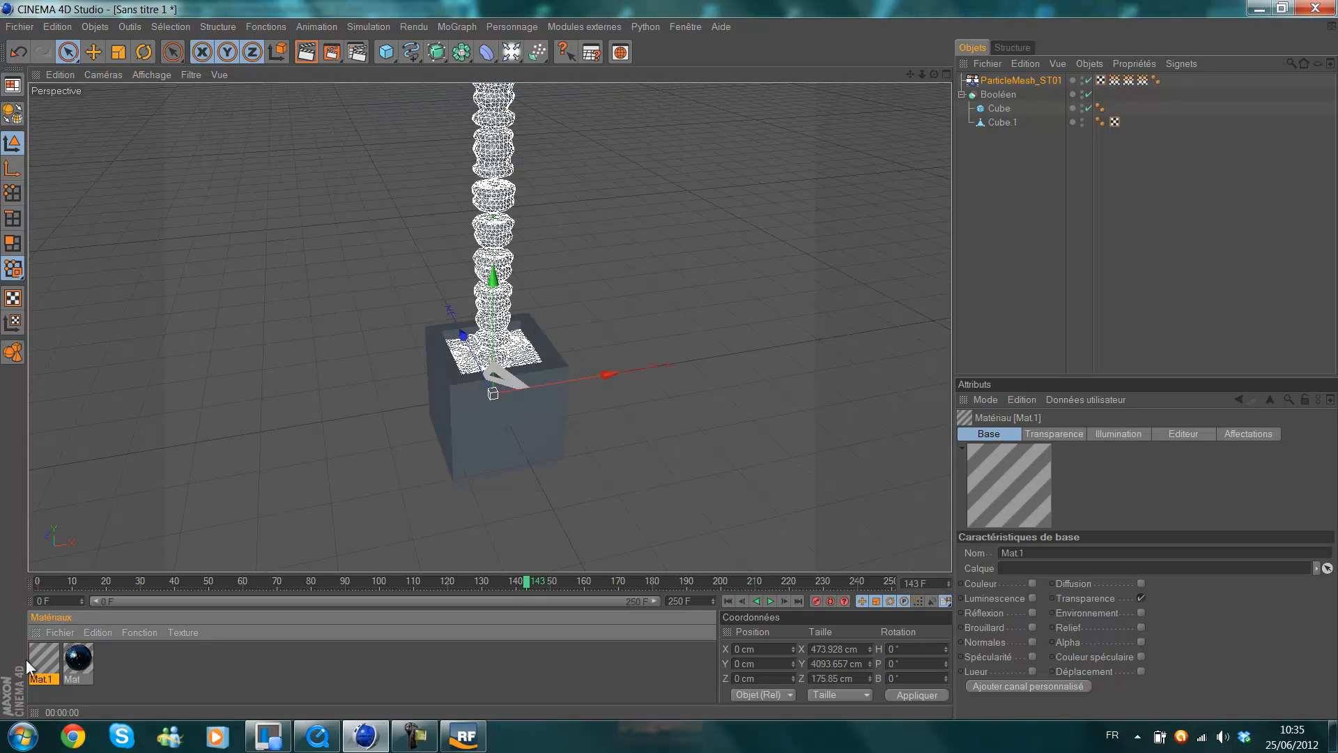
pyautogui.moveTo(498, 448); pyautogui.dragTo(498, 449)
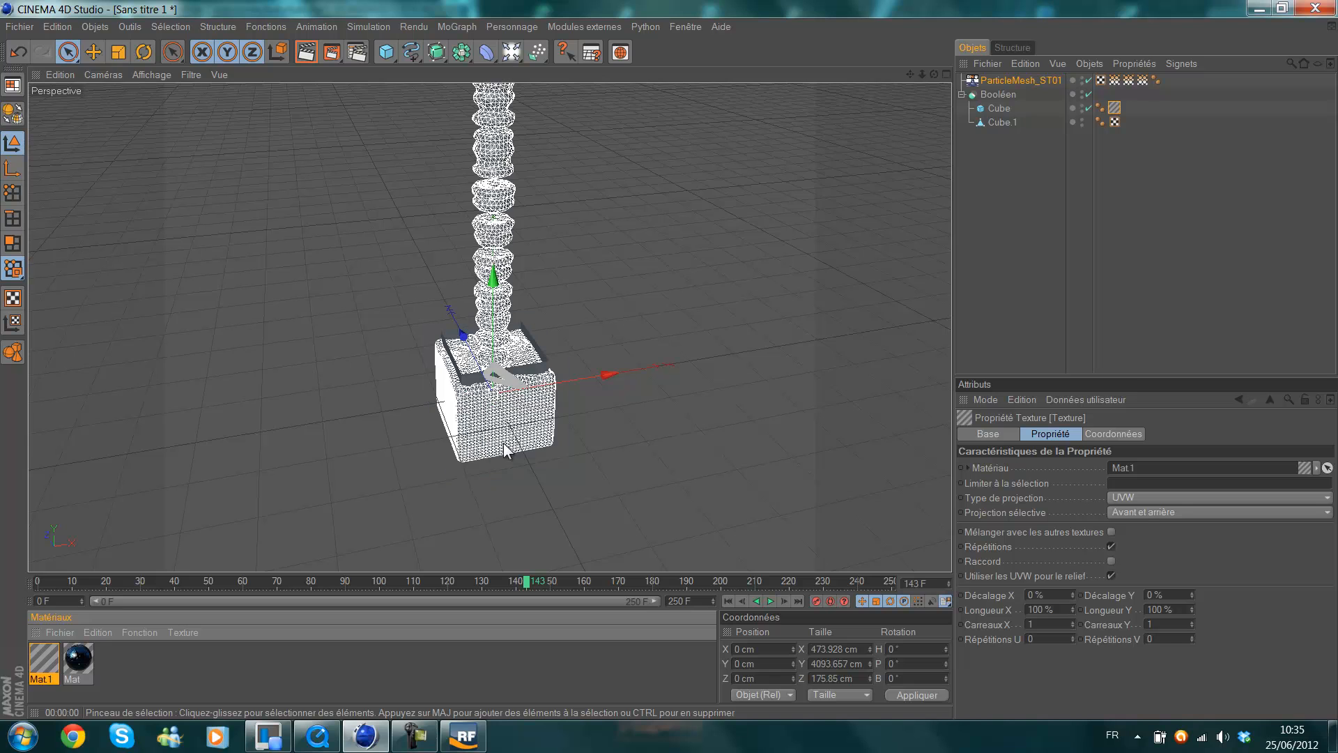
# Preview-render the fluid-filled box, then try applying Mat.1 to the Booléen object as well and undo it.
pyautogui.click(303, 54)
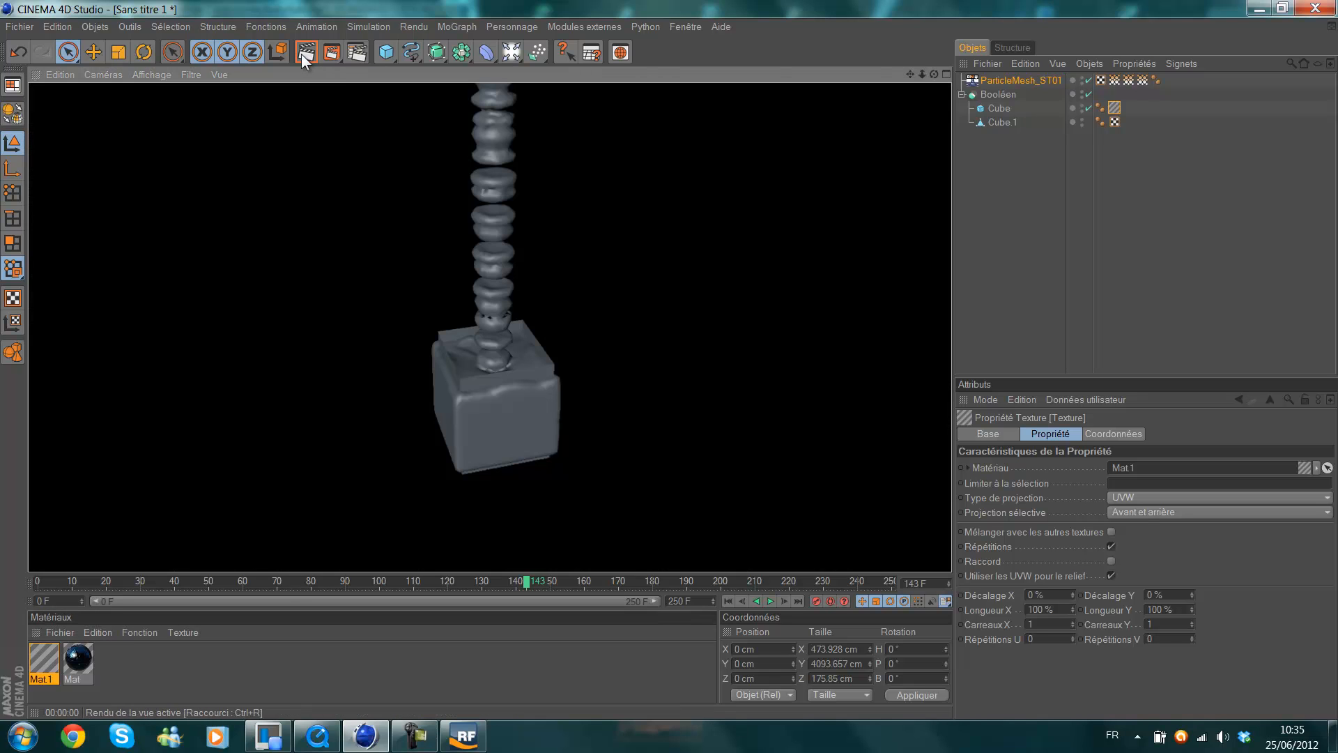
pyautogui.click(1030, 235)
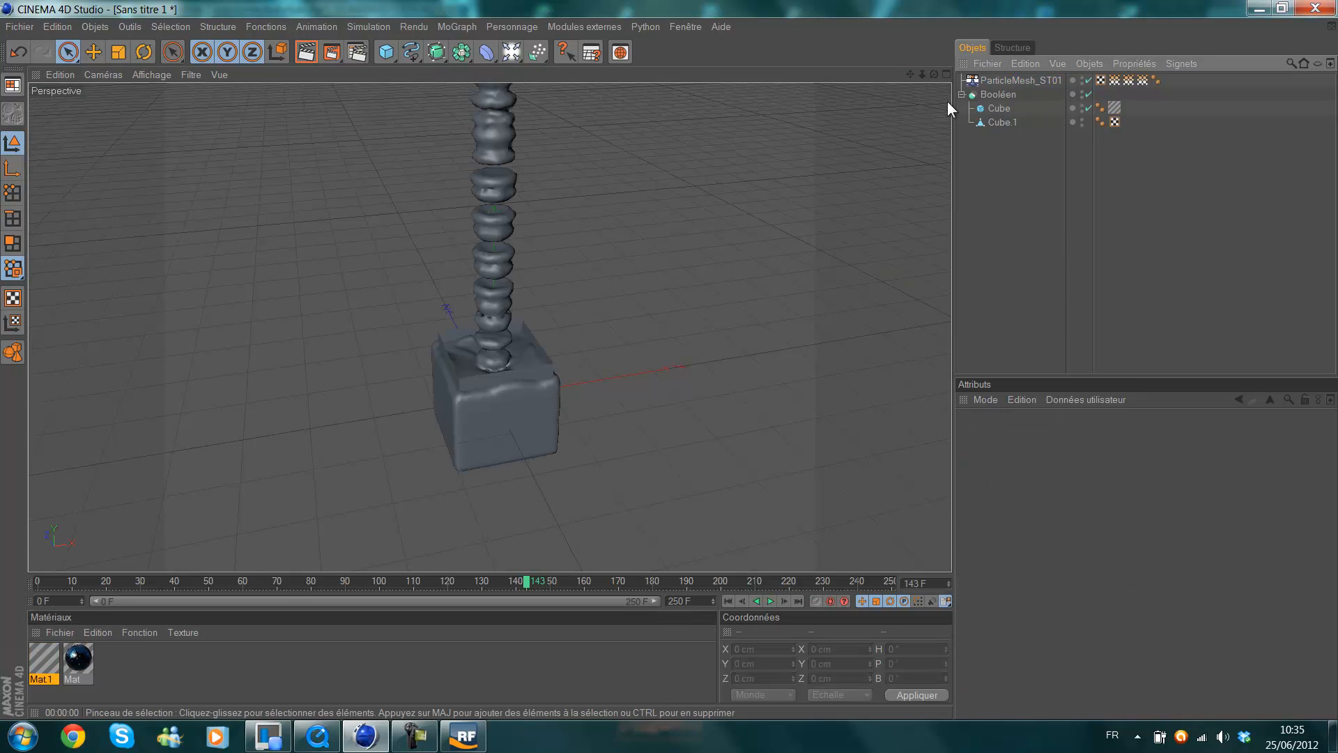
pyautogui.moveTo(61, 659); pyautogui.dragTo(997, 95)
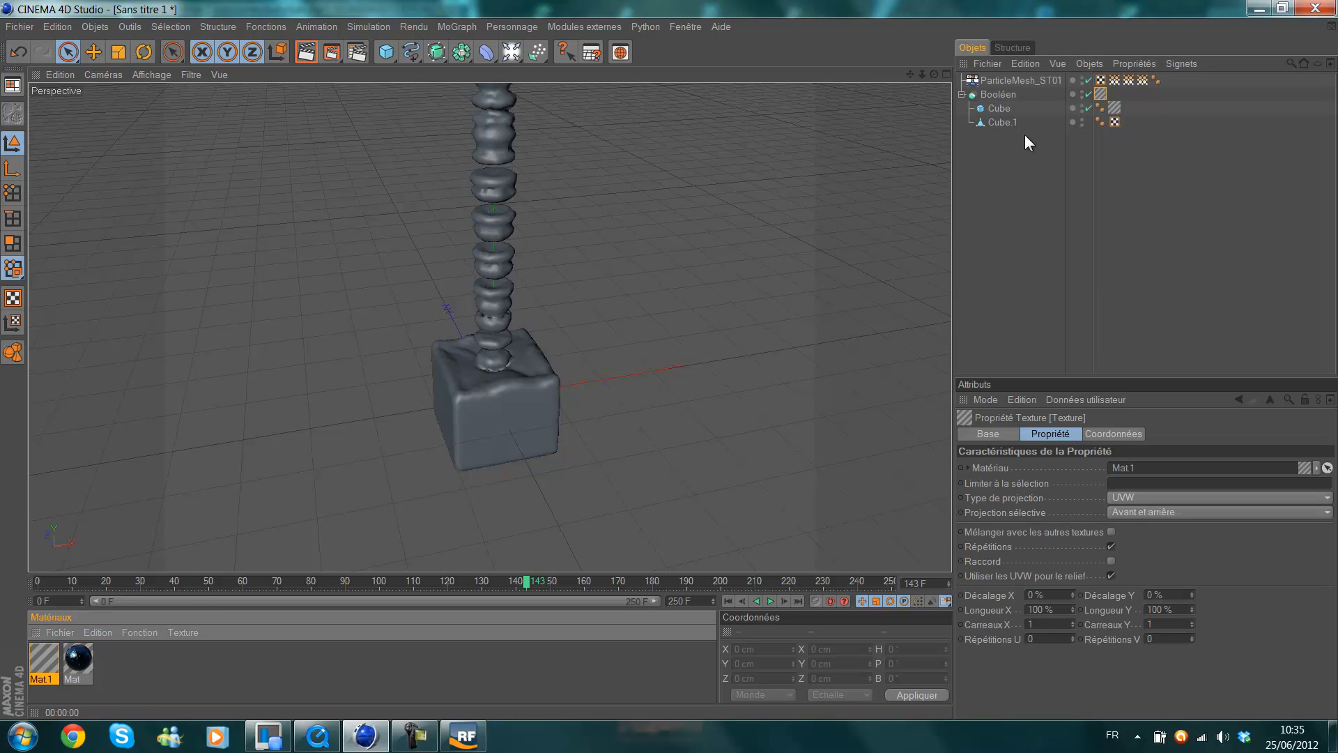
pyautogui.hotkey('ctrl', 'z')
pyautogui.hotkey('ctrl', 'z')
pyautogui.hotkey('ctrl', 'z')
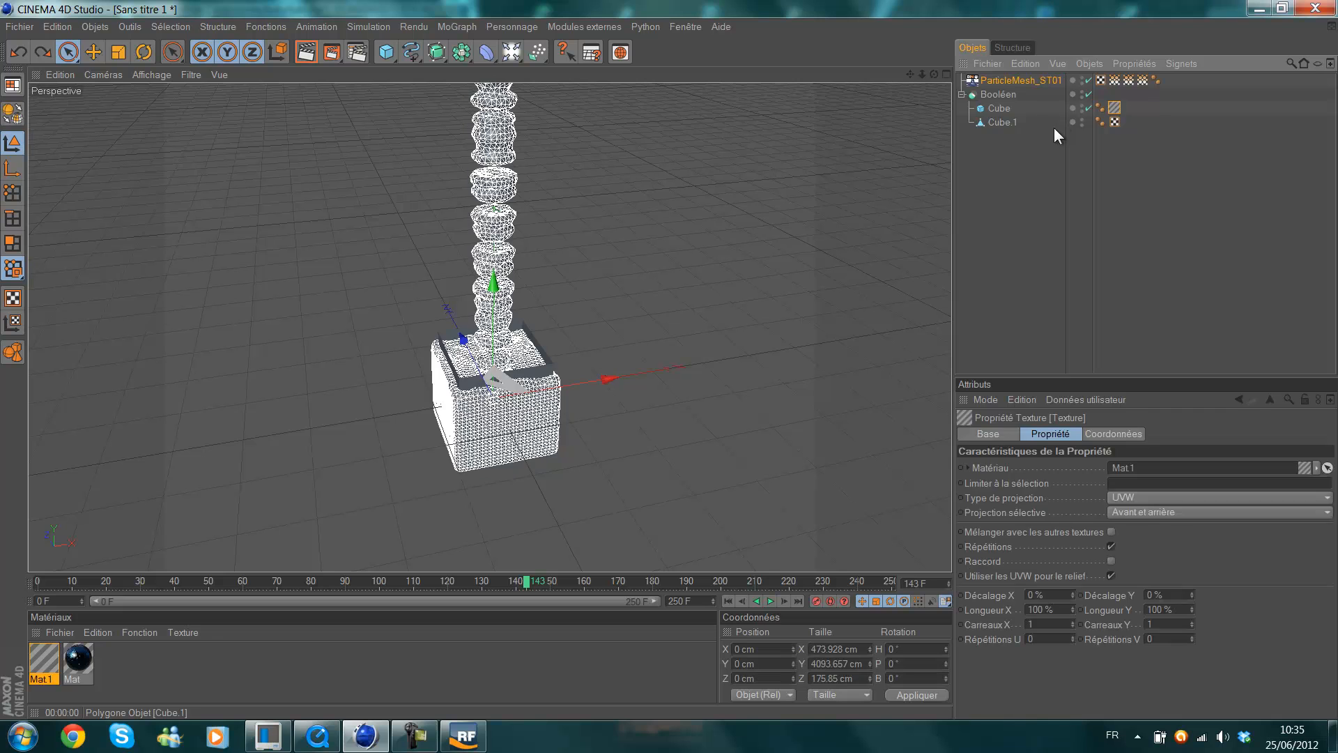
# Move the Mat.1 texture from the Cube to the Booléen object and preview-render a closer view of the box.
pyautogui.moveTo(41, 664); pyautogui.dragTo(1012, 101)
pyautogui.click(1028, 224)
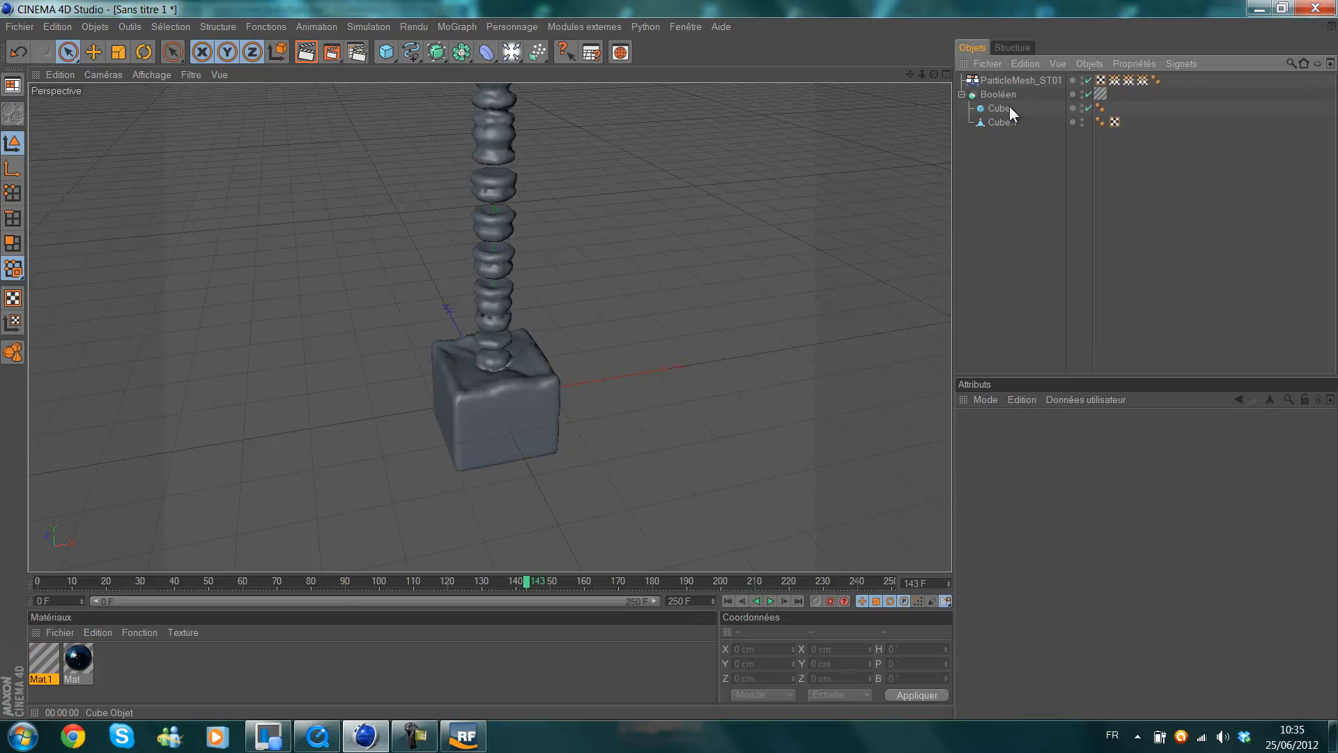
pyautogui.moveTo(923, 71); pyautogui.dragTo(671, 355)
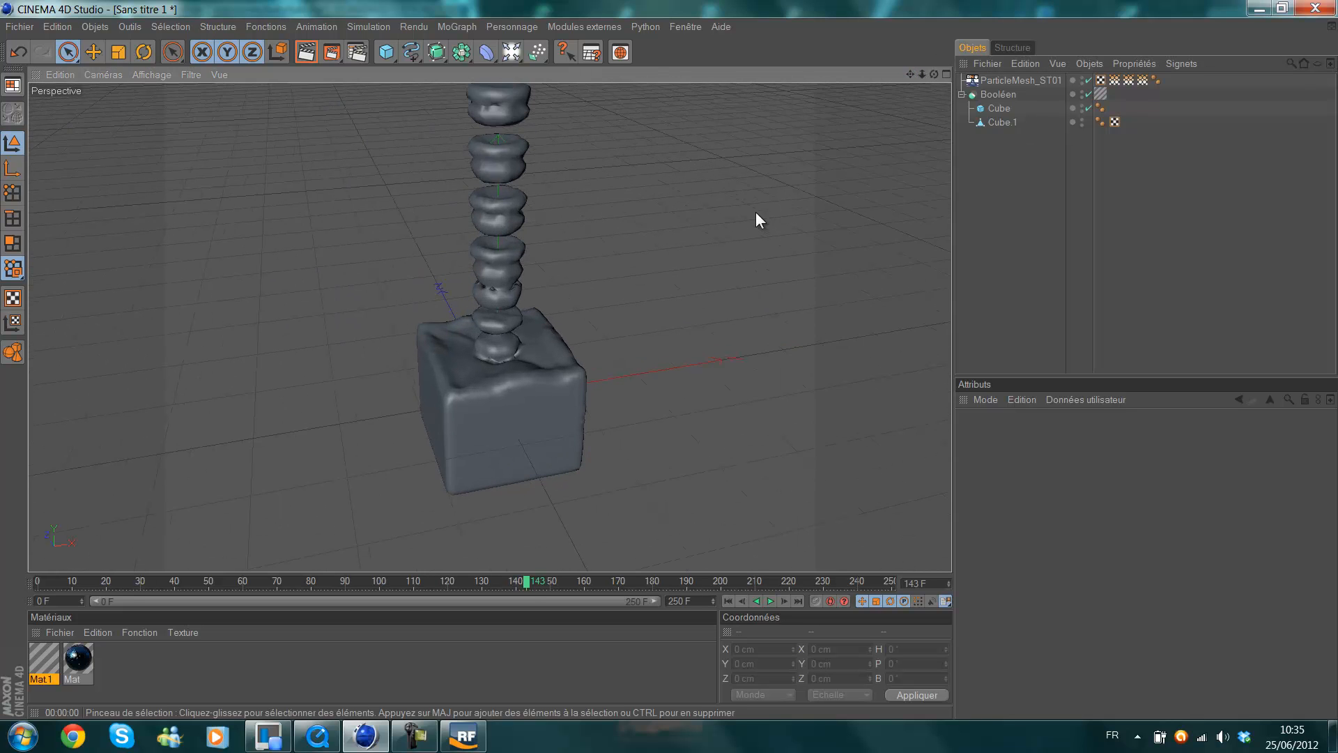
pyautogui.moveTo(911, 72); pyautogui.dragTo(669, 357)
pyautogui.click(306, 52)
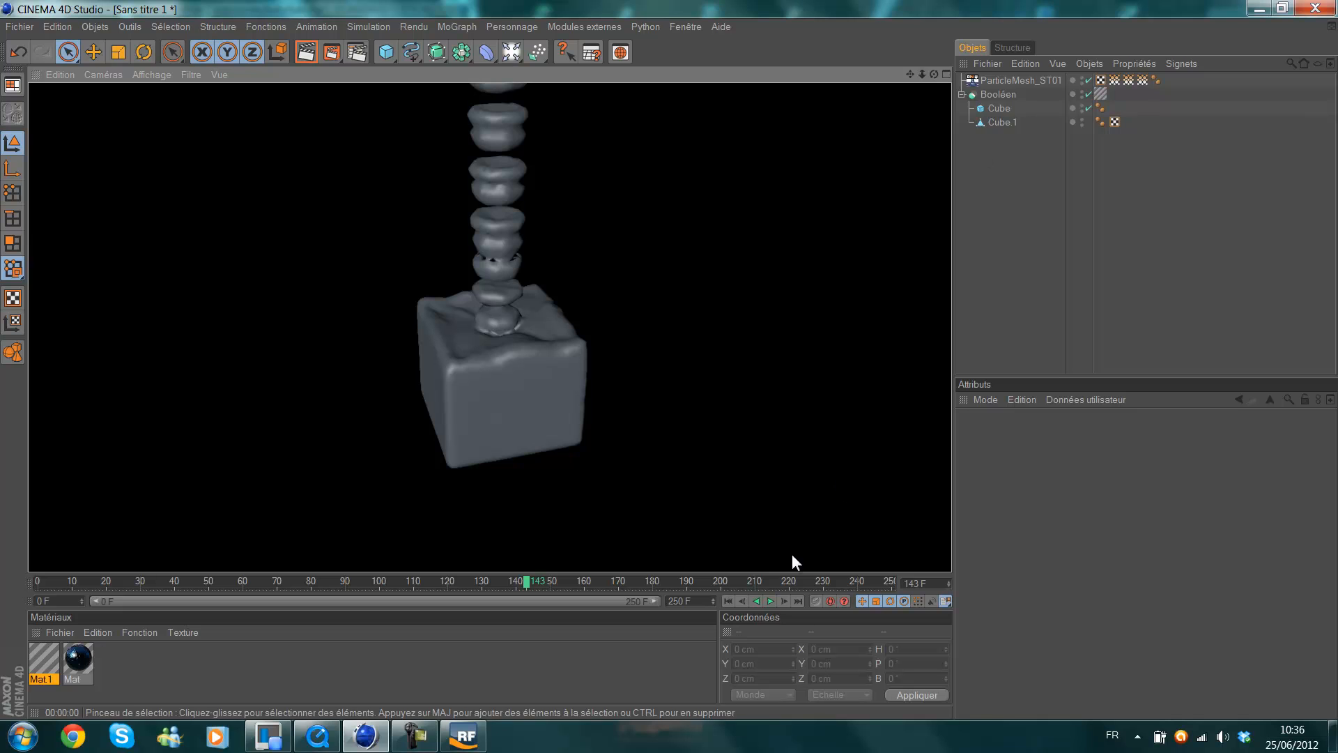
# Play the fluid animation to frame 229 to check the overflow, and return to frame 0.
pyautogui.click(769, 600)
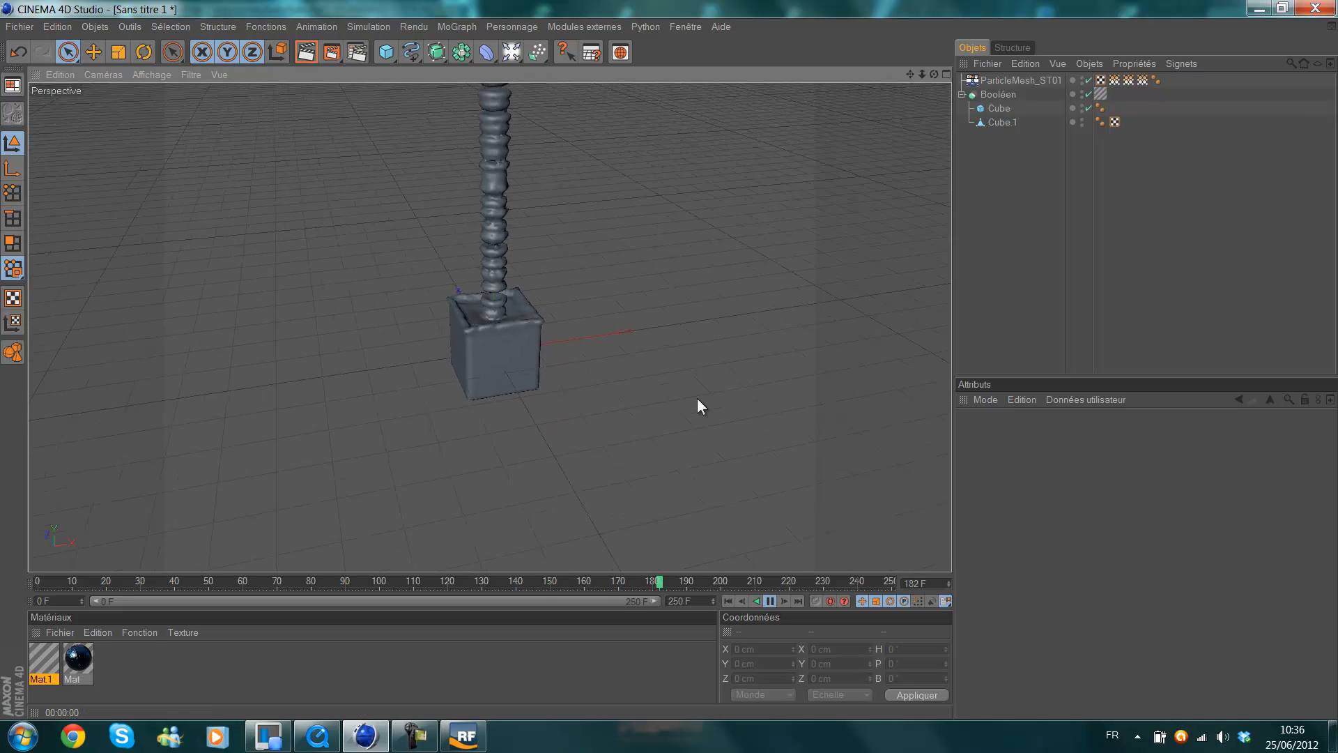
pyautogui.click(773, 601)
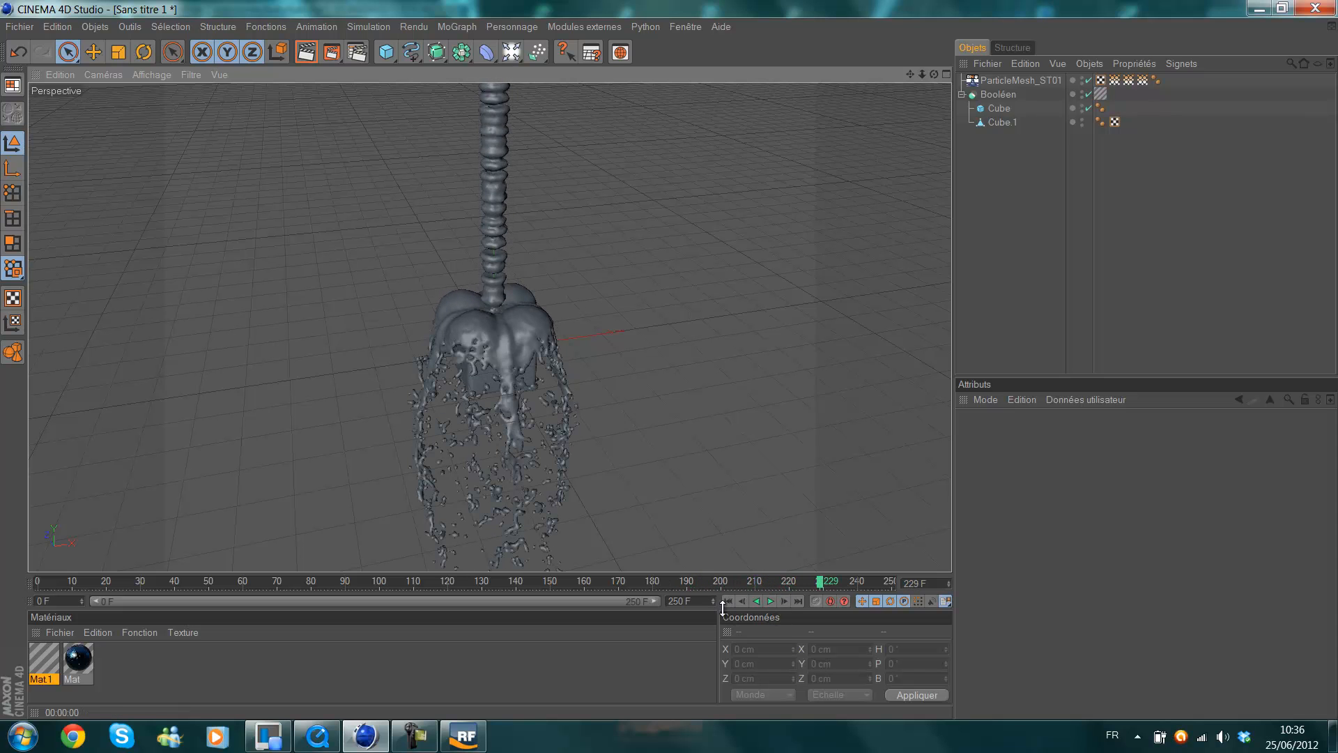
pyautogui.click(728, 601)
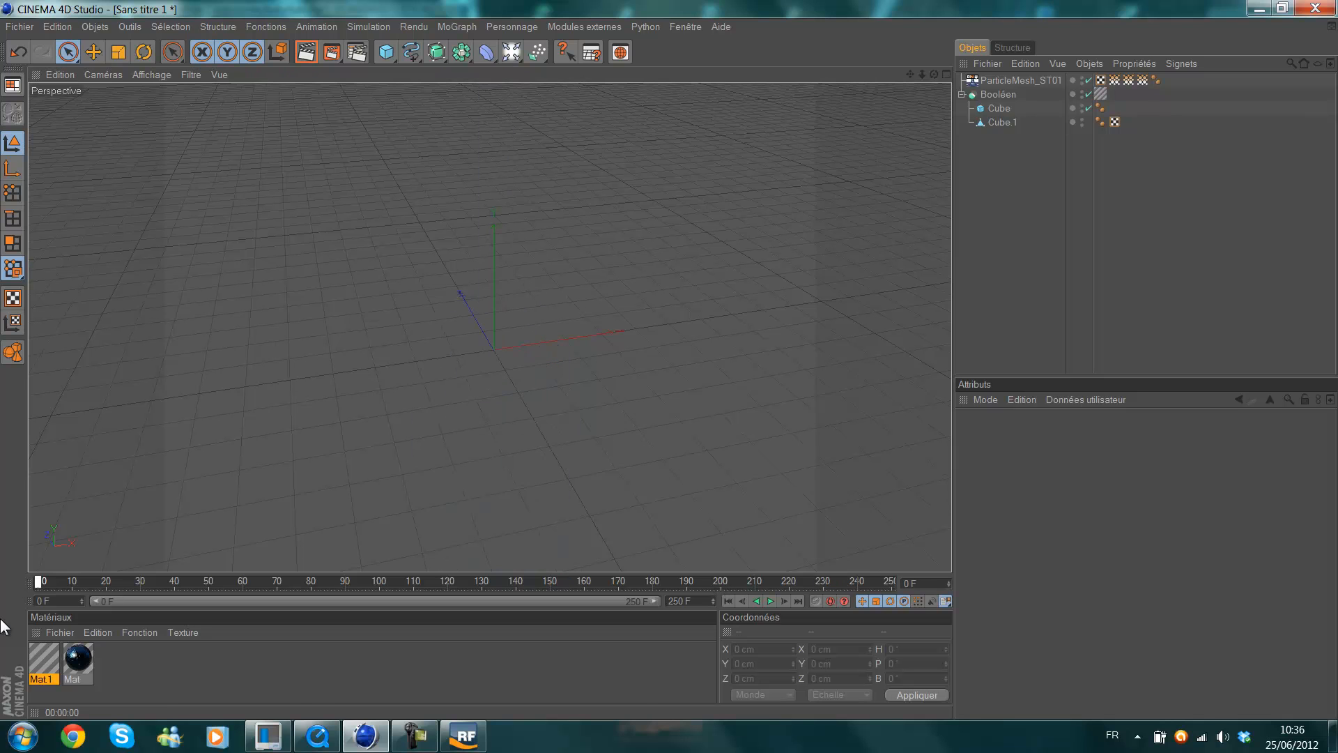
pyautogui.scroll(2, 630, 350)
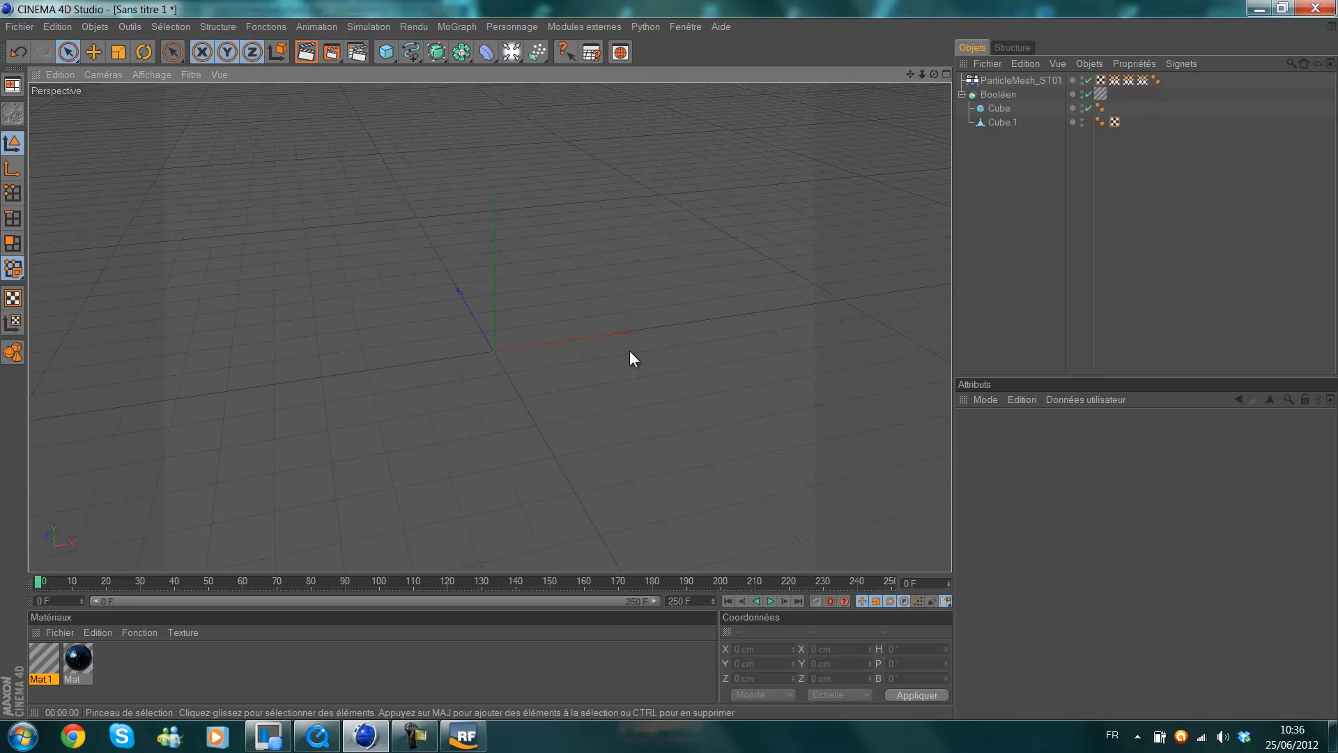
# Play the animation to frame 65 and examine the fluid mesh's splashes and droplets up close.
pyautogui.click(769, 601)
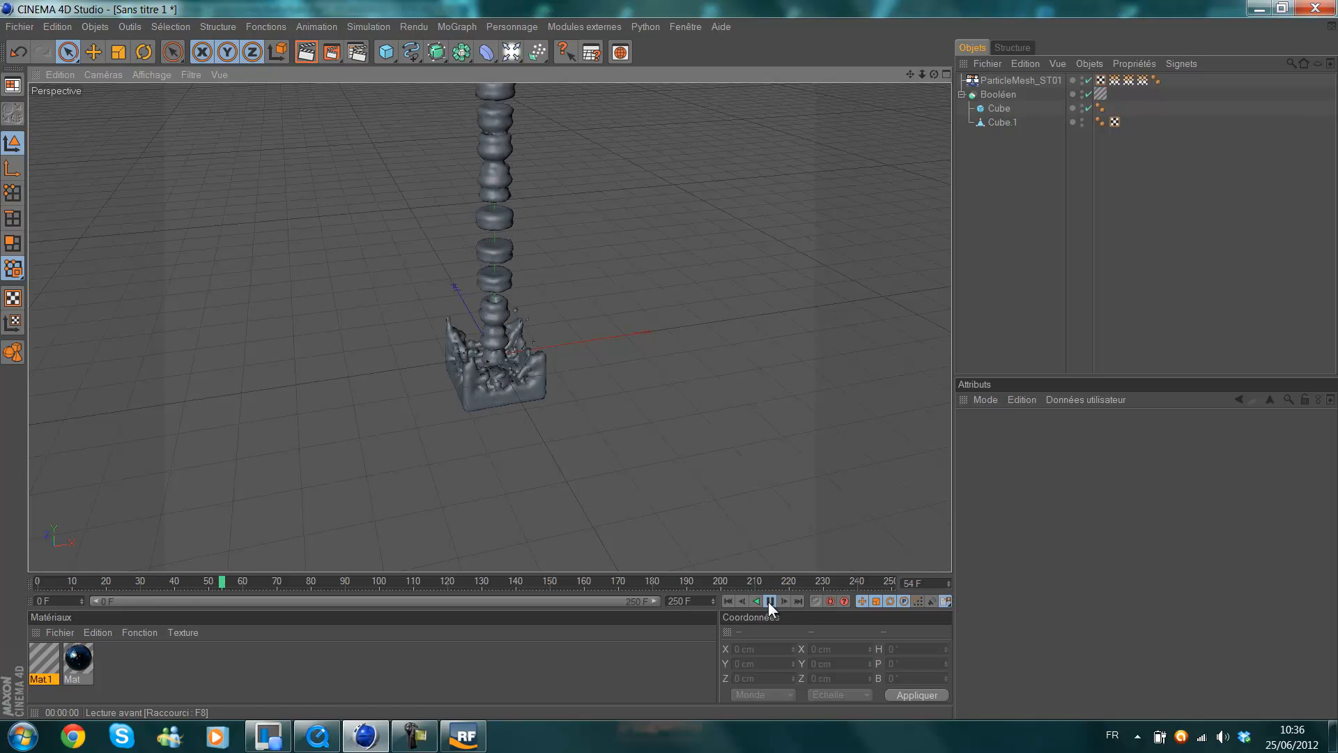
pyautogui.click(769, 601)
pyautogui.scroll(3, 575, 449)
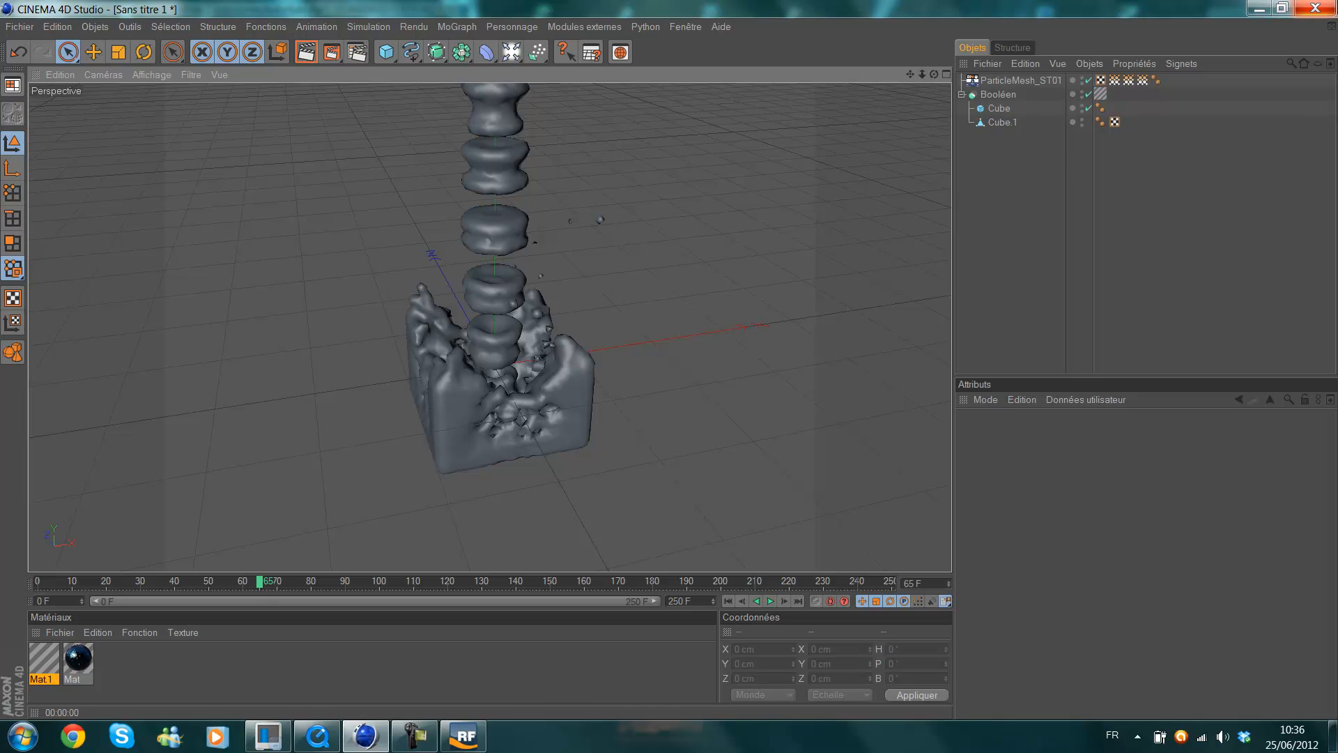
pyautogui.scroll(4, 658, 262)
pyautogui.scroll(2, 697, 248)
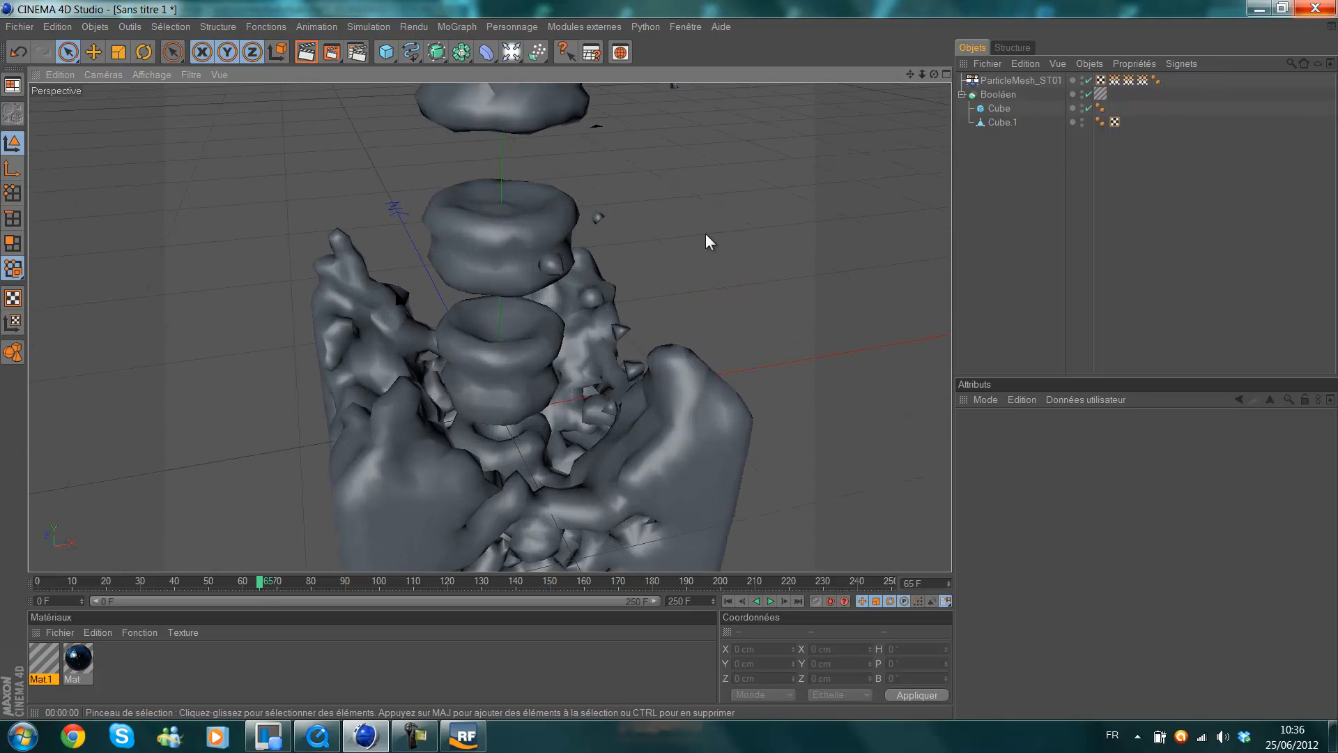
pyautogui.moveTo(914, 75); pyautogui.dragTo(645, 385)
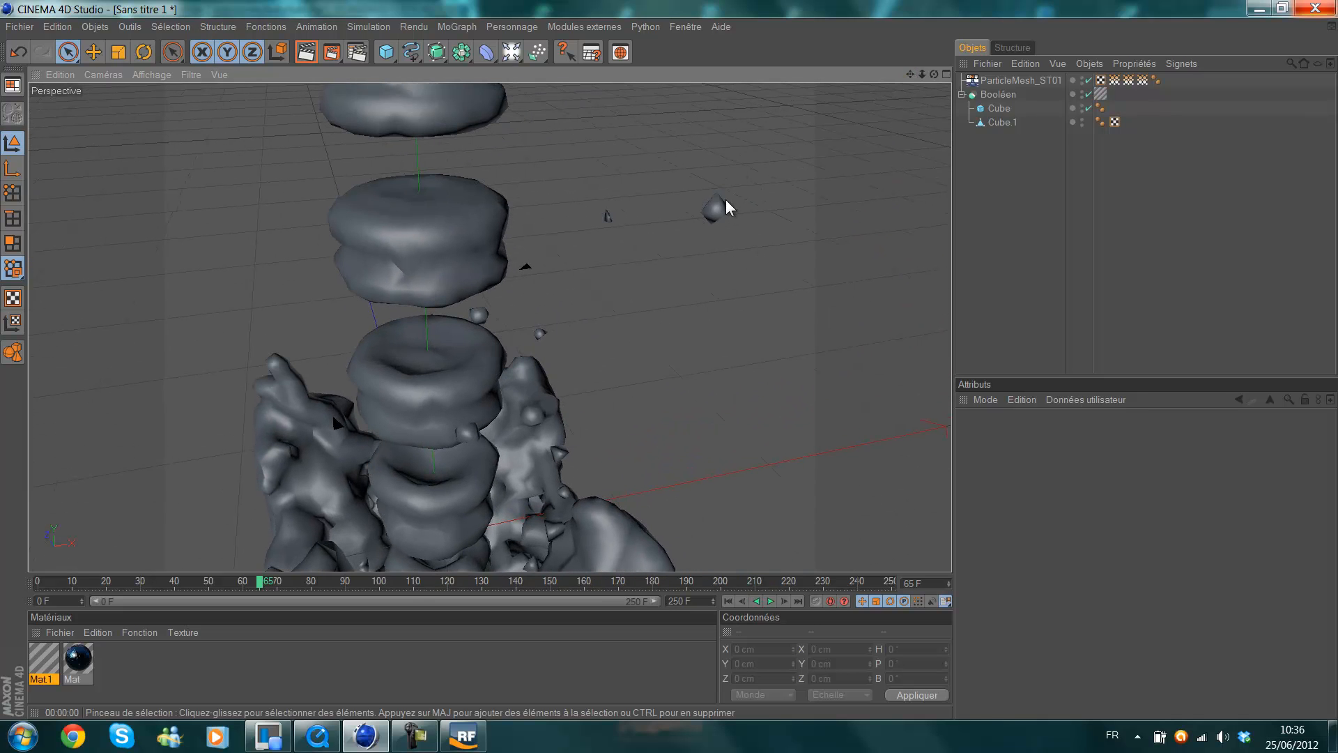
pyautogui.scroll(-5, 687, 251)
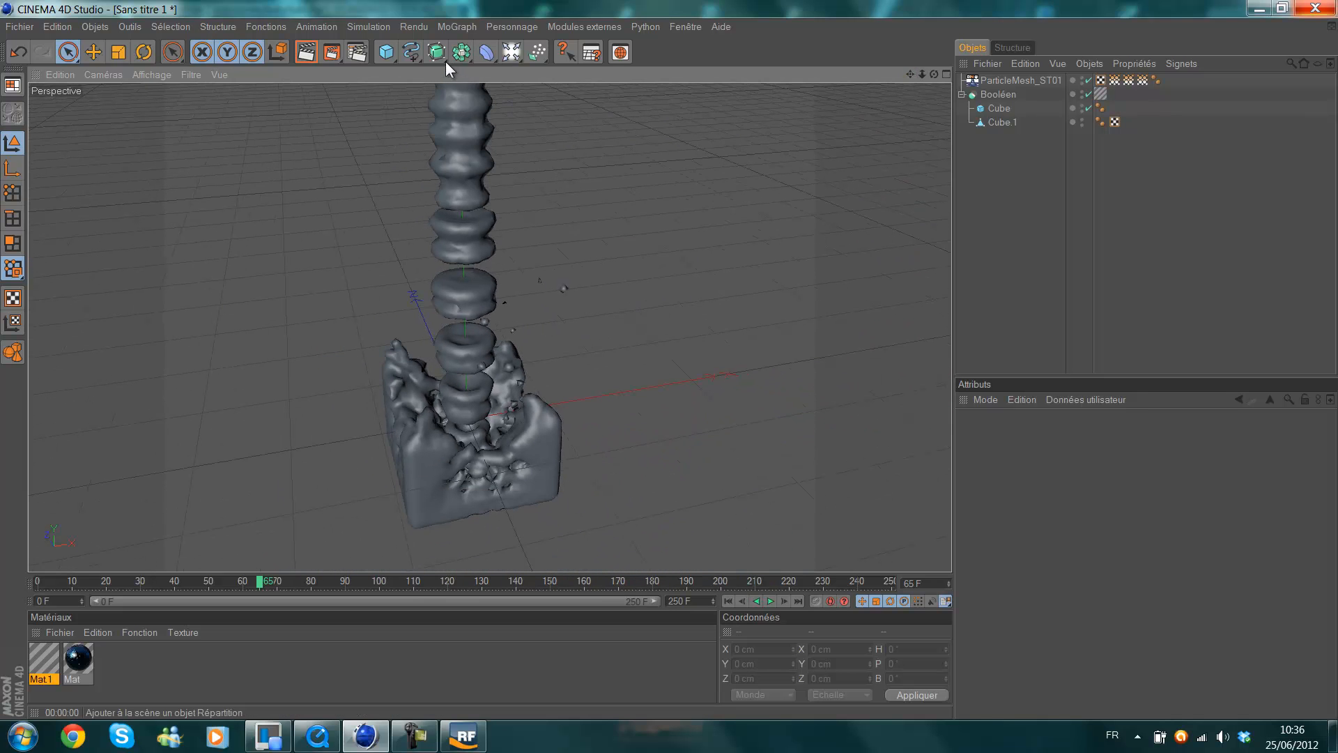
# Place ParticleMesh_ST01 inside a new Hyper NURBS object and inspect the smoothed fluid surface up close.
pyautogui.moveTo(437, 53); pyautogui.dragTo(486, 74)
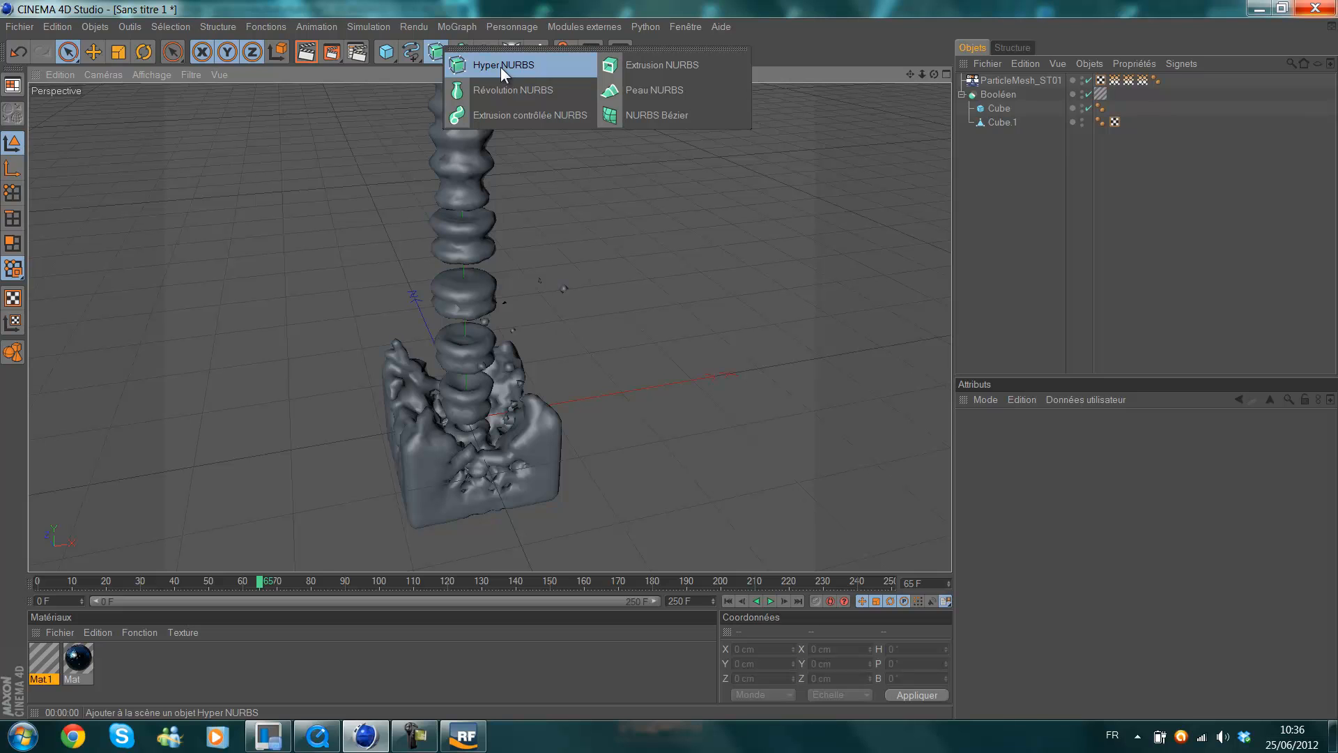
pyautogui.click(500, 66)
pyautogui.moveTo(987, 94); pyautogui.dragTo(1007, 81)
pyautogui.click(1012, 234)
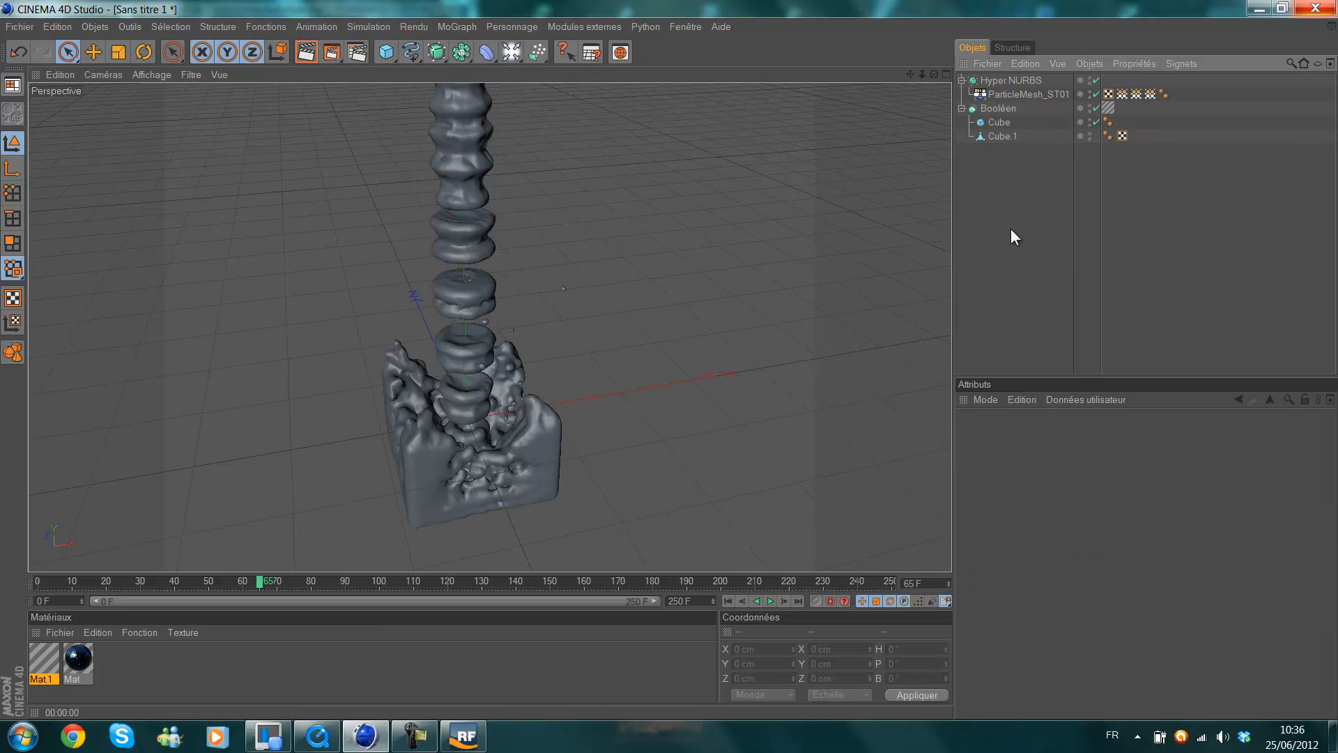
pyautogui.scroll(5, 590, 324)
pyautogui.scroll(2, 589, 324)
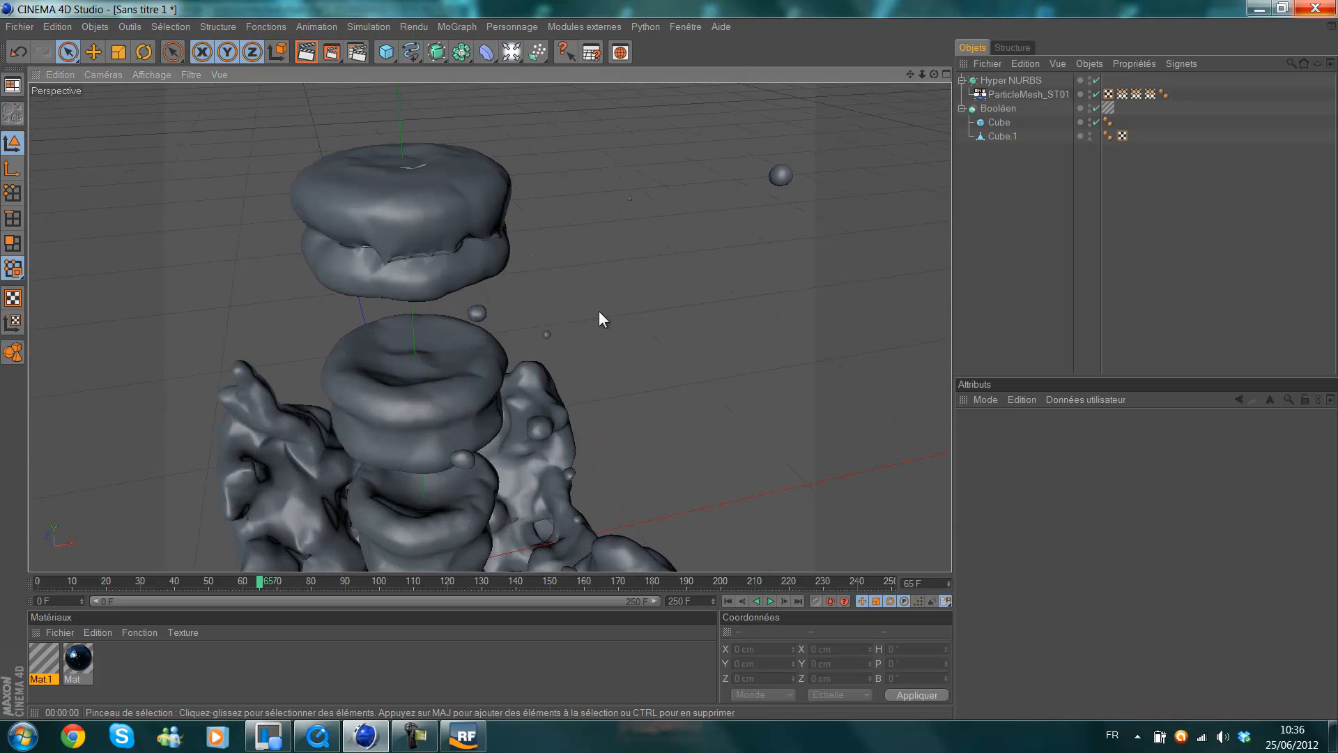
pyautogui.scroll(-6, 470, 237)
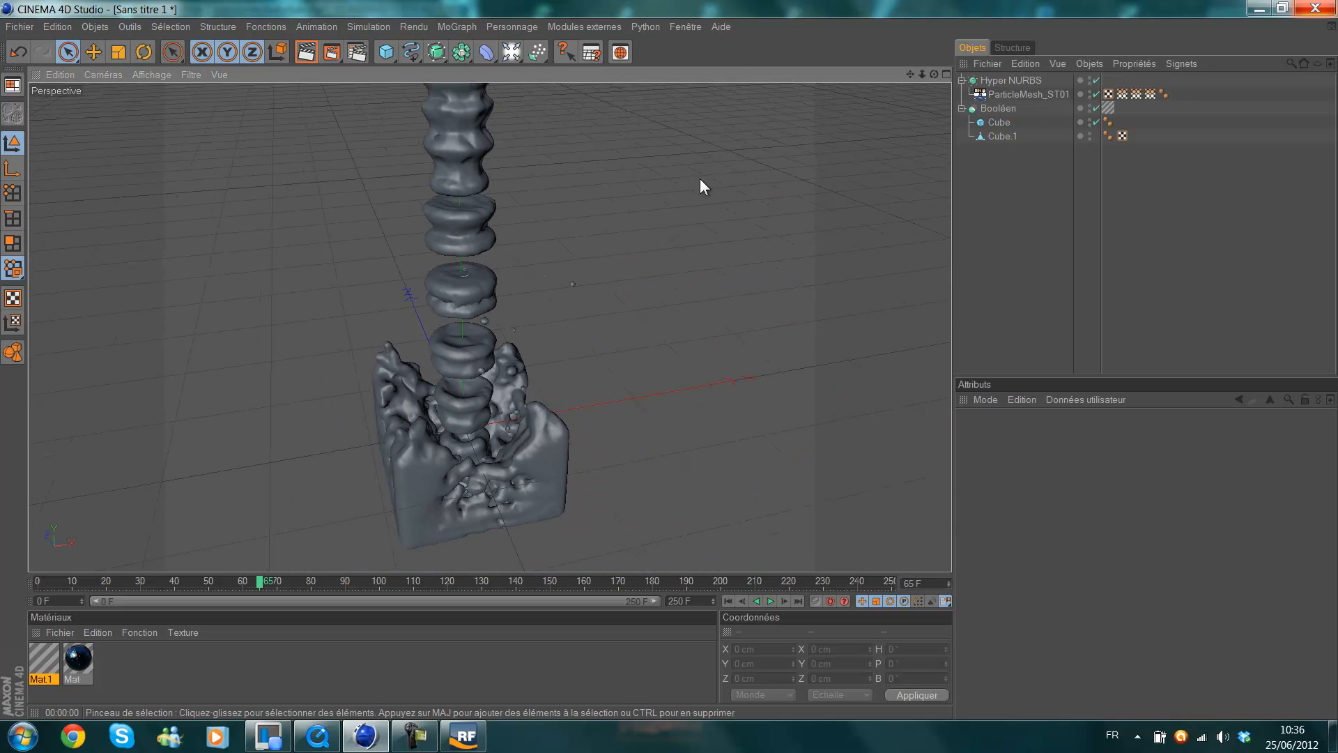
pyautogui.moveTo(909, 74); pyautogui.dragTo(569, 123)
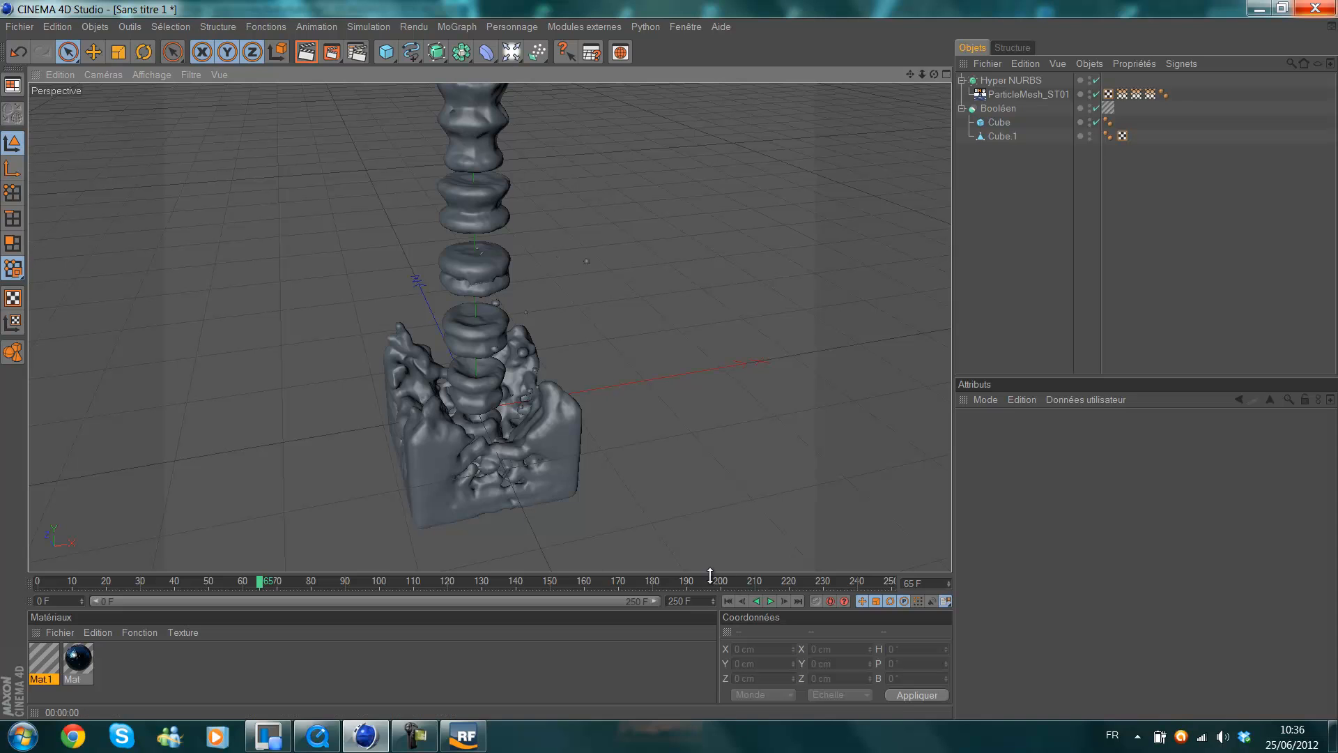
# Test playback of the smoothed mesh, then take ParticleMesh_ST01 out of the Hyper NURBS object and delete that object.
pyautogui.click(770, 601)
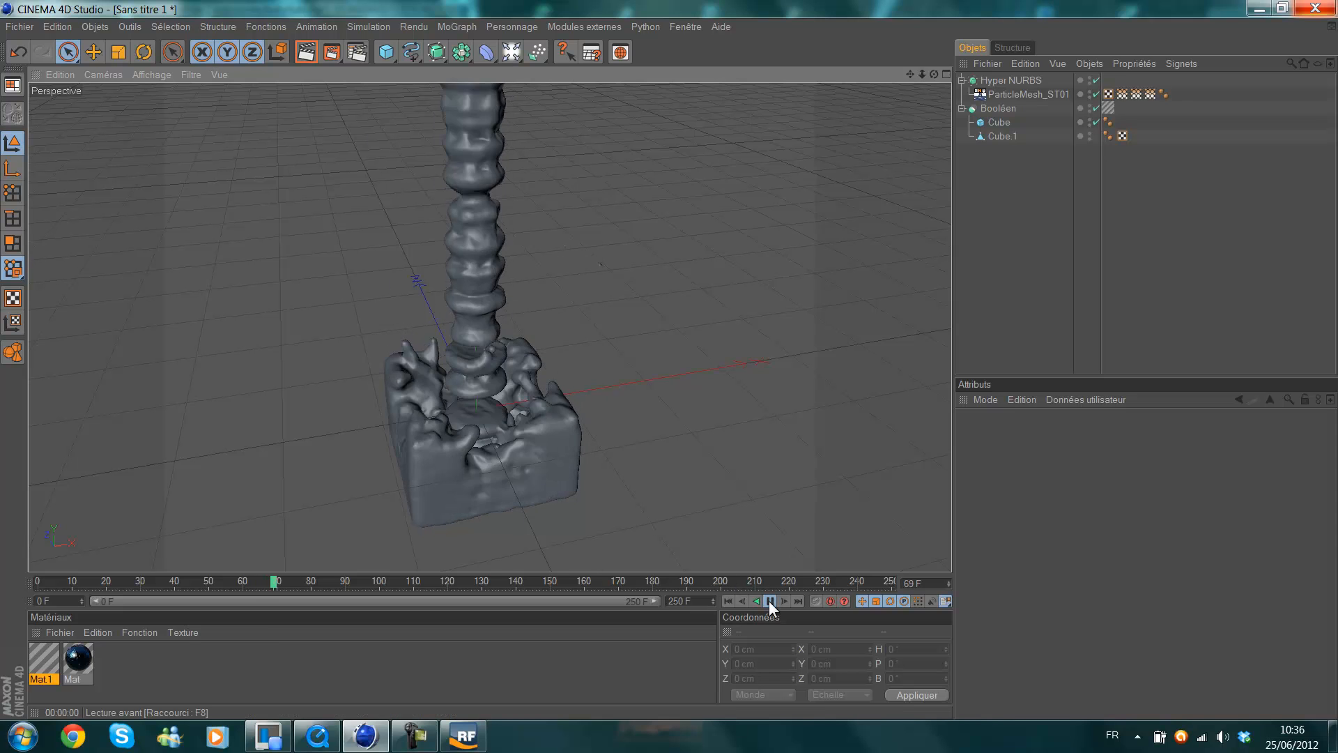
pyautogui.click(769, 601)
pyautogui.click(728, 601)
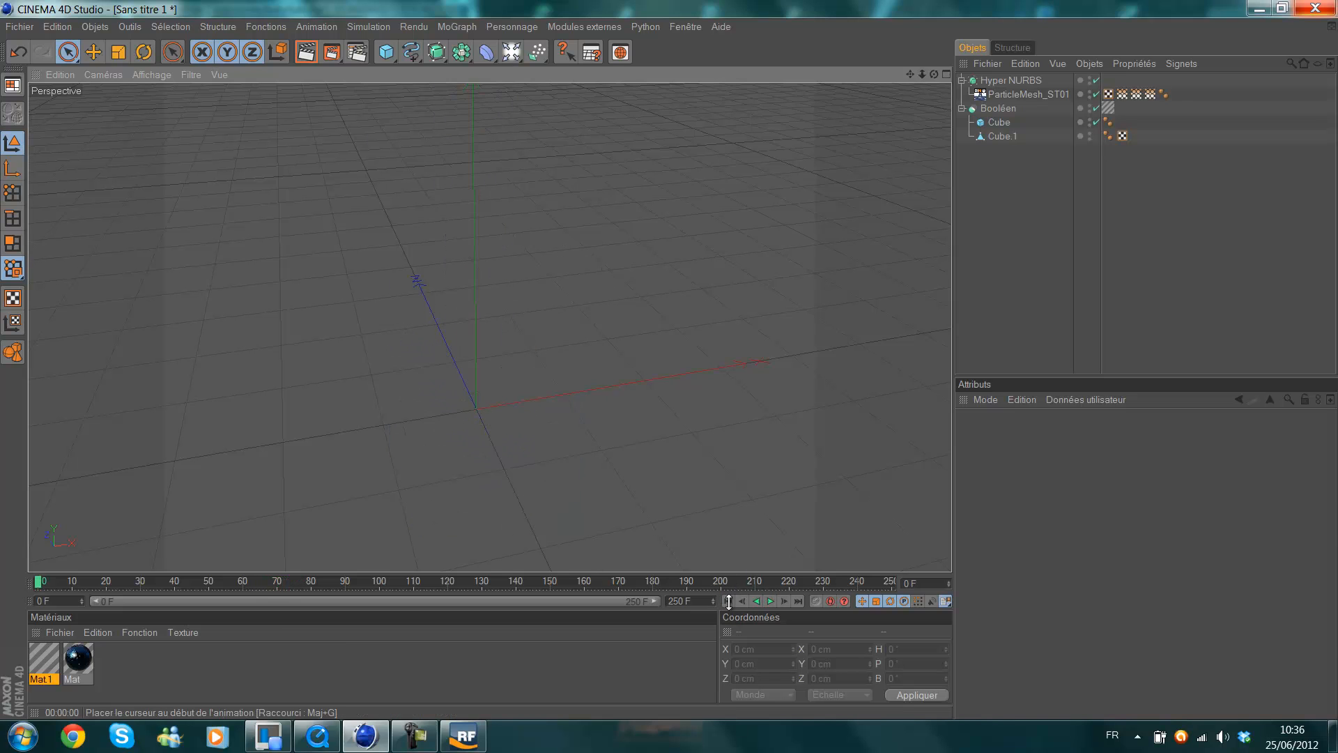
pyautogui.moveTo(1027, 93); pyautogui.dragTo(999, 101)
pyautogui.click(1004, 81)
pyautogui.press('Delete')
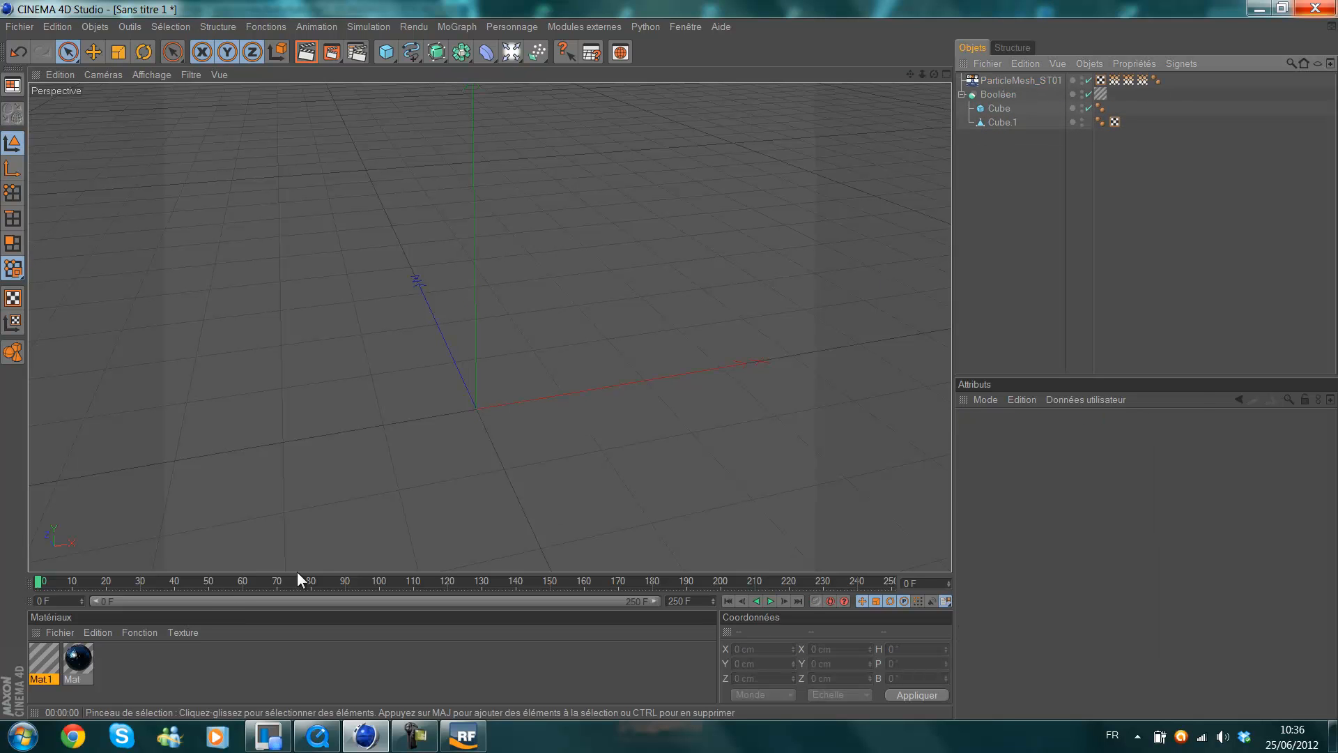
# Go to frame 65 and apply the dark Mat material to the fluid mesh.
pyautogui.moveTo(216, 585)
pyautogui.mouseDown()
pyautogui.moveTo(271, 576)
pyautogui.moveTo(259, 582)
pyautogui.mouseUp()
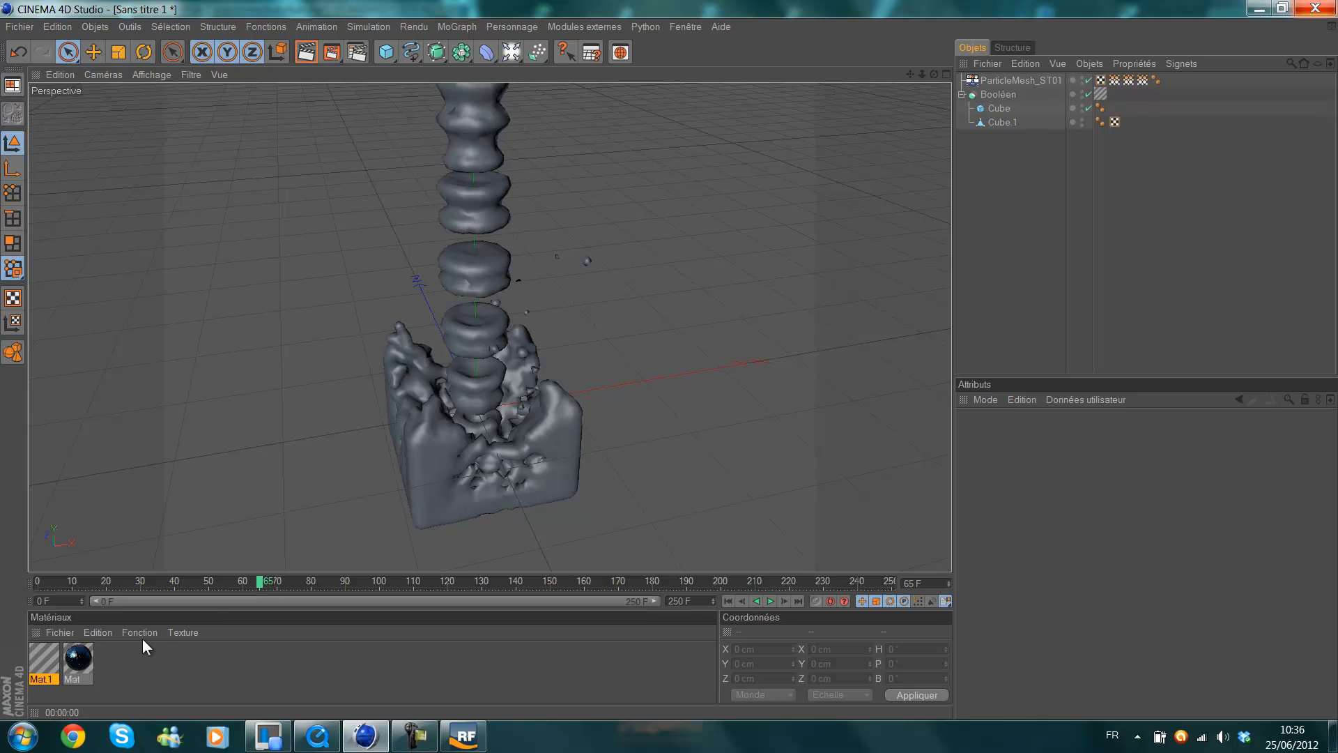
pyautogui.moveTo(77, 670); pyautogui.dragTo(460, 450)
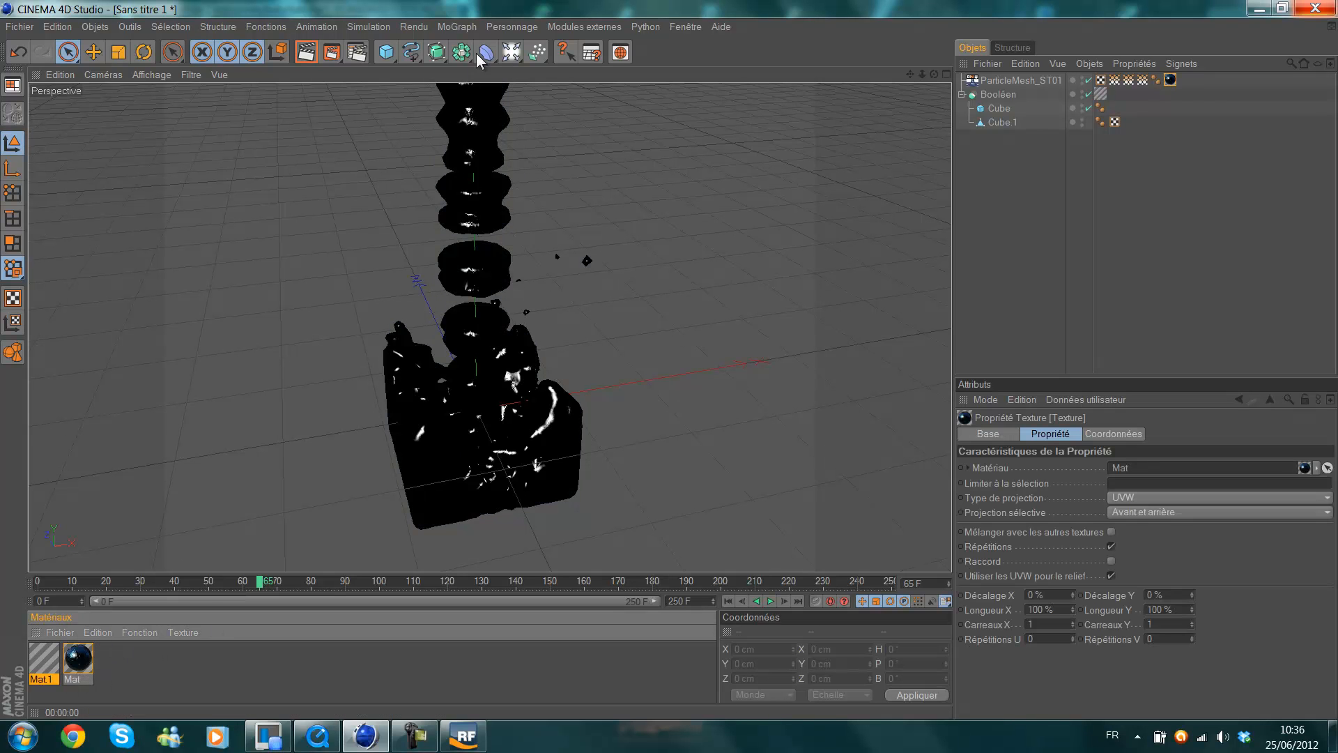
# Add a Ciel object to the scene and preview-render the fluid against it.
pyautogui.moveTo(512, 53); pyautogui.dragTo(600, 174)
pyautogui.click(329, 52)
pyautogui.click(577, 8)
pyautogui.hotkey('ctrl', 'r')
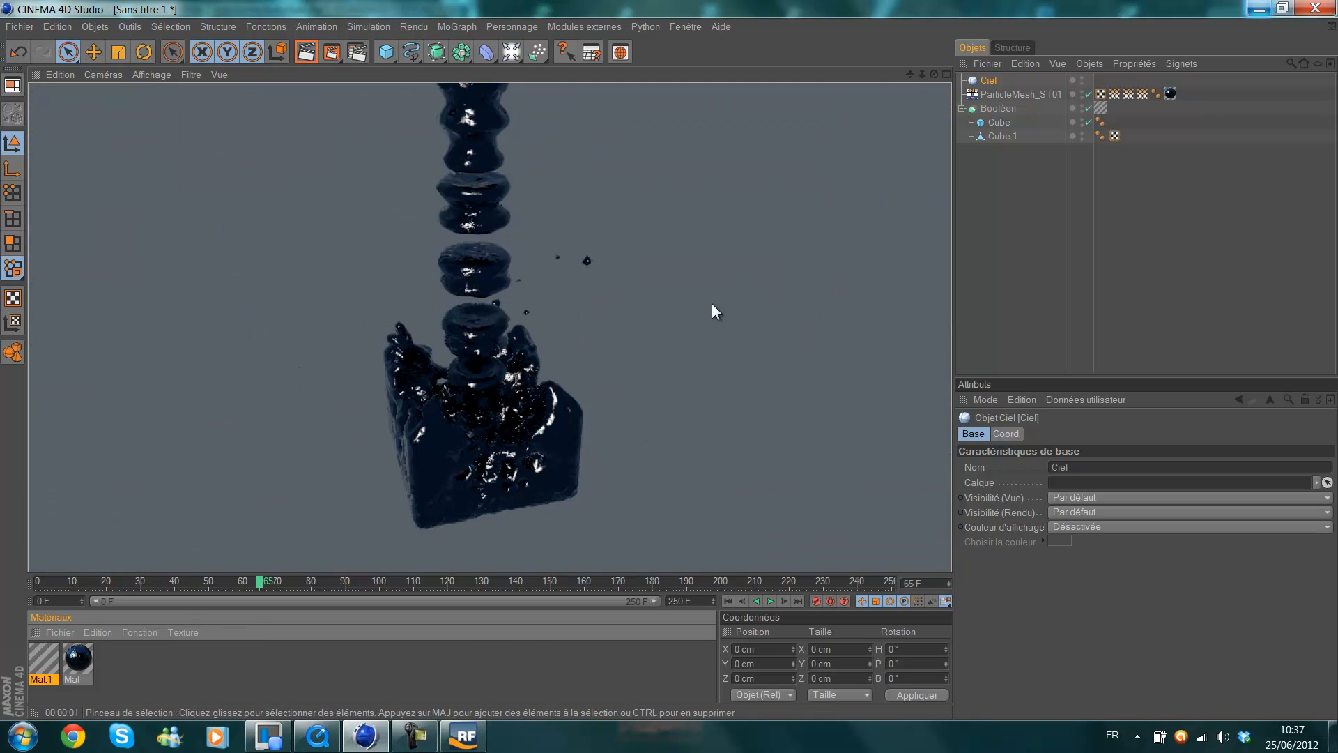
# Open the Mat material in an enlarged editor and review its Réflexion, Relief and Spécularité channels.
pyautogui.doubleClick(78, 659)
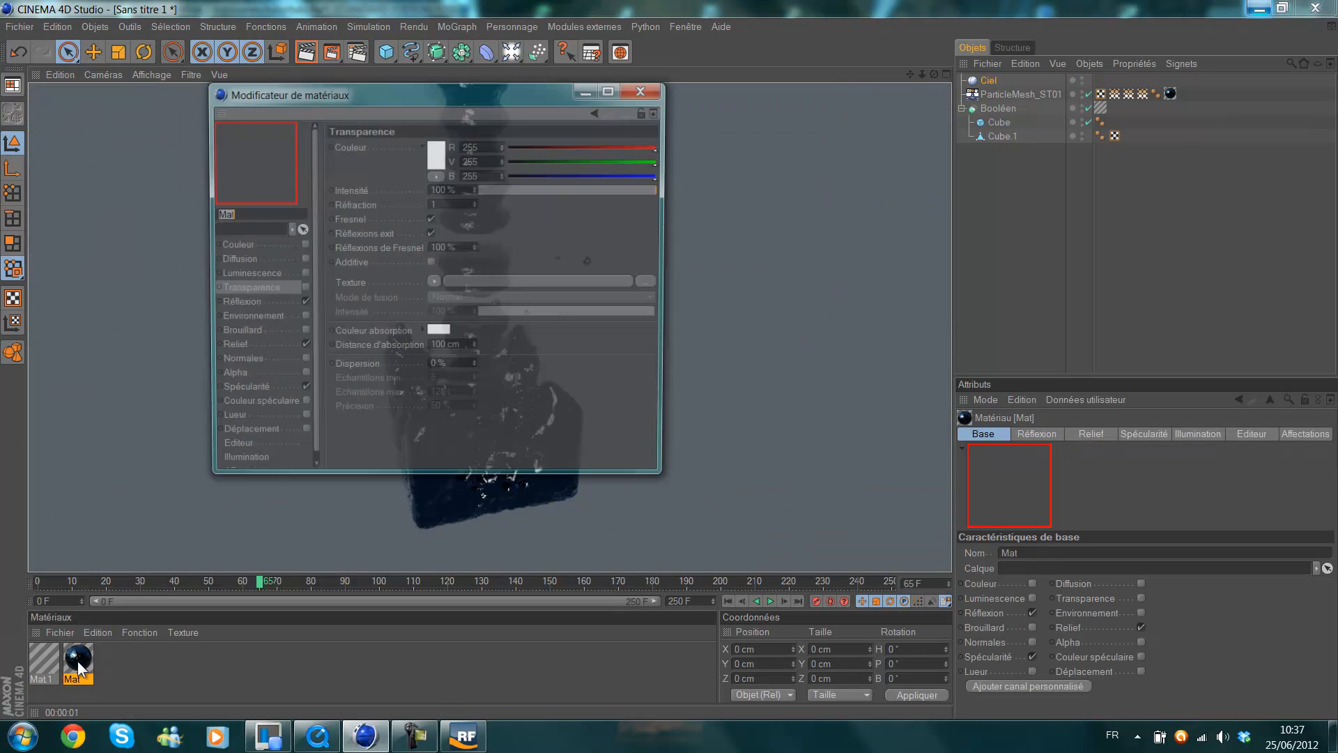
pyautogui.moveTo(445, 101); pyautogui.dragTo(612, 2)
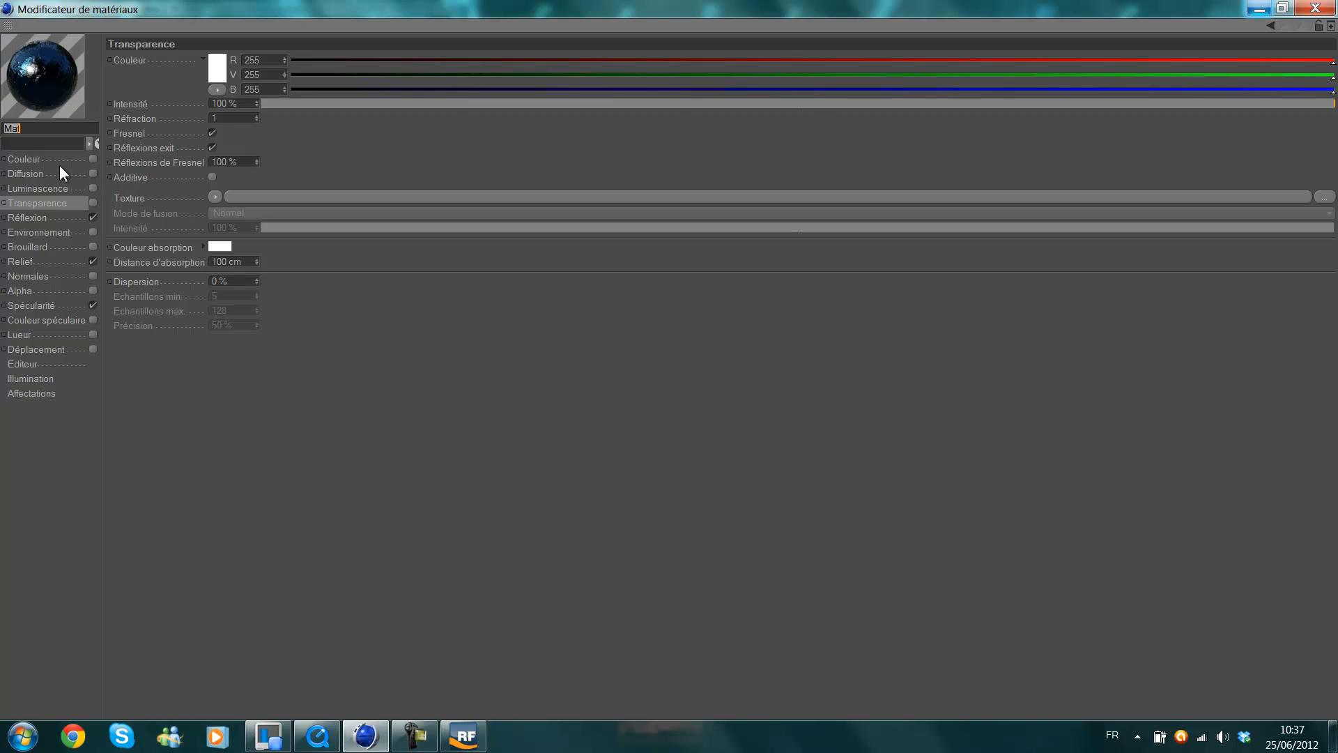
pyautogui.click(58, 218)
pyautogui.click(41, 263)
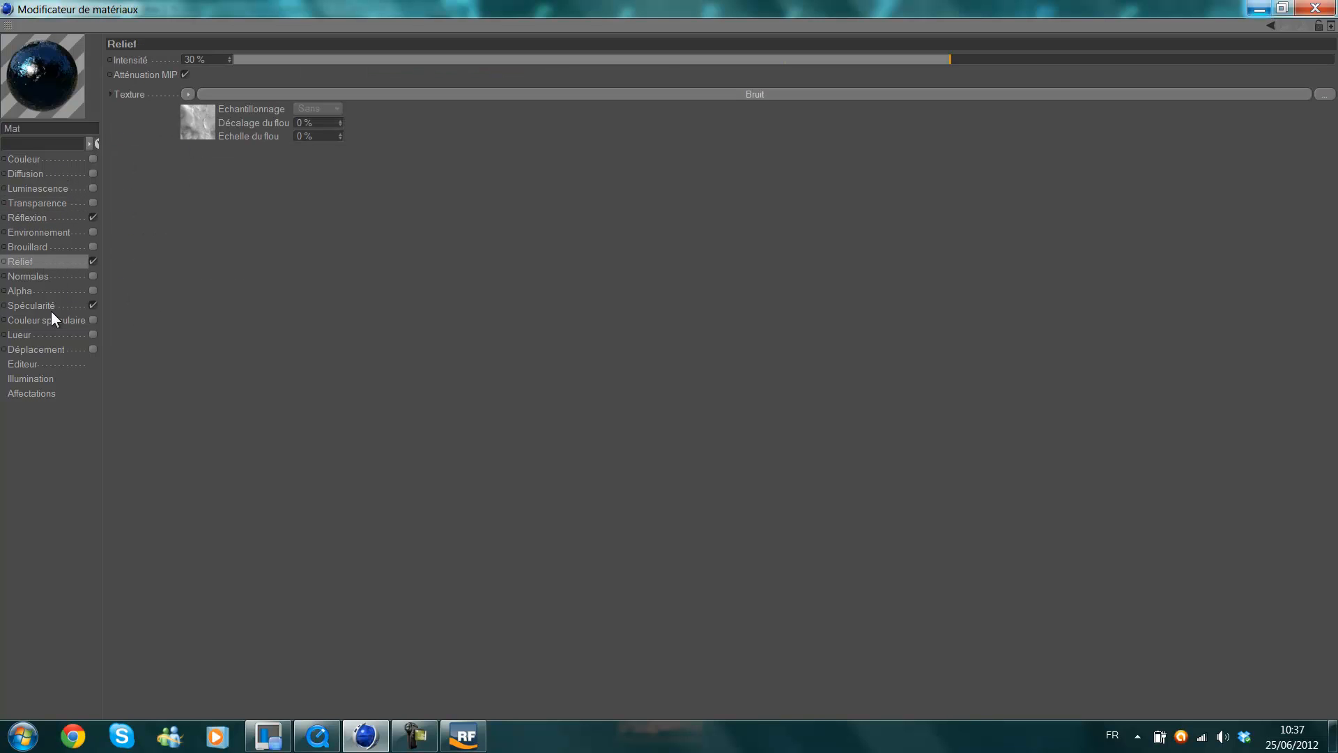
pyautogui.click(48, 306)
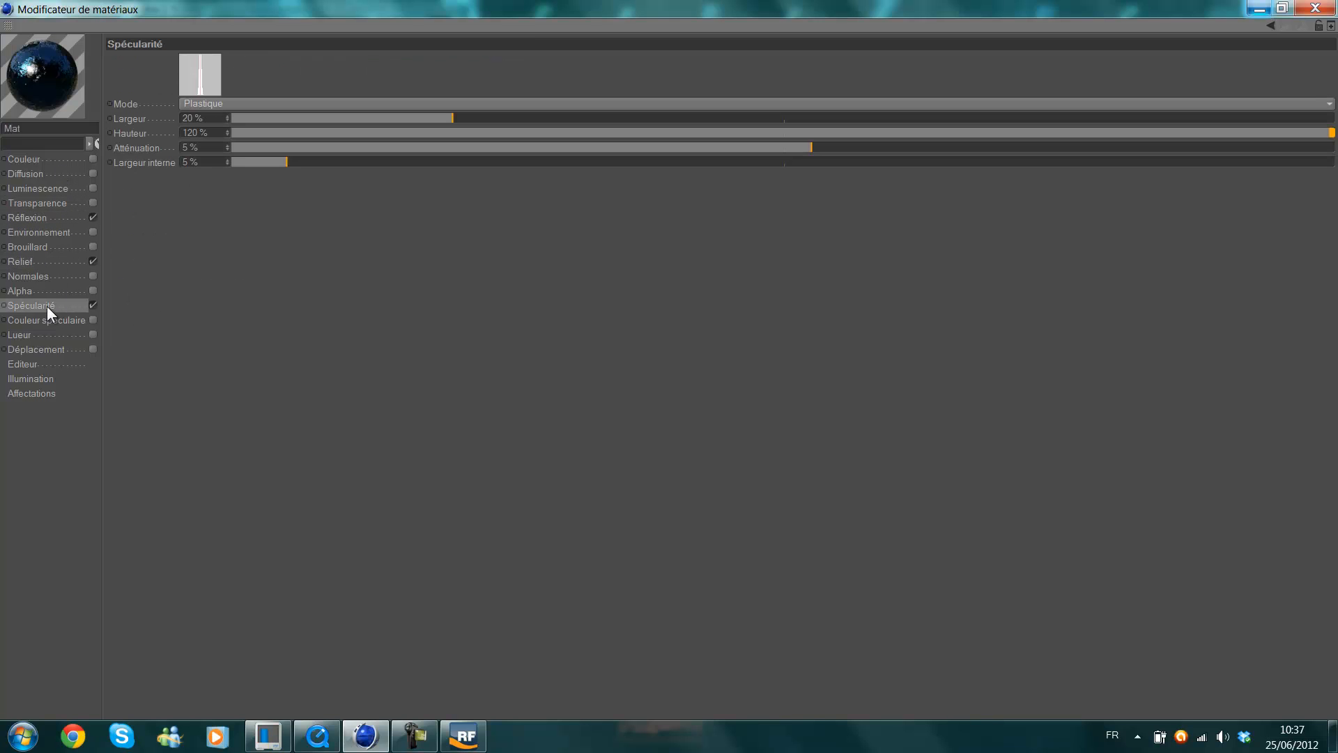
pyautogui.click(31, 219)
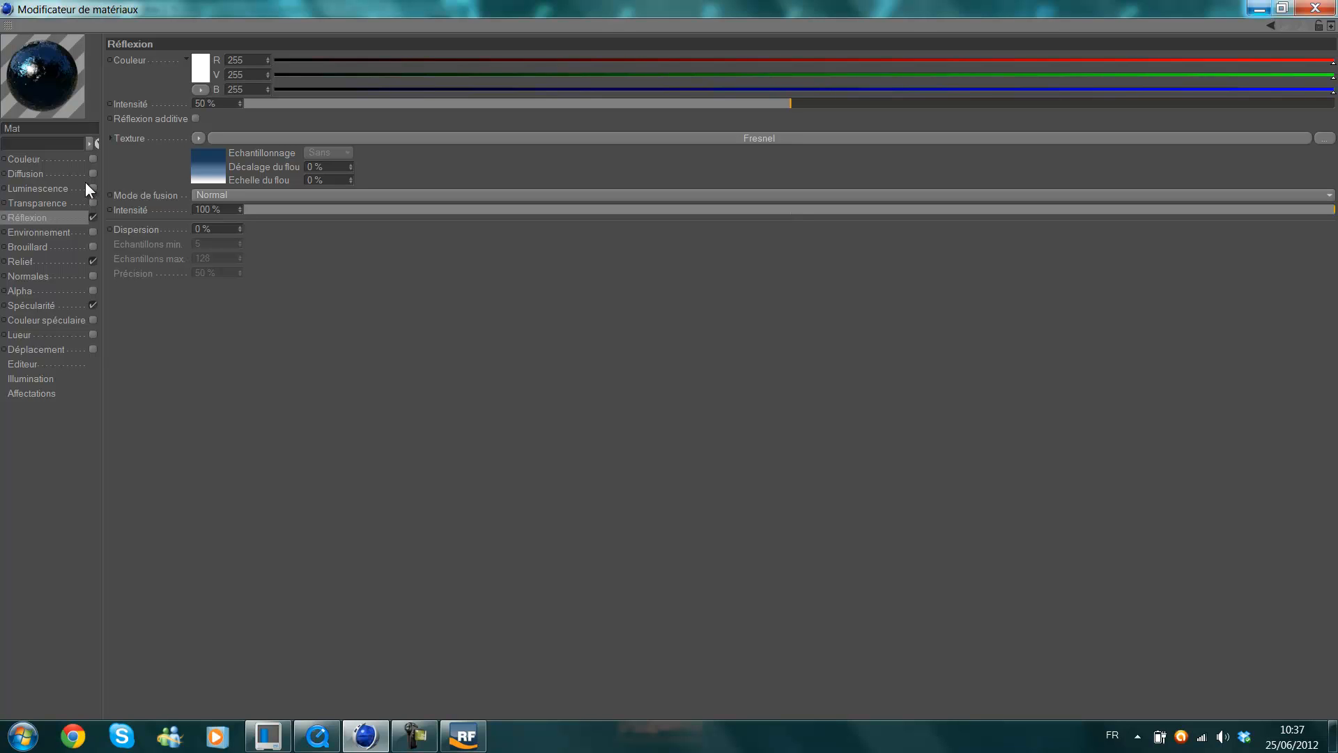
# Check the Réflexion channel's colour selector and open the gradient settings of its Fresnel texture.
pyautogui.click(202, 74)
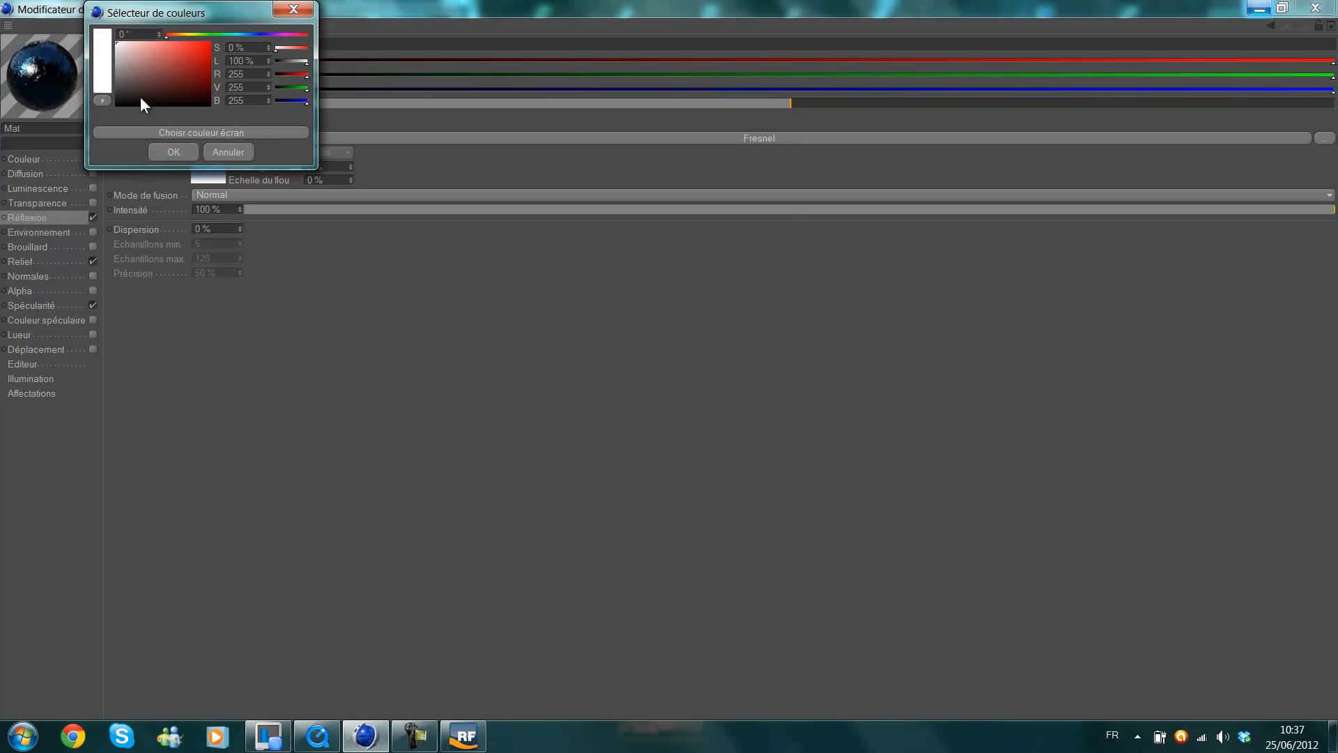
pyautogui.click(151, 149)
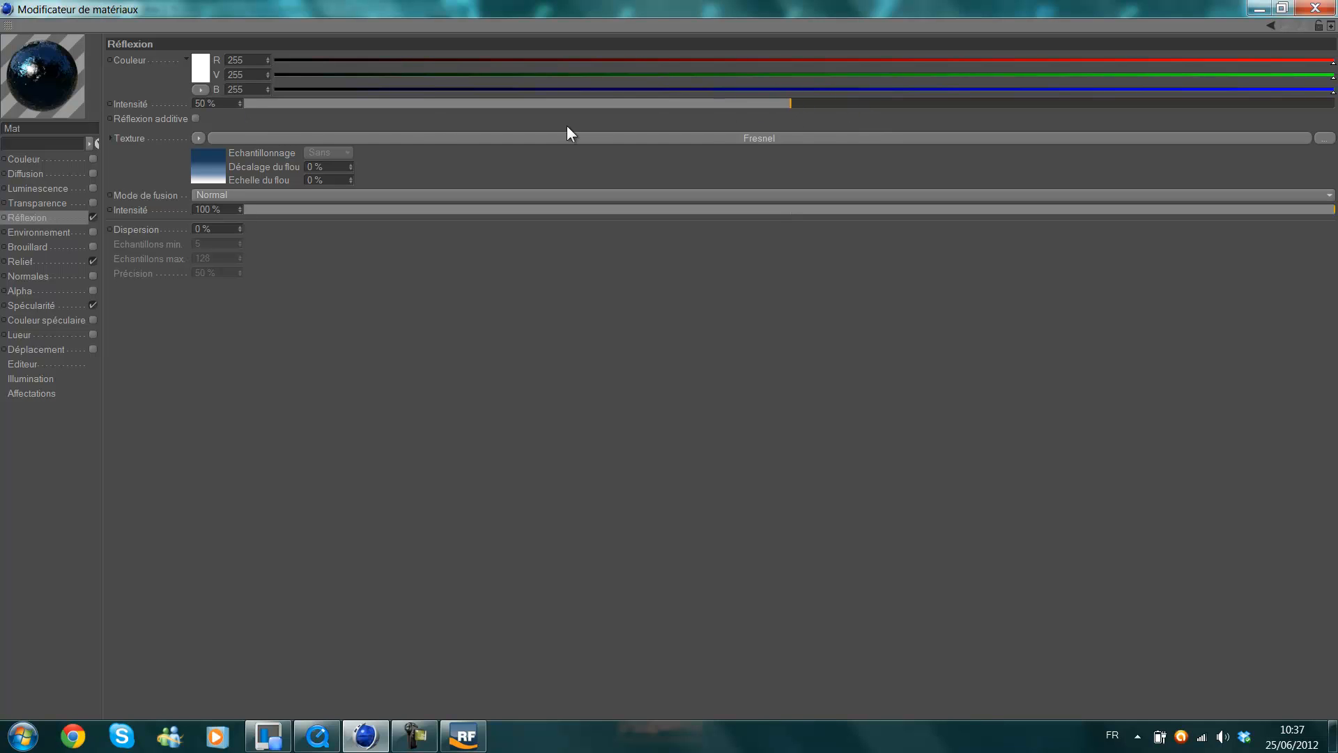
pyautogui.click(201, 140)
pyautogui.click(433, 324)
pyautogui.click(206, 169)
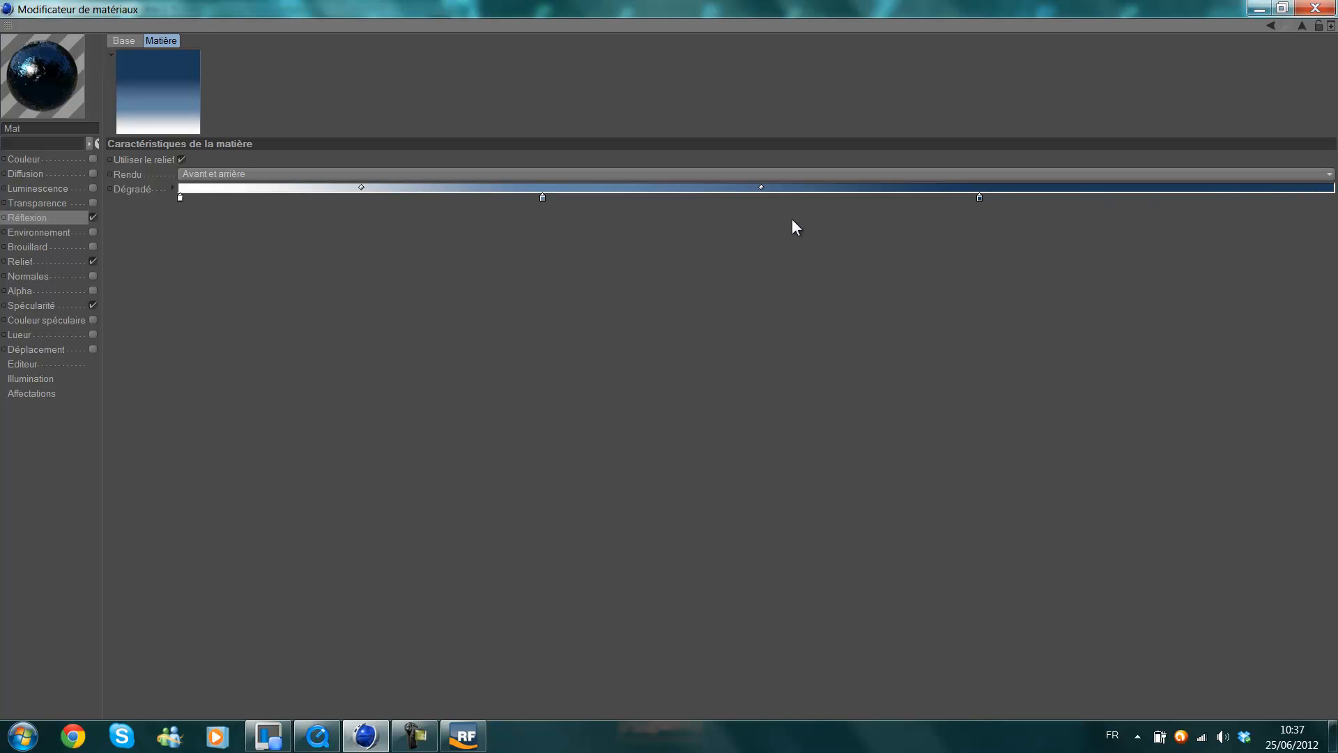
# Examine the Bruit texture settings of the Relief channel and the mode choices of the Spécularité channel.
pyautogui.click(1301, 25)
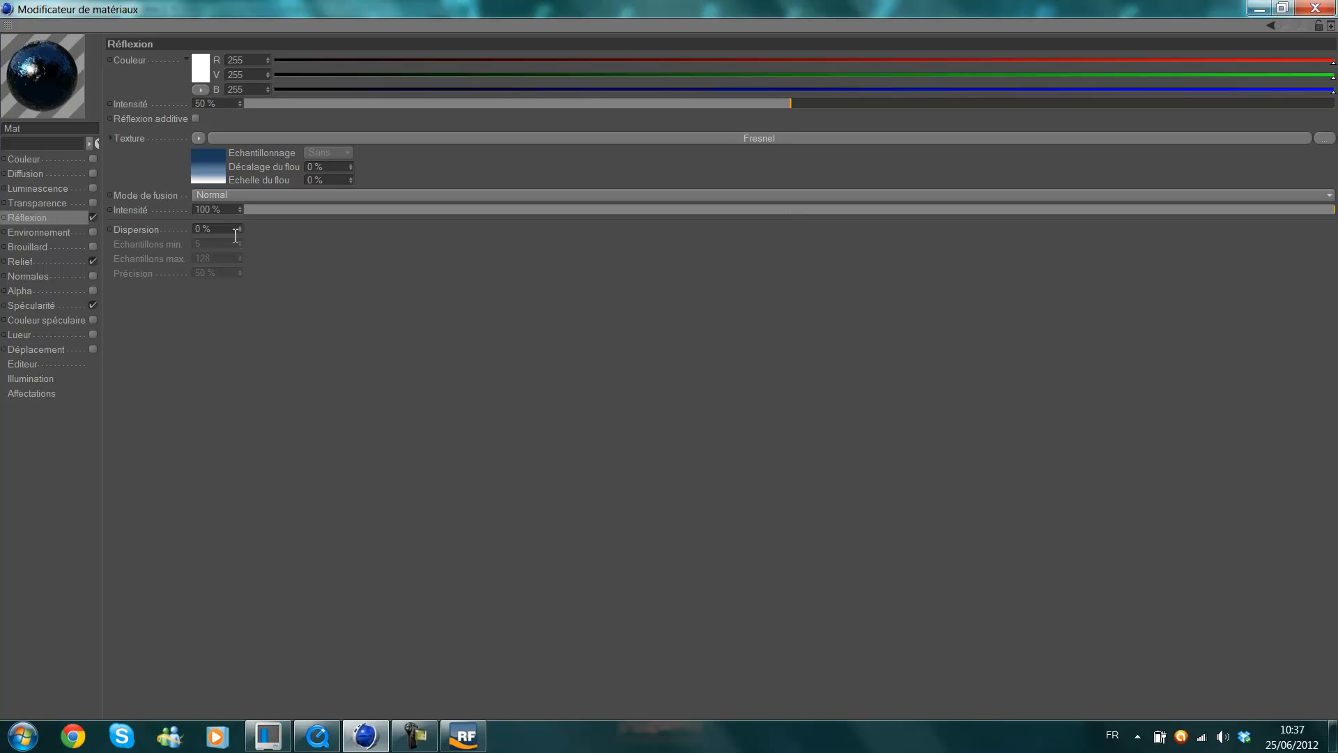
pyautogui.click(44, 260)
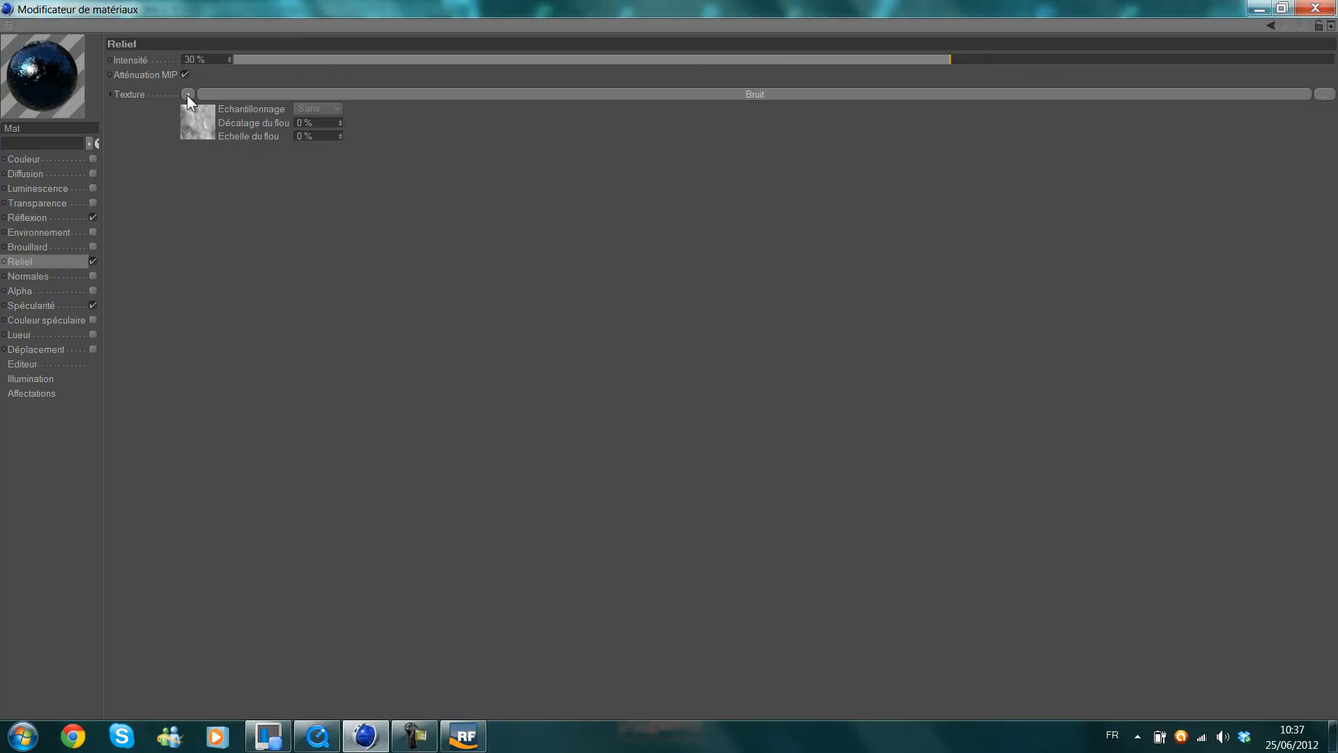
pyautogui.click(195, 125)
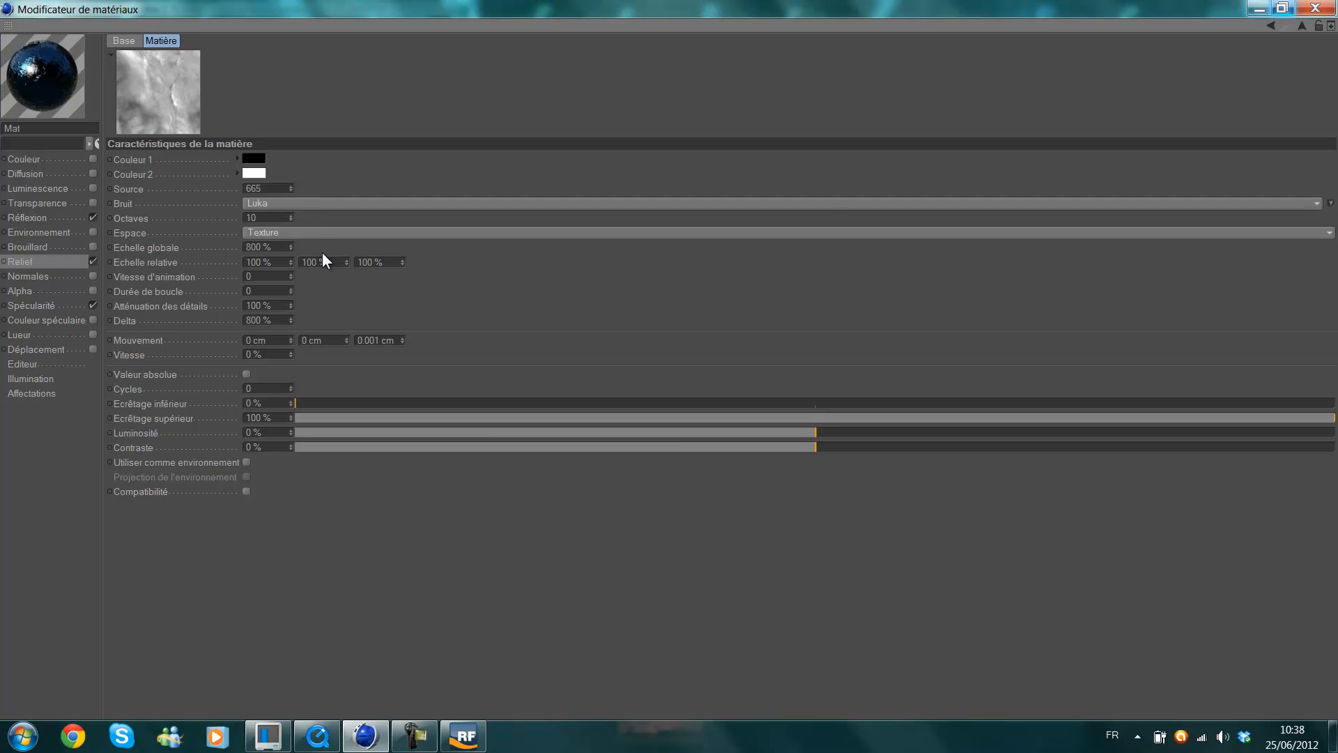
pyautogui.doubleClick(265, 320)
pyautogui.moveTo(287, 249); pyautogui.dragTo(329, 260)
pyautogui.click(58, 305)
pyautogui.click(211, 103)
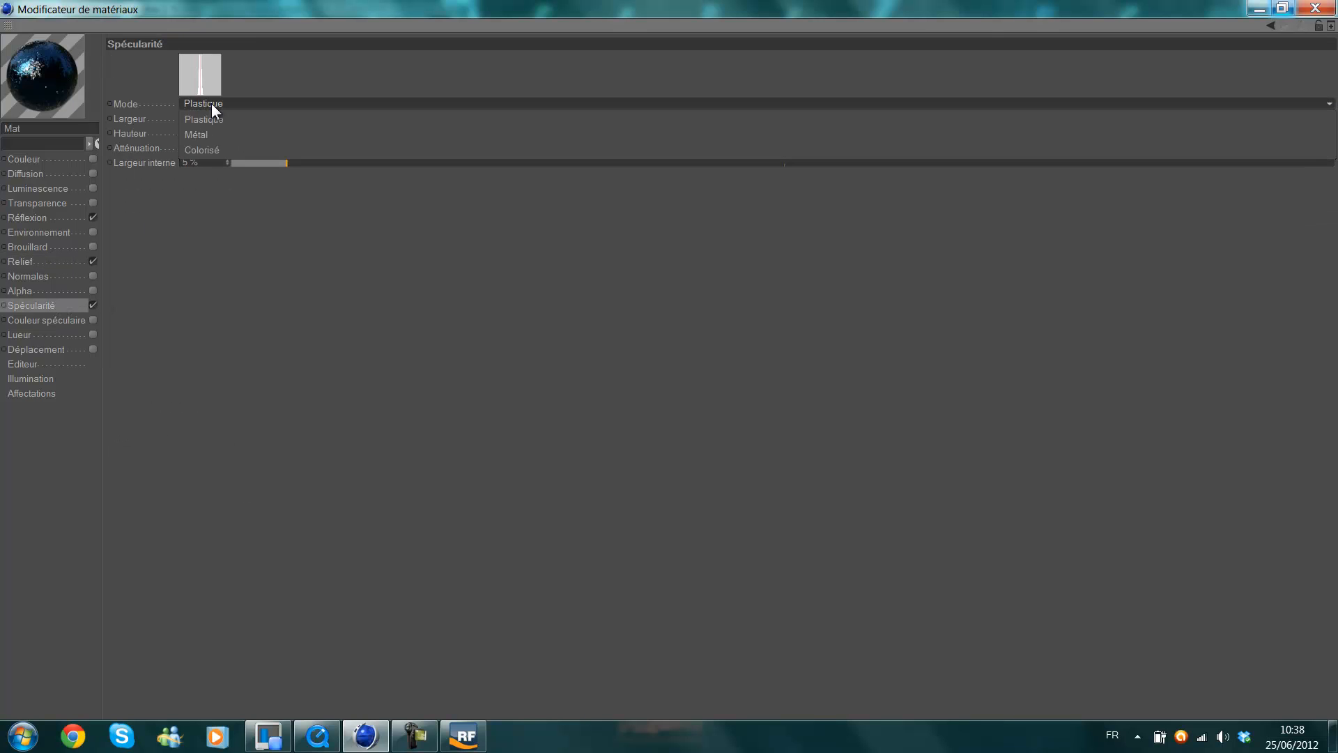
pyautogui.click(212, 103)
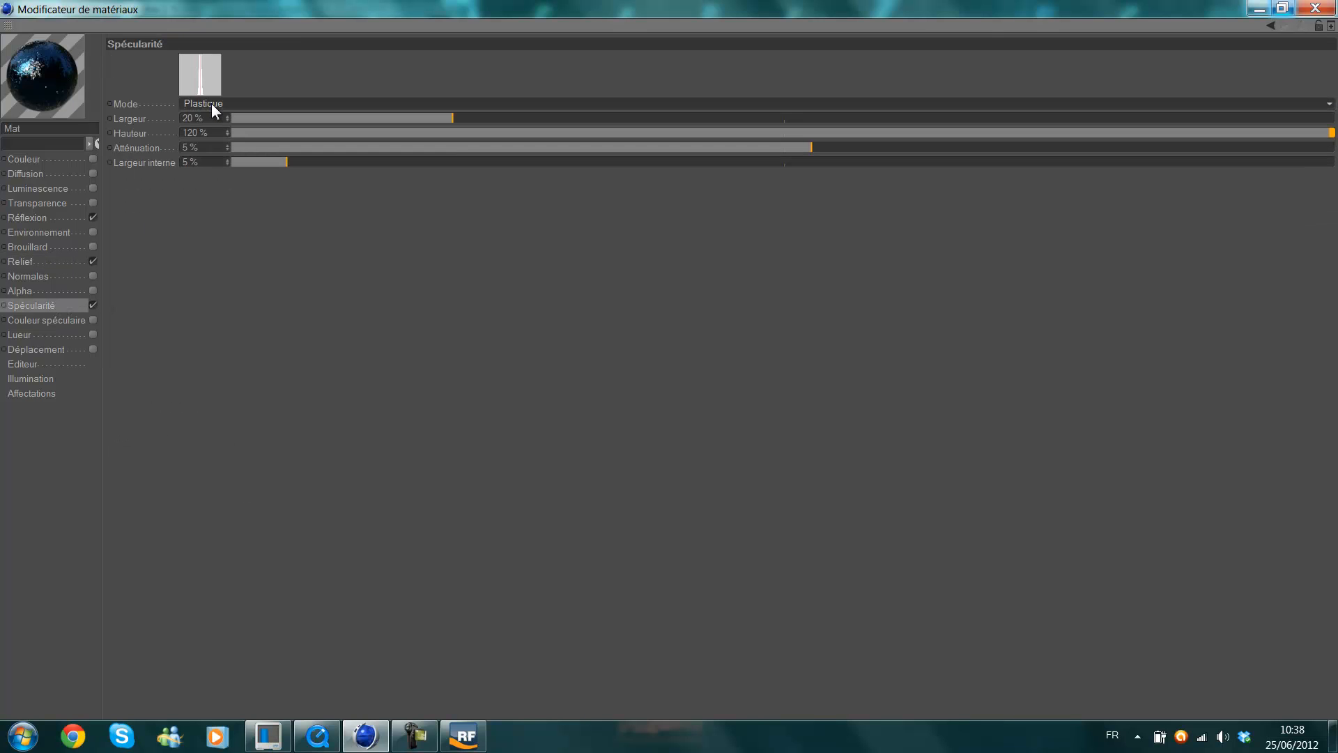
pyautogui.click(212, 147)
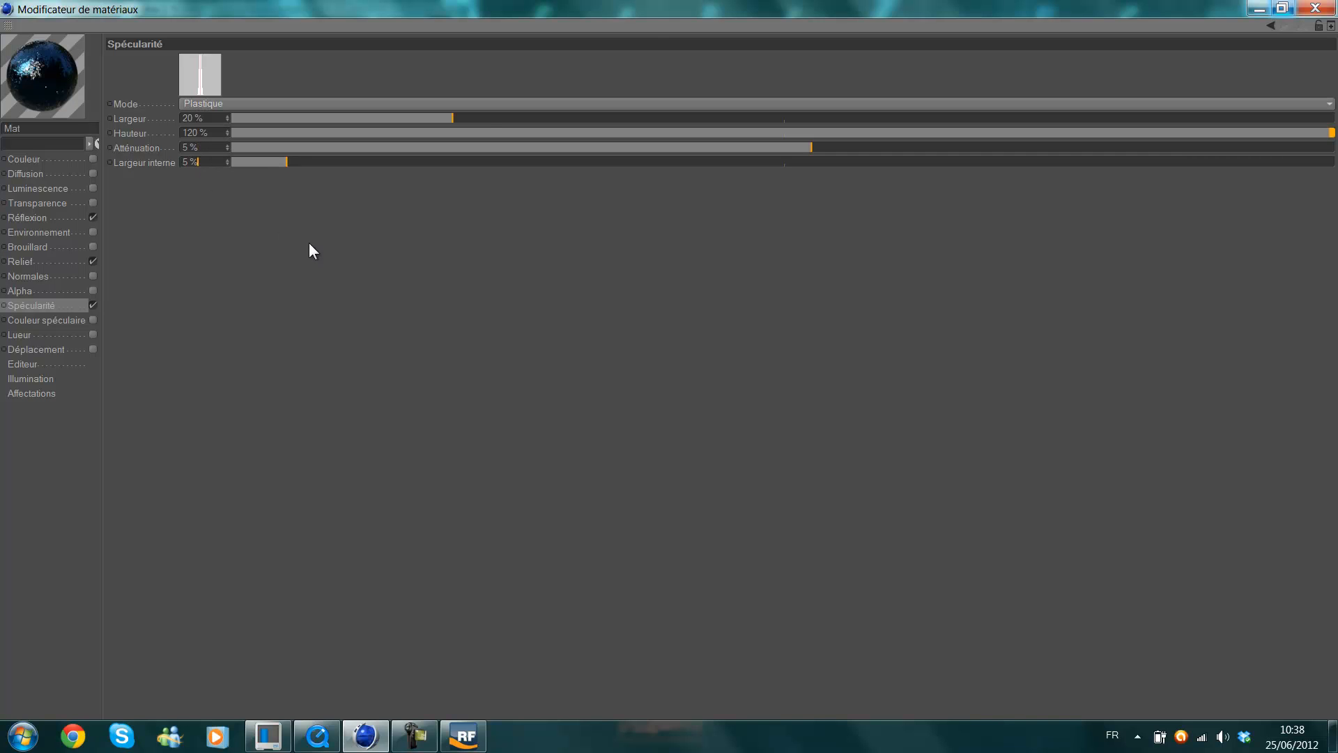
# Try a wider Largeur interne for the specular highlight, restore it to 5 %, and try the Brouillard channel on the Mat material.
pyautogui.moveTo(300, 163); pyautogui.dragTo(365, 162)
pyautogui.moveTo(206, 164); pyautogui.dragTo(109, 170)
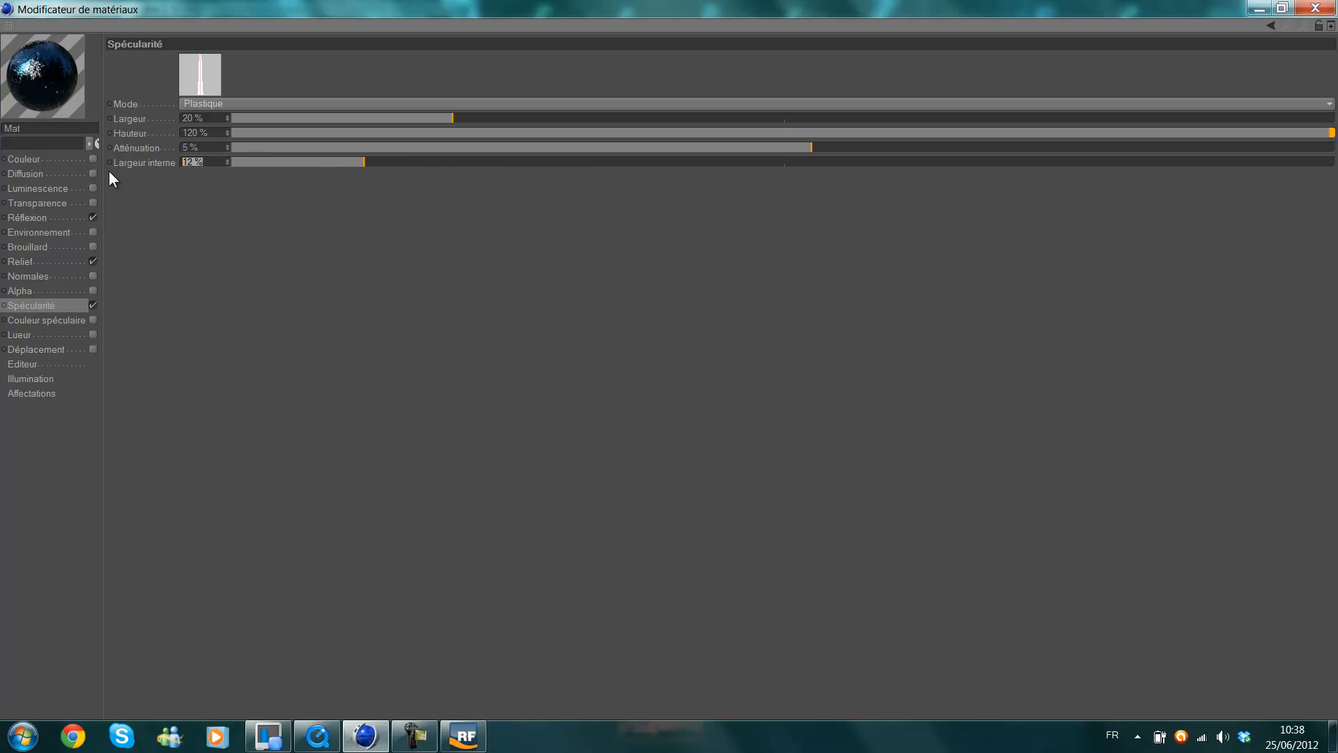
pyautogui.write('5')
pyautogui.press('Return')
pyautogui.click(35, 247)
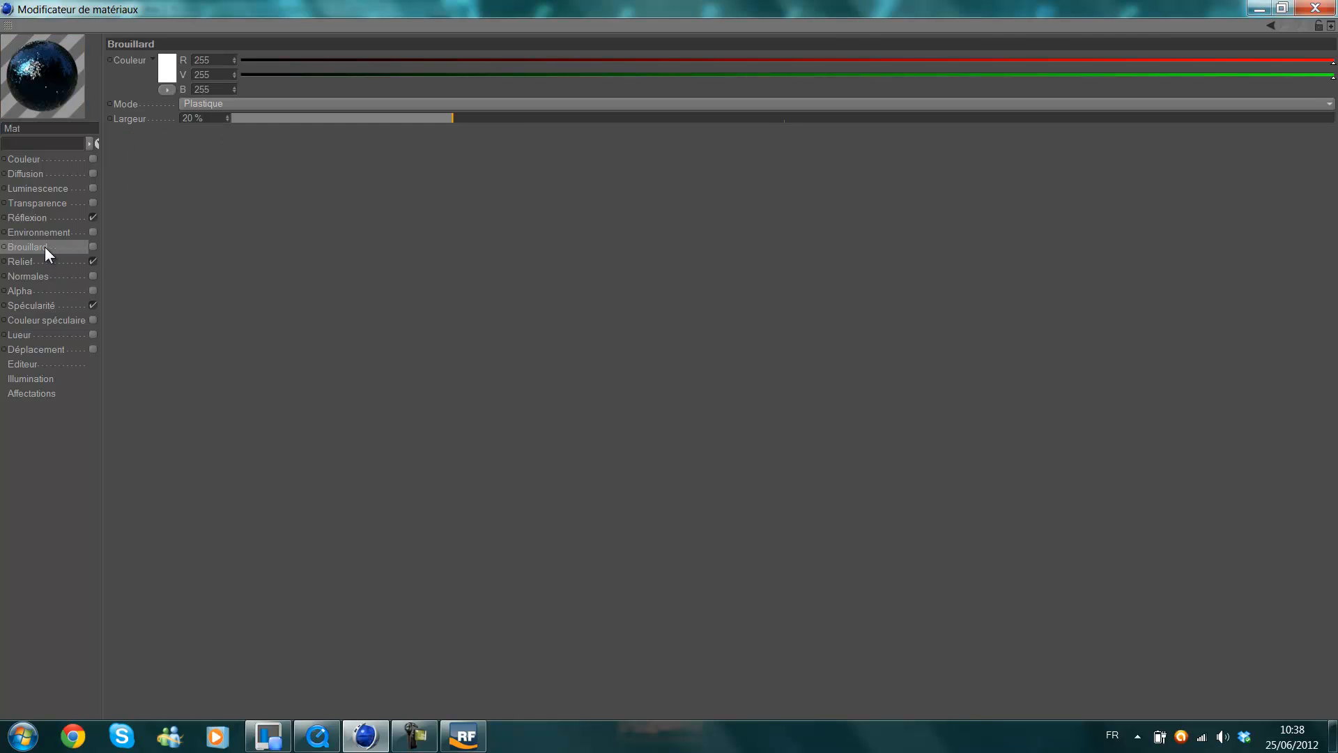
pyautogui.click(92, 246)
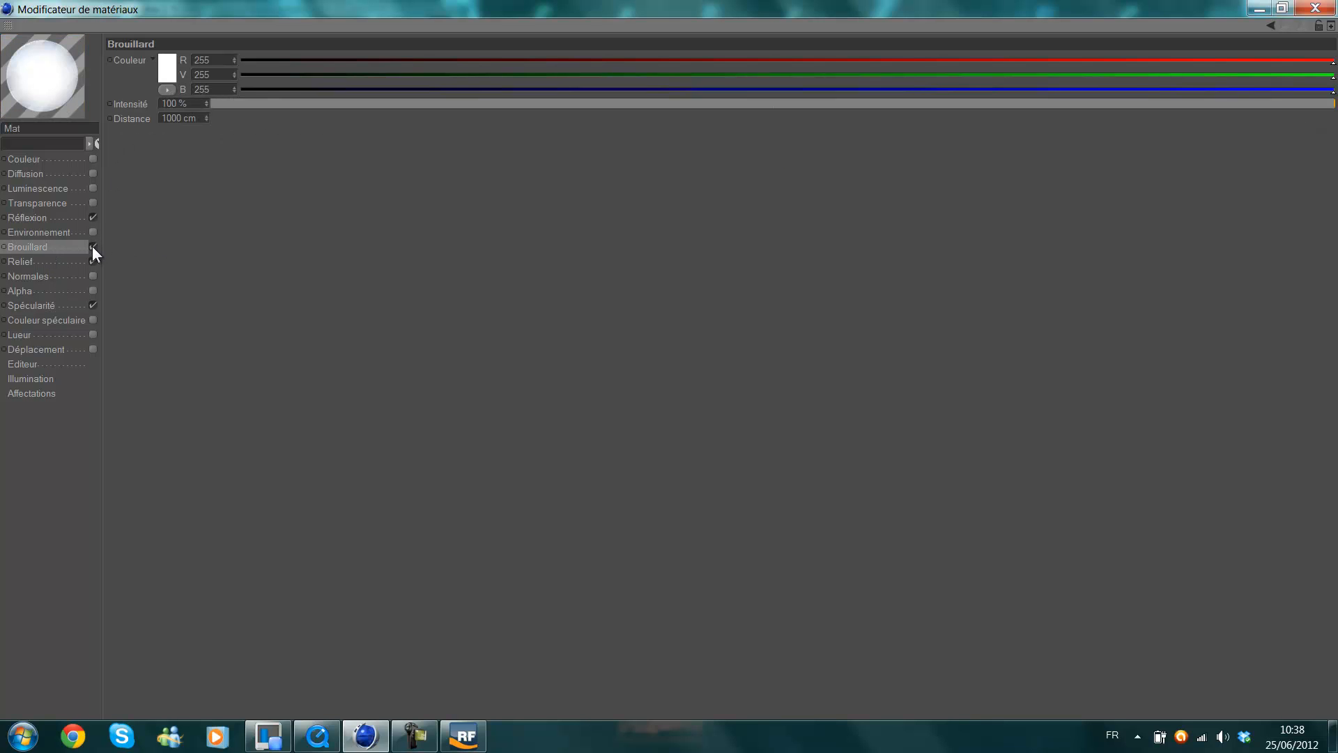
# Close the material editor and preview-render the fluid in the perspective view.
pyautogui.click(1315, 8)
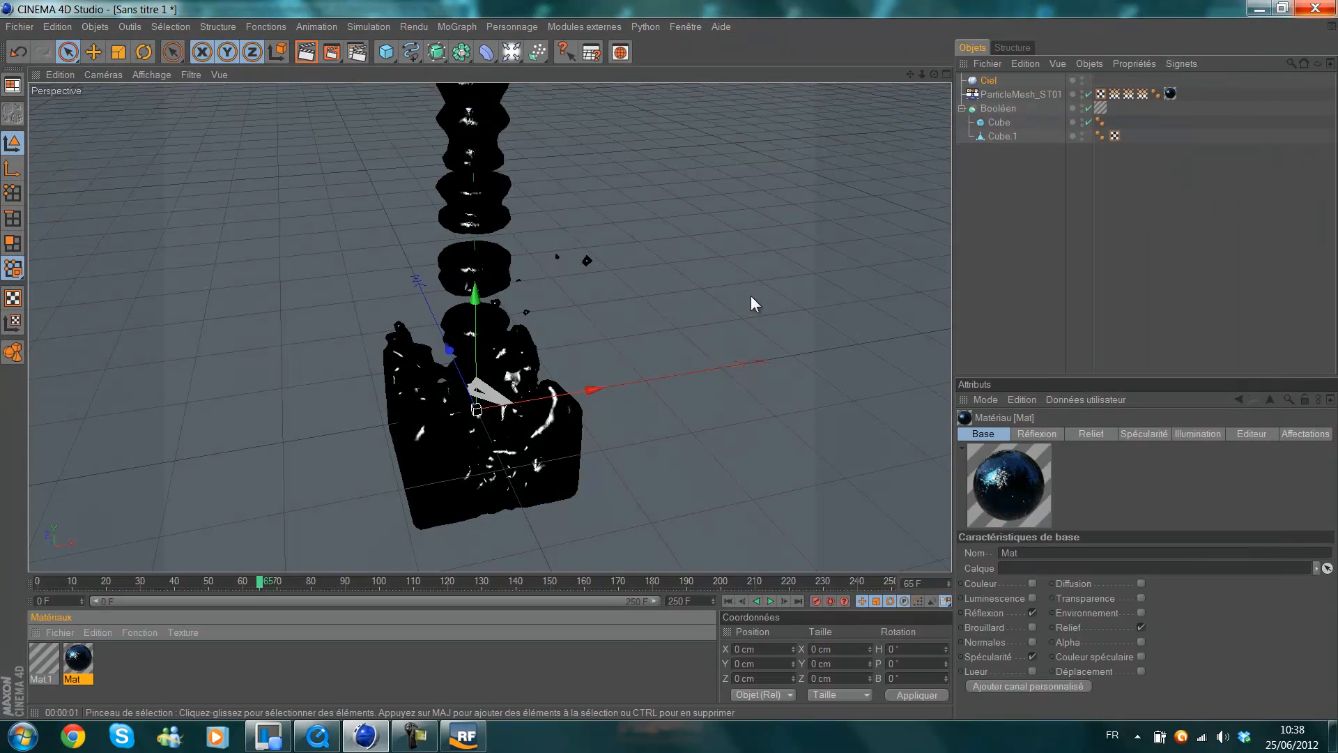
pyautogui.click(309, 56)
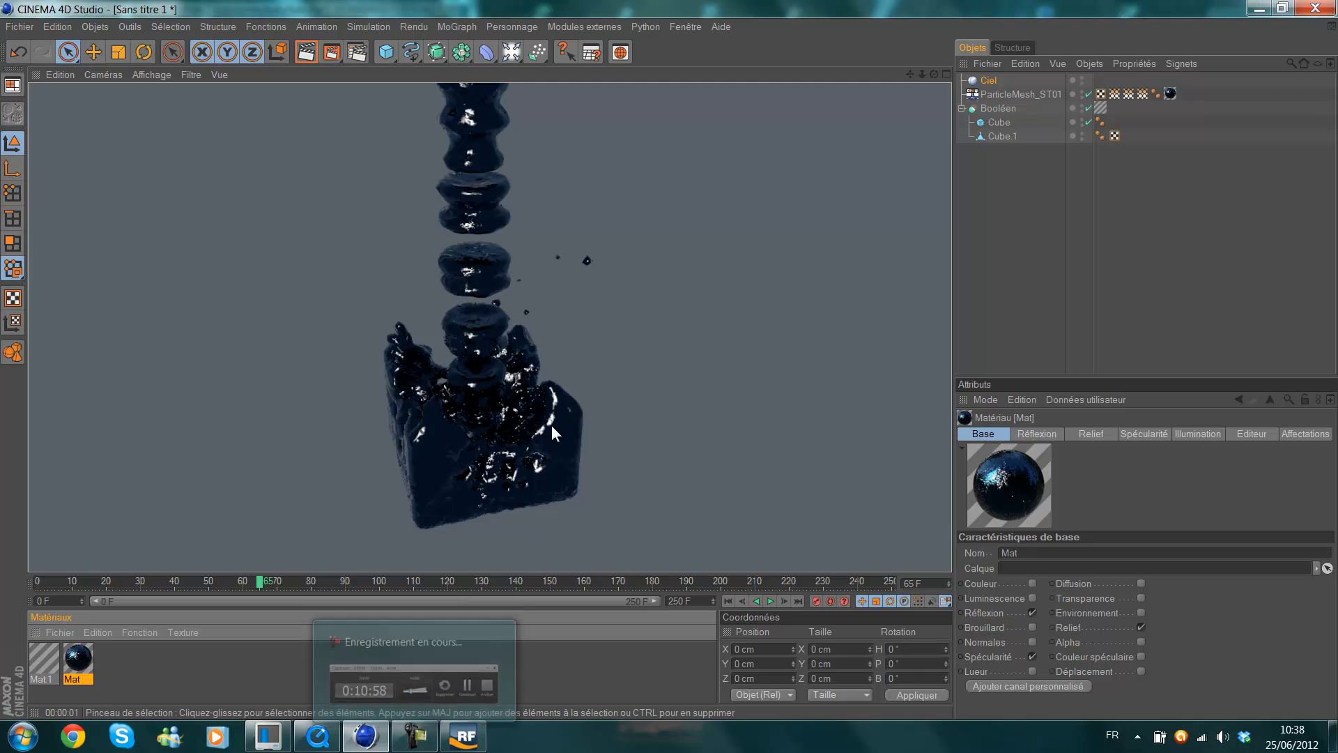
pyautogui.click(694, 292)
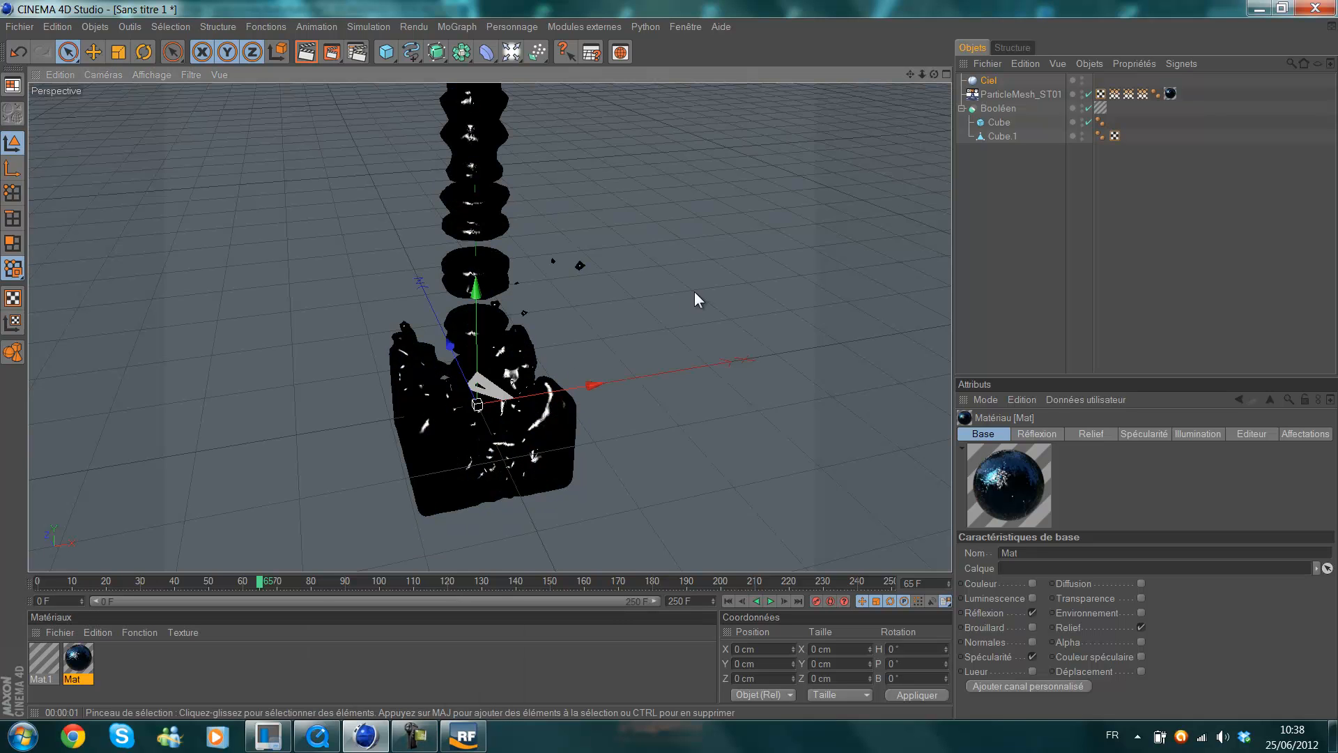
# Try adding a Caméra object to the scene and undo it.
pyautogui.click(511, 51)
pyautogui.click(588, 138)
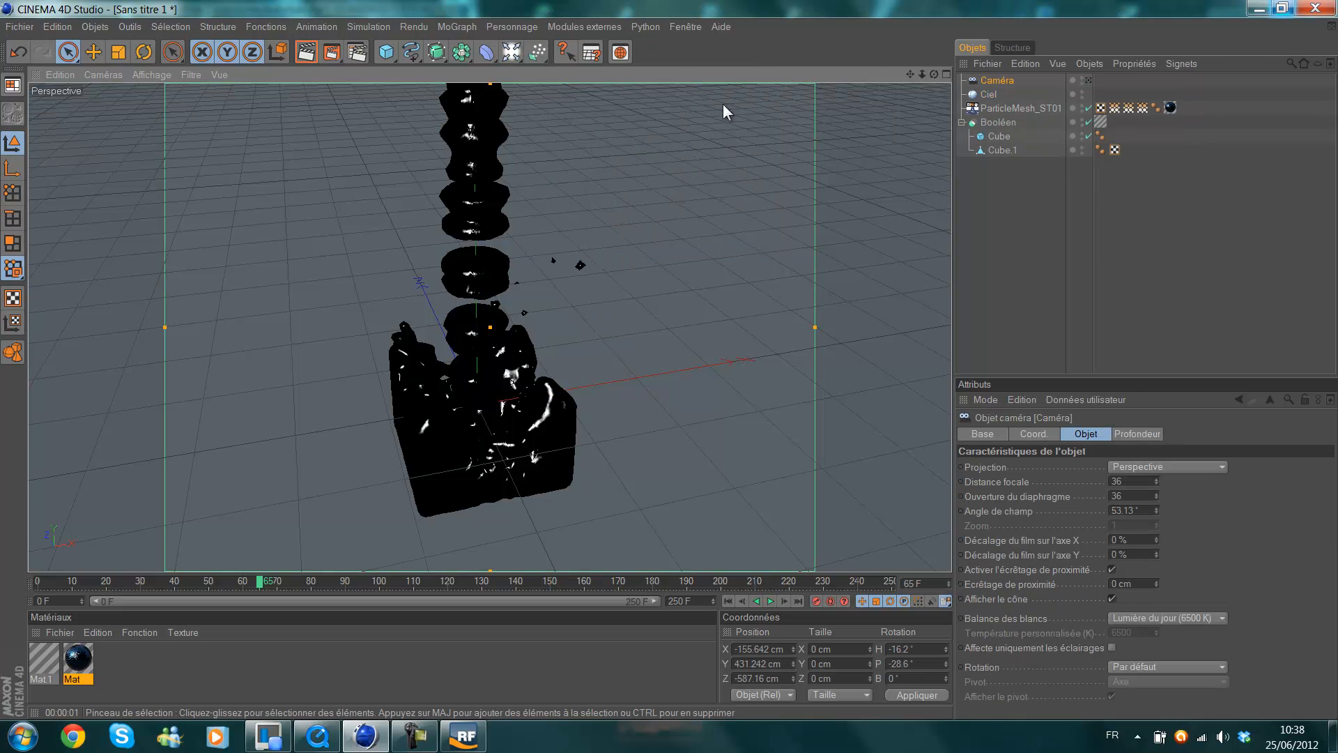
pyautogui.hotkey('ctrl', 'z')
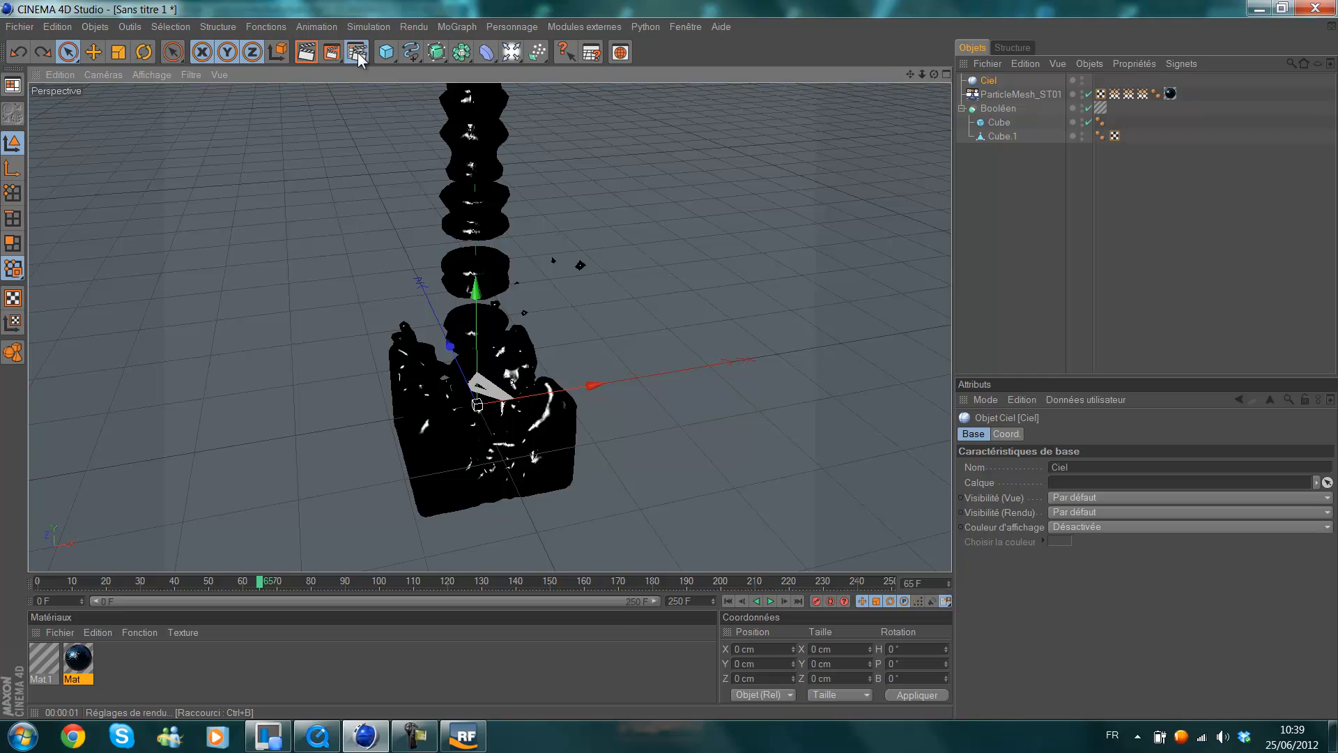
# In the render settings, set the output size to 1920 x 1080 pixels and the frame range to Toutes les images.
pyautogui.click(358, 52)
pyautogui.moveTo(407, 7); pyautogui.dragTo(528, 6)
pyautogui.doubleClick(529, 5)
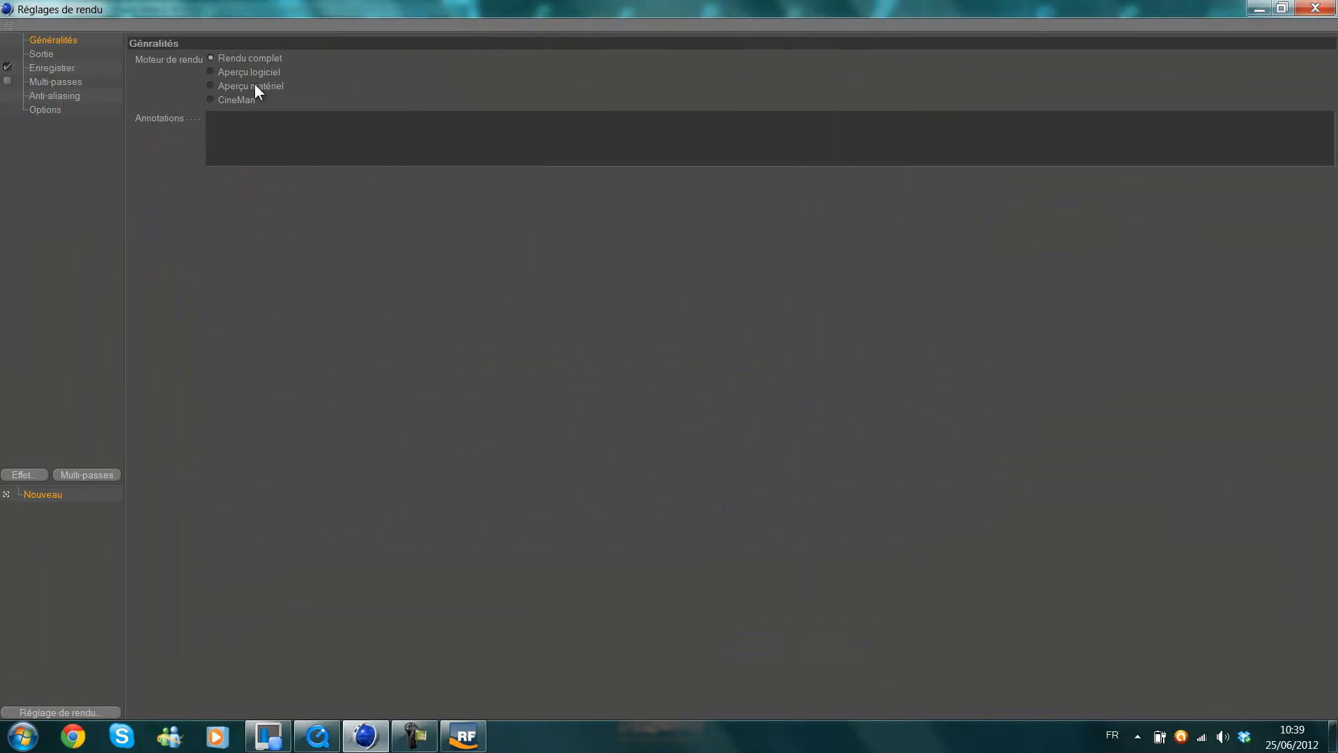
pyautogui.click(40, 54)
pyautogui.doubleClick(303, 74)
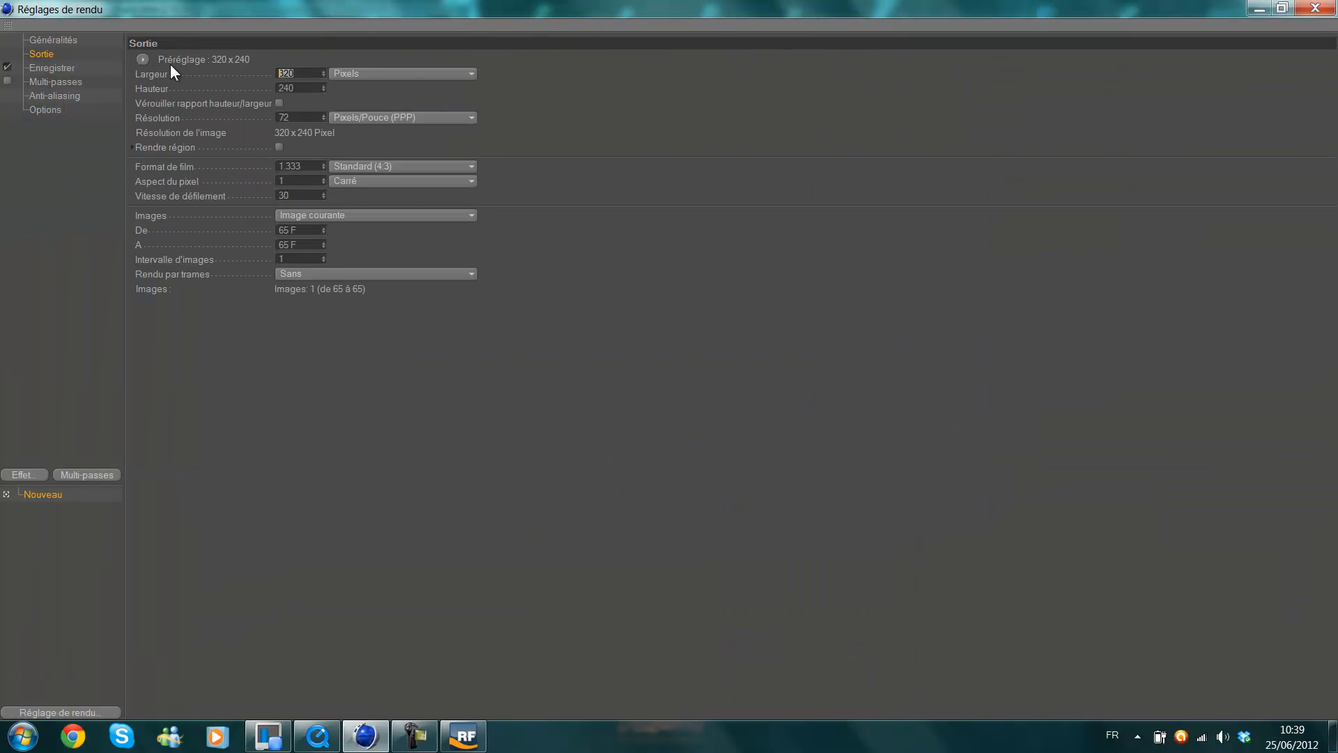
pyautogui.write('1920')
pyautogui.press('Return')
pyautogui.press('Tab')
pyautogui.write('1080')
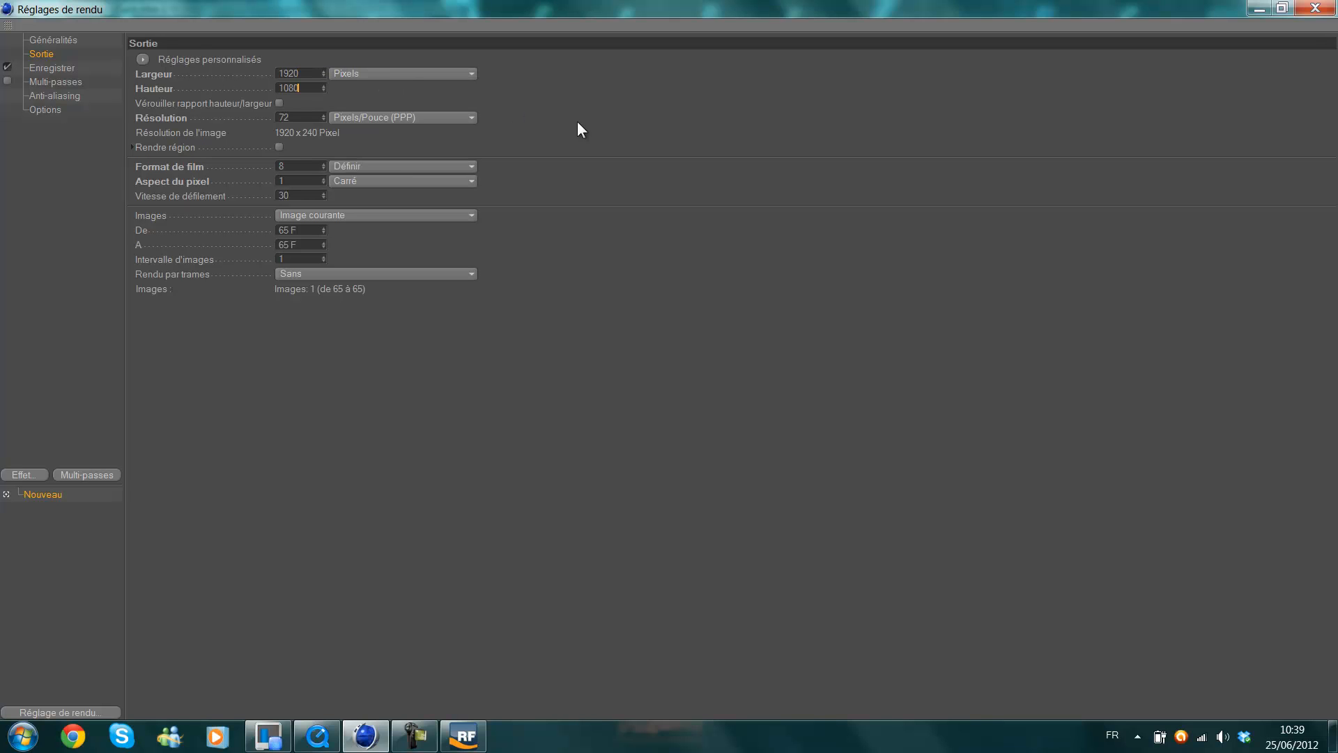
pyautogui.press('Return')
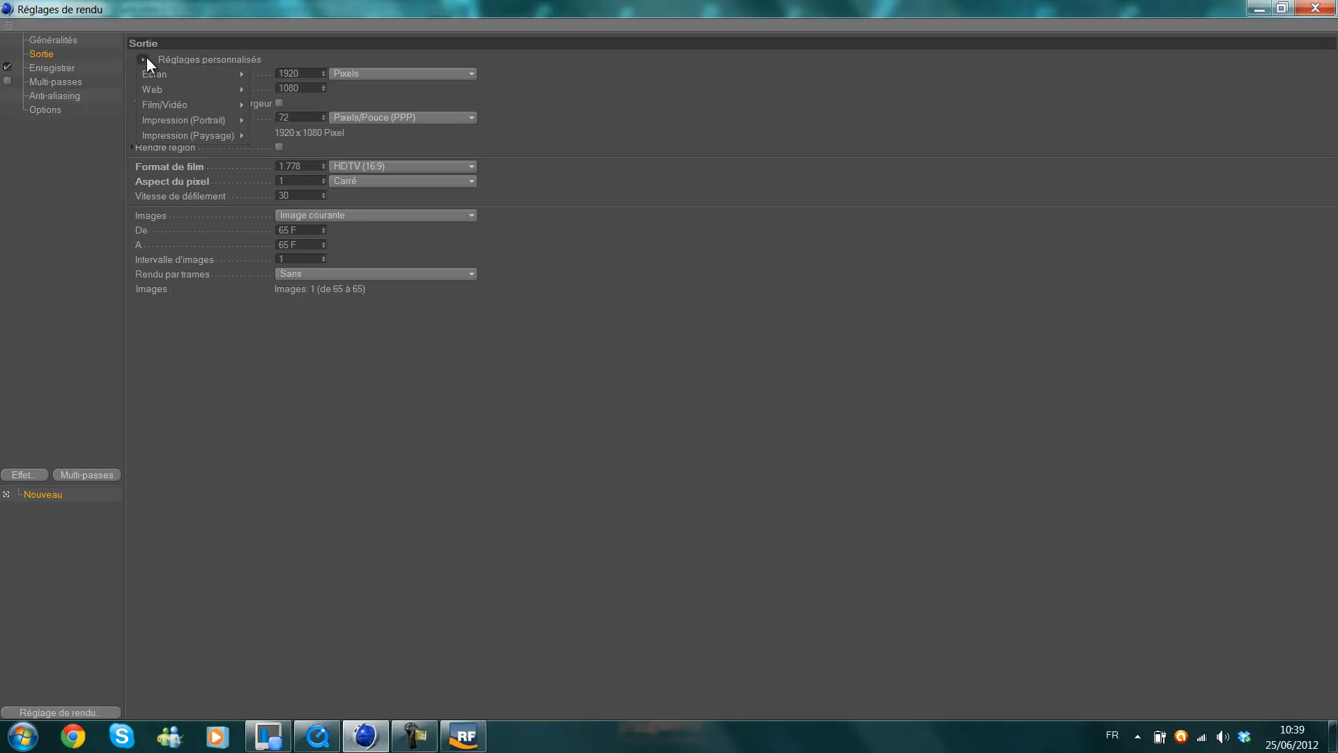
pyautogui.click(333, 216)
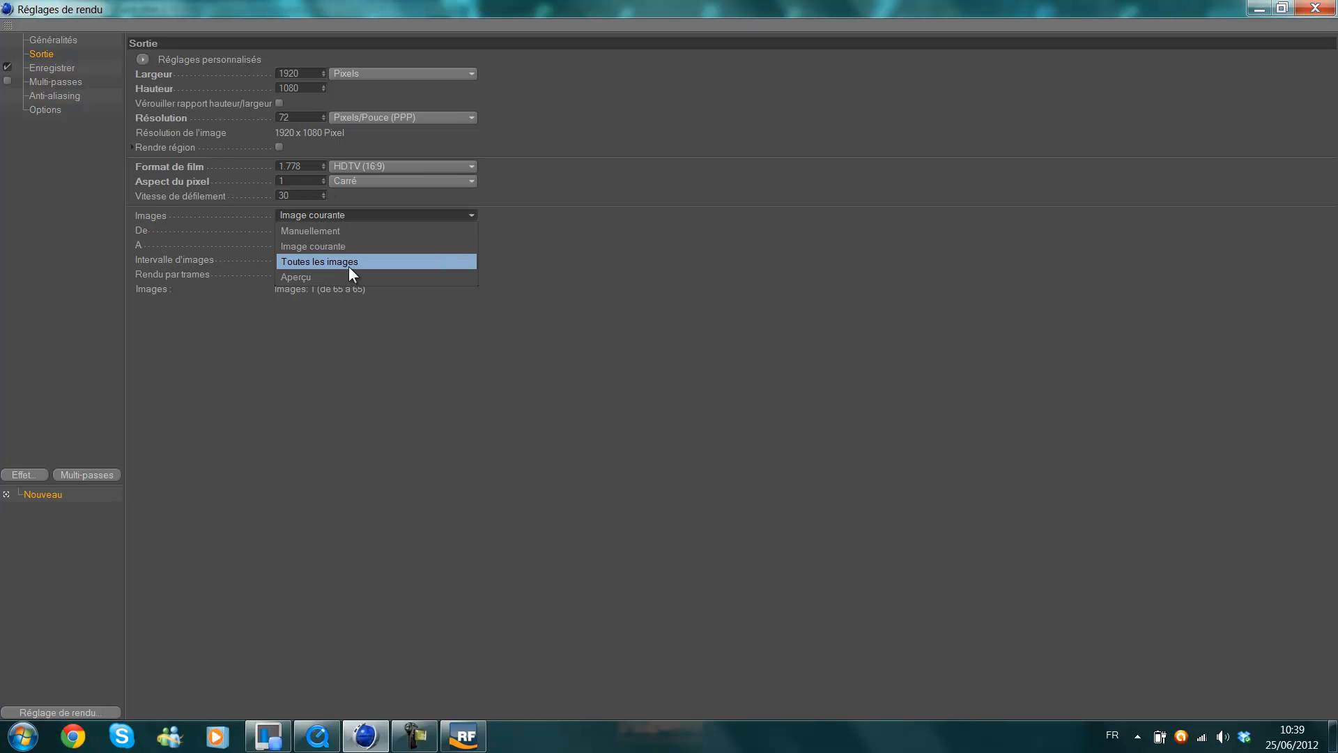
pyautogui.click(446, 261)
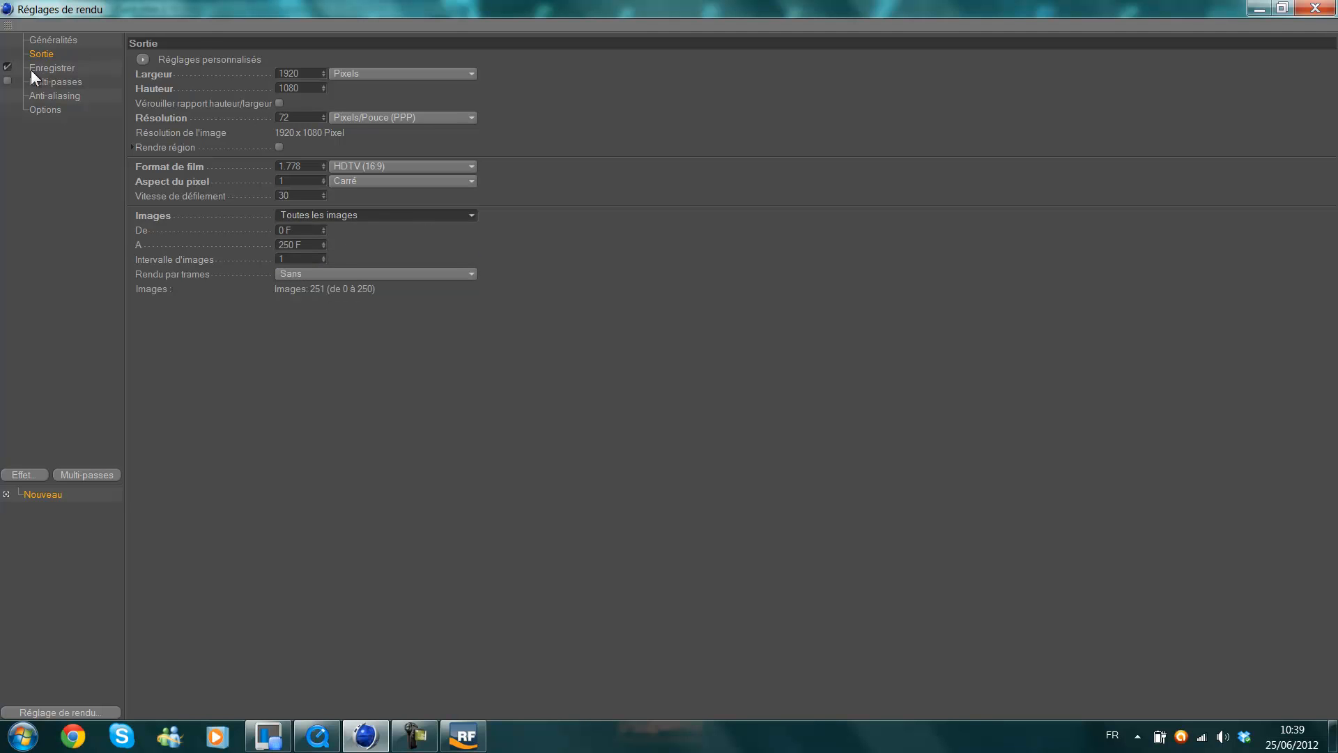
# Enable the alpha channel for the saved render and choose Film QuickTime as its format.
pyautogui.click(34, 68)
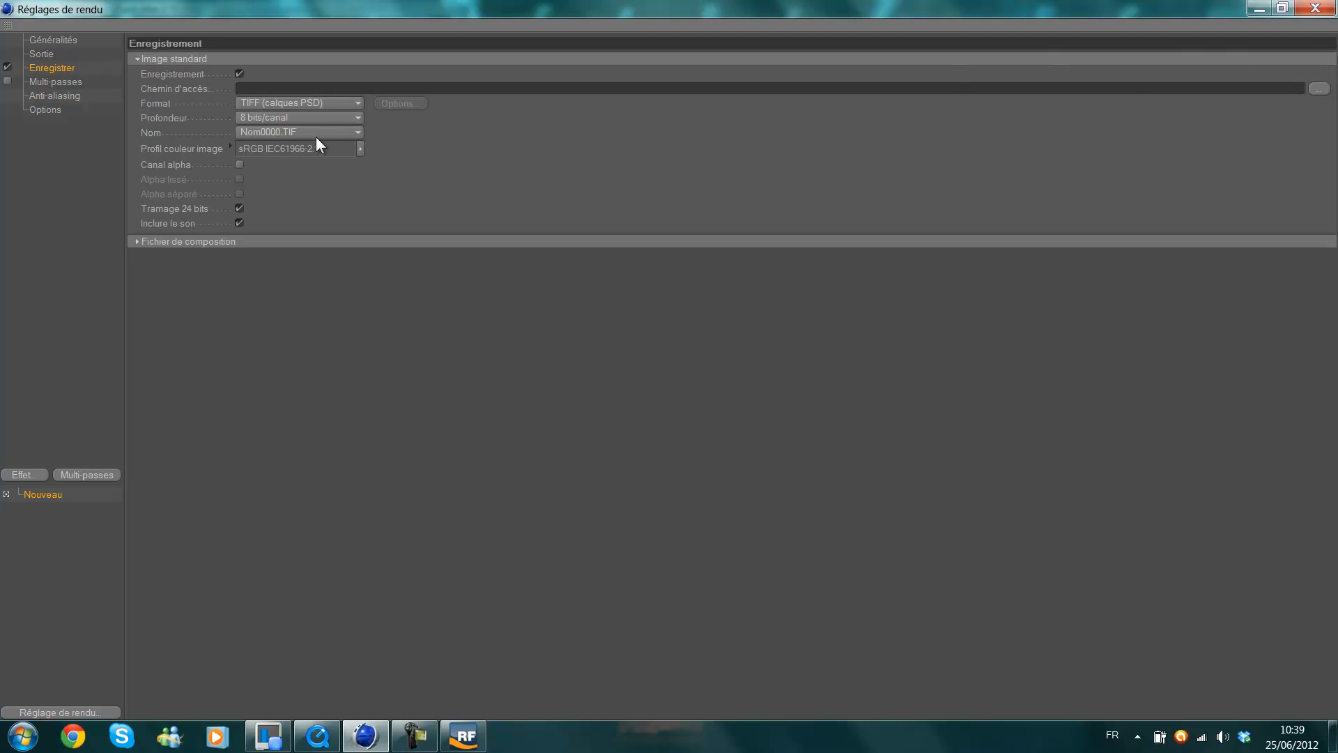
pyautogui.click(239, 165)
pyautogui.click(271, 104)
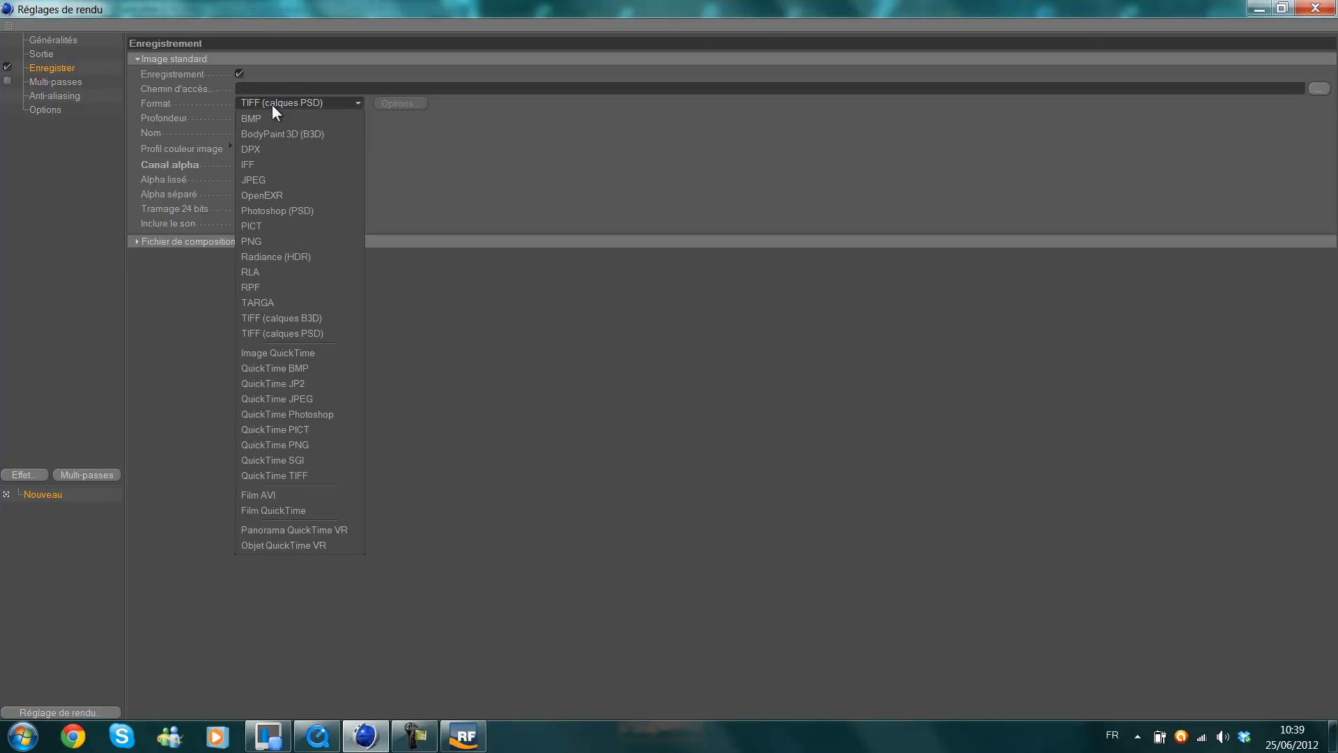
pyautogui.click(294, 515)
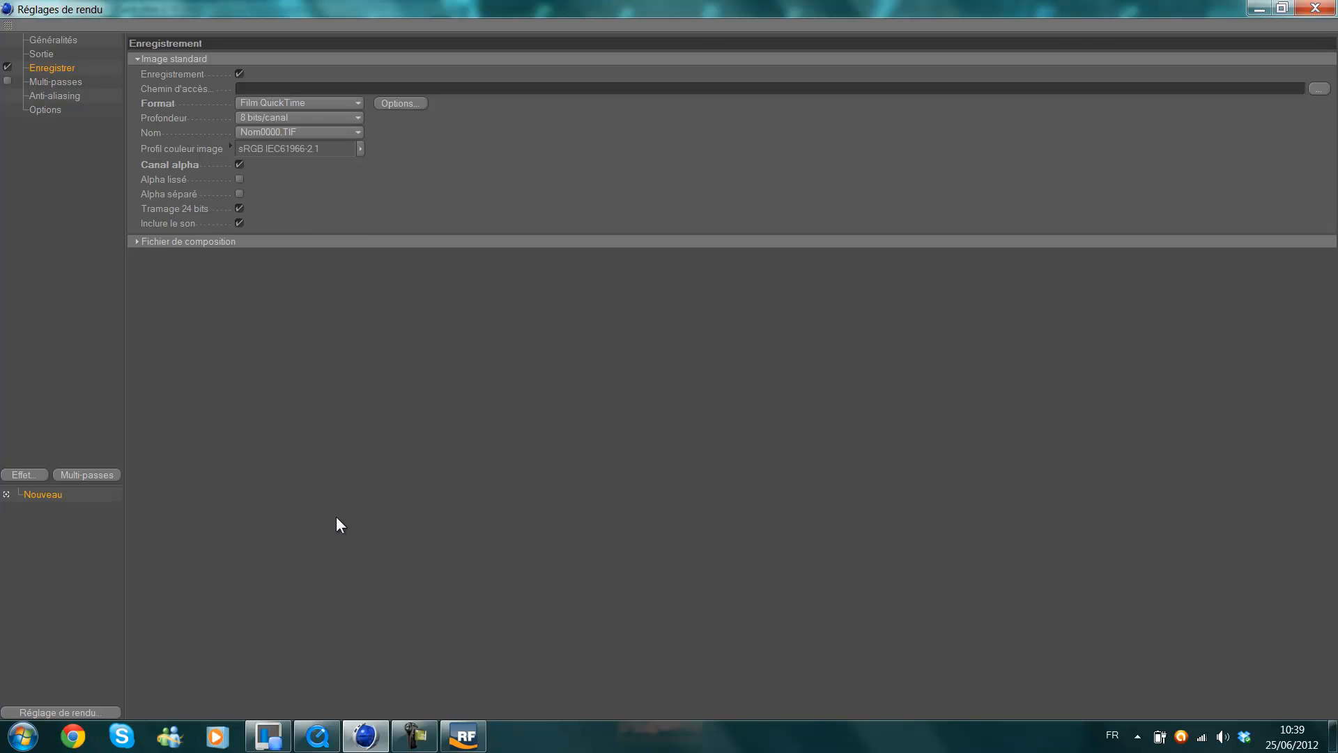
# Set anti-aliasing to Au mieux with the Animation filter and a minimum level of 2x2.
pyautogui.click(61, 83)
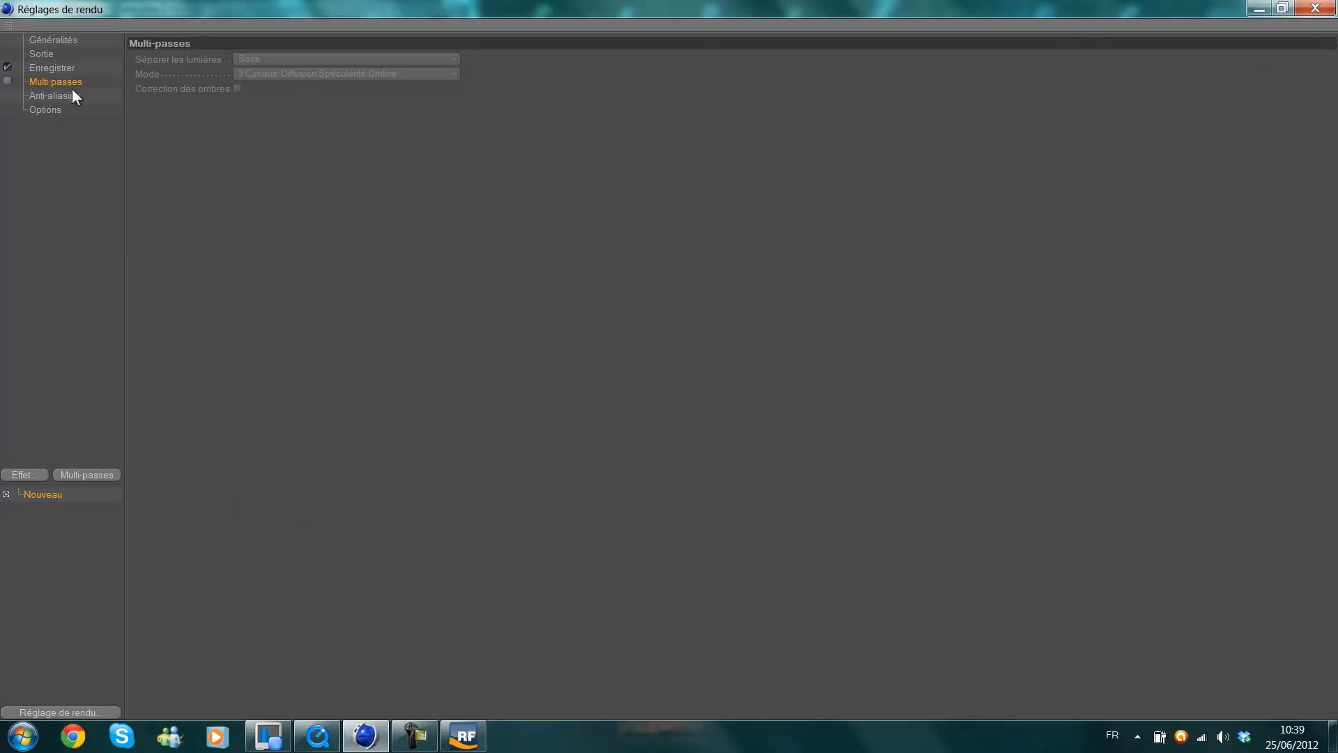
pyautogui.click(73, 95)
pyautogui.click(352, 60)
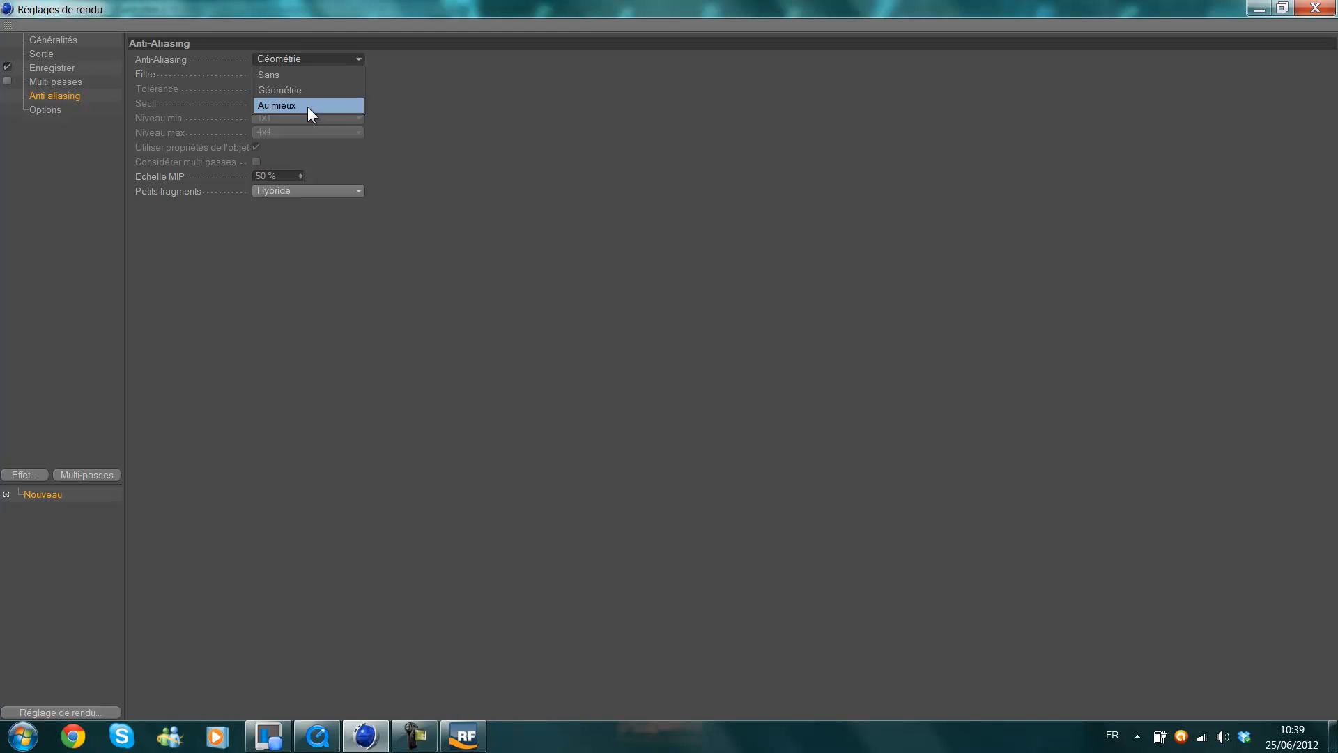
pyautogui.click(307, 107)
pyautogui.click(291, 75)
pyautogui.click(286, 104)
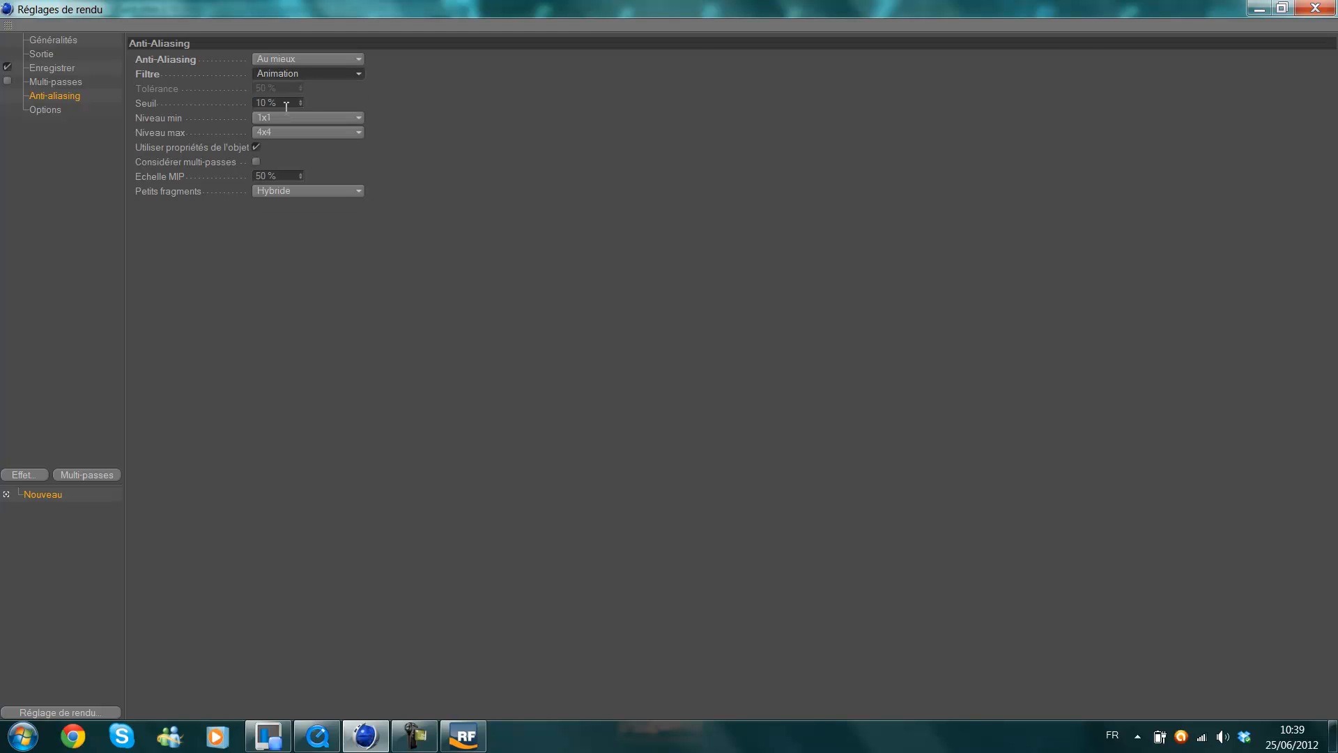
pyautogui.click(281, 117)
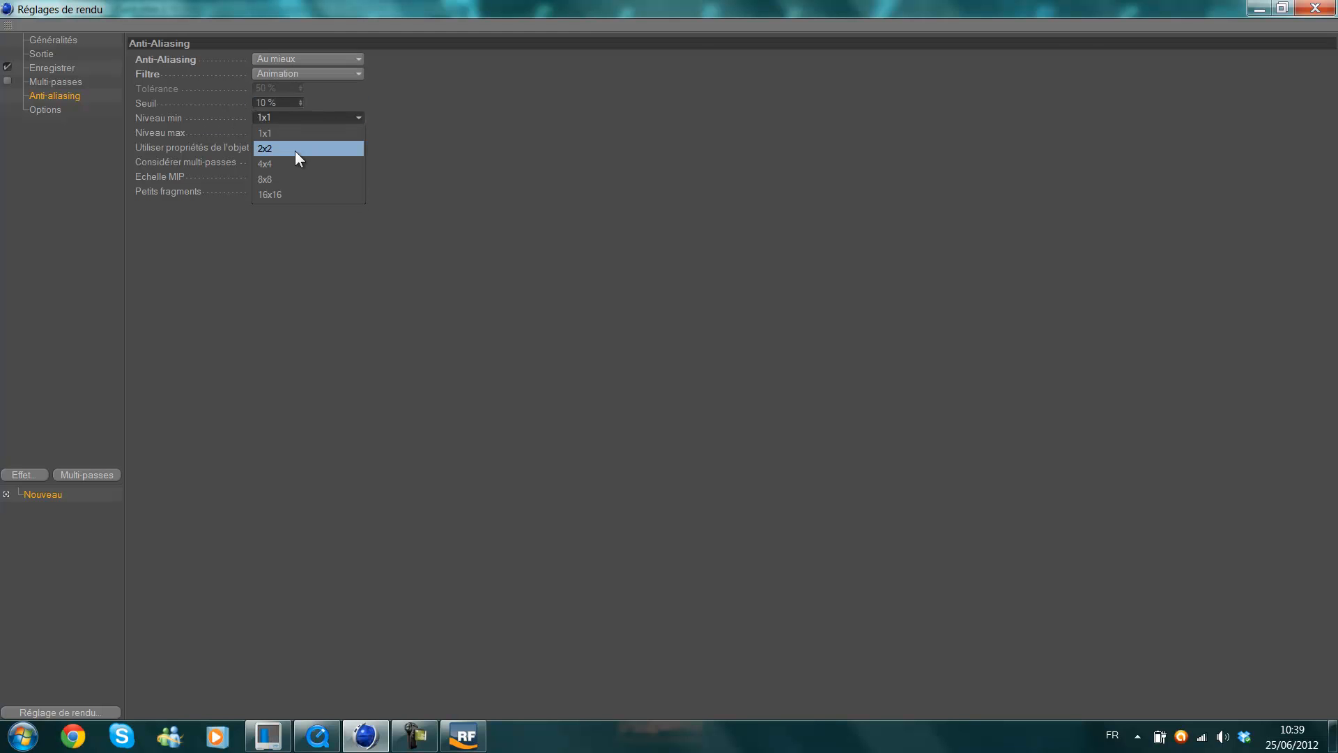
pyautogui.click(295, 151)
# Add the Illumination globale effect with Mode IG IR + QMC (Image fixe), and check its irradiance cache interpolation methods.
pyautogui.click(43, 111)
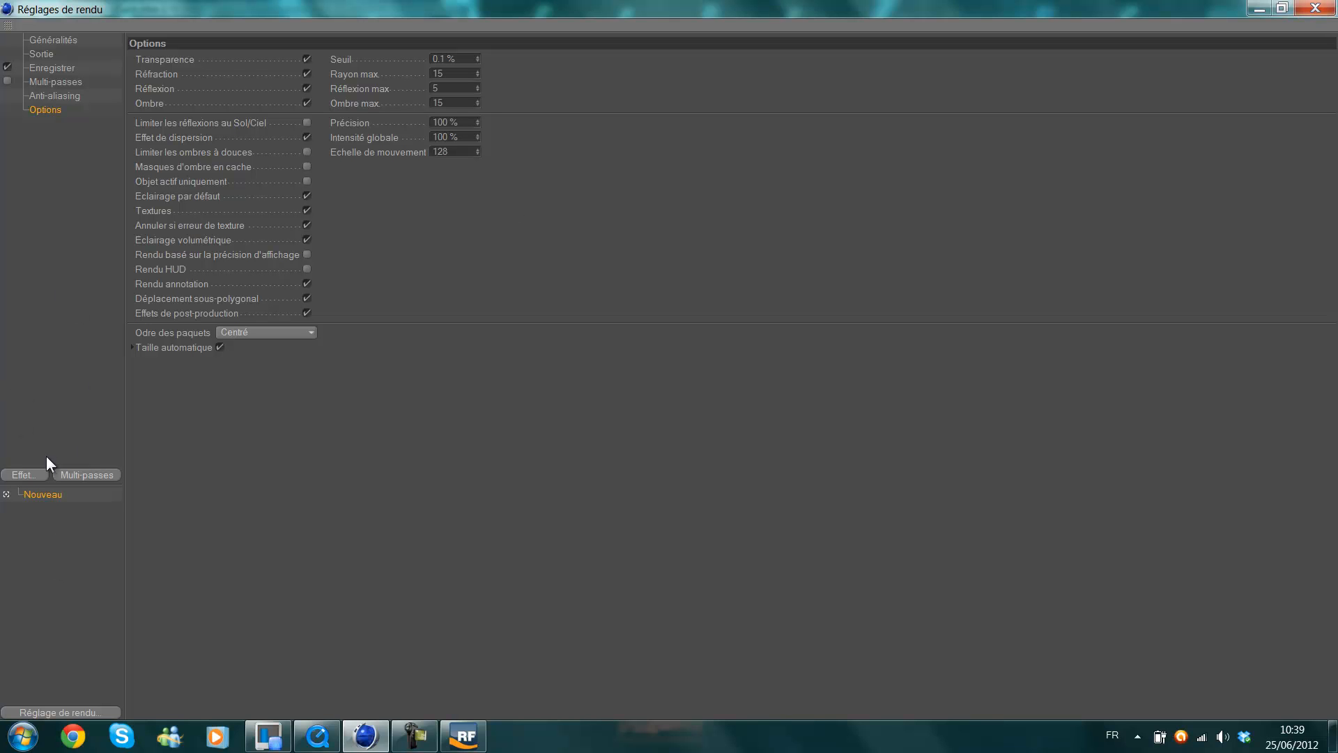
pyautogui.click(20, 476)
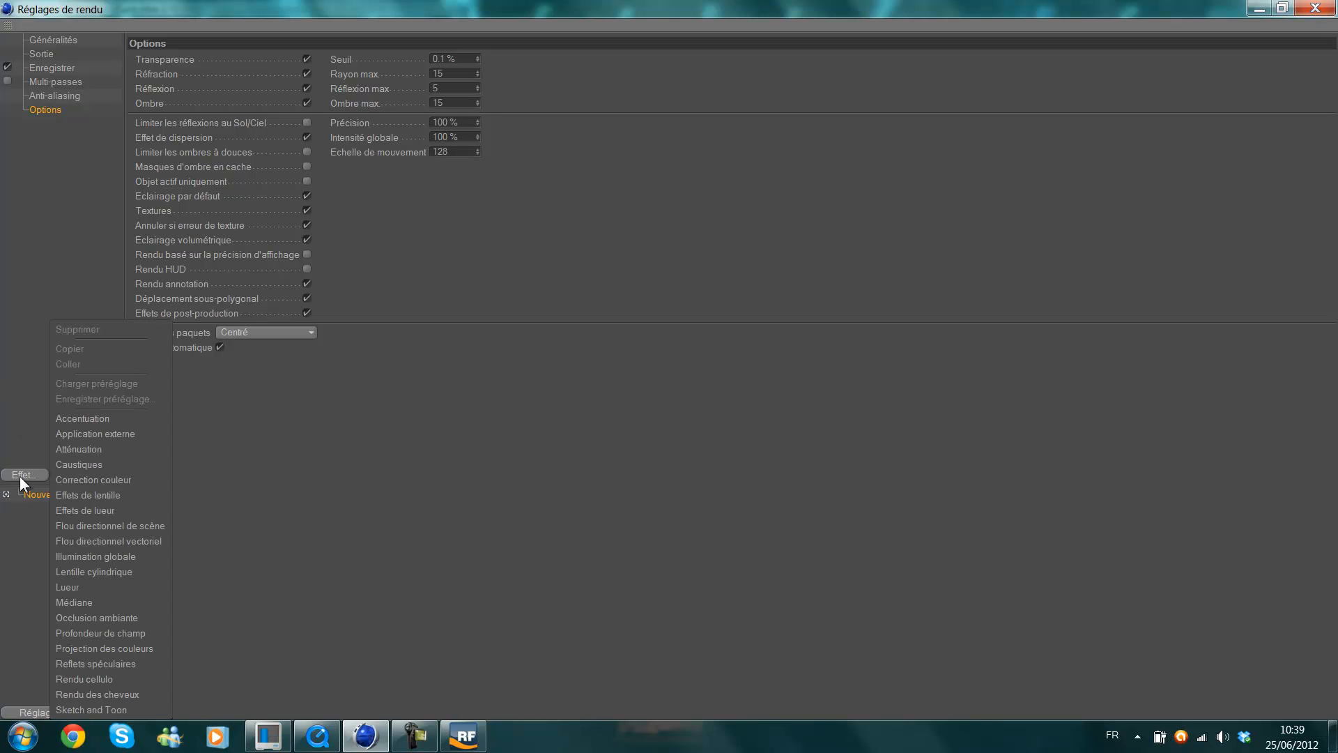
pyautogui.click(107, 556)
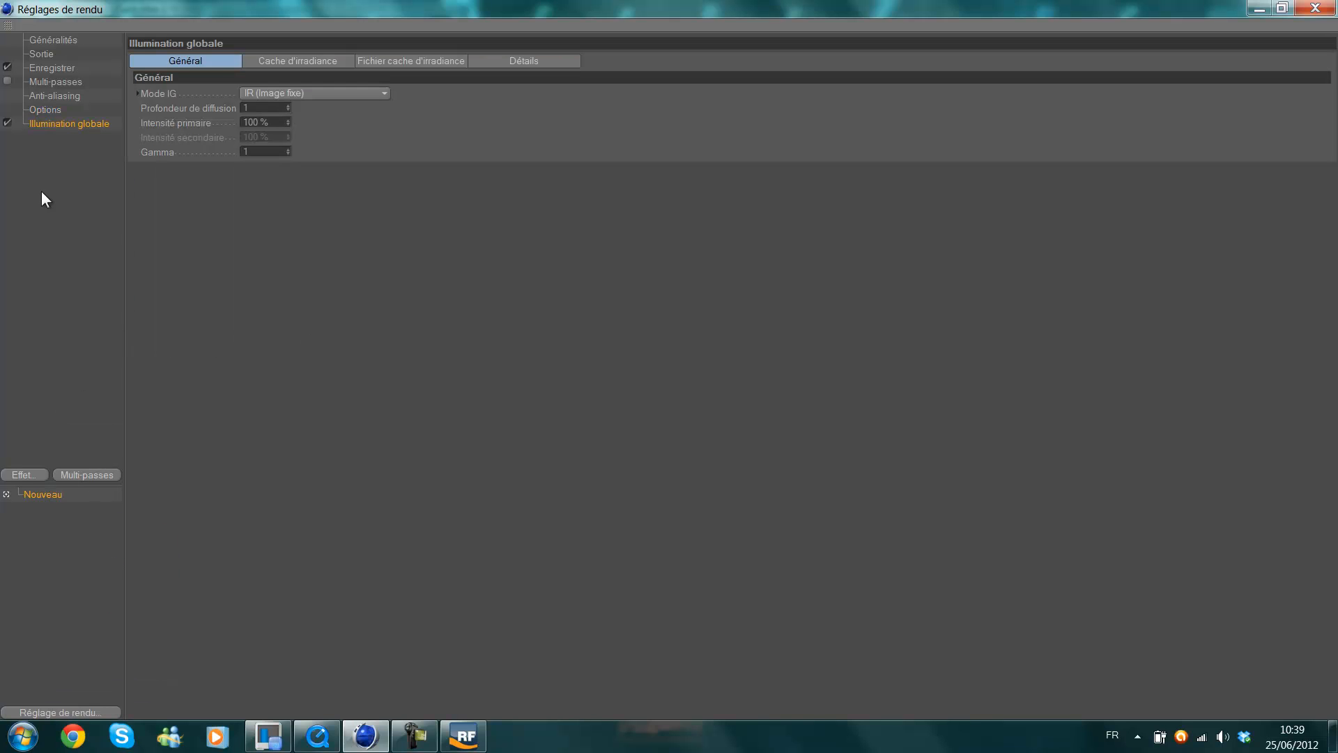
pyautogui.click(298, 95)
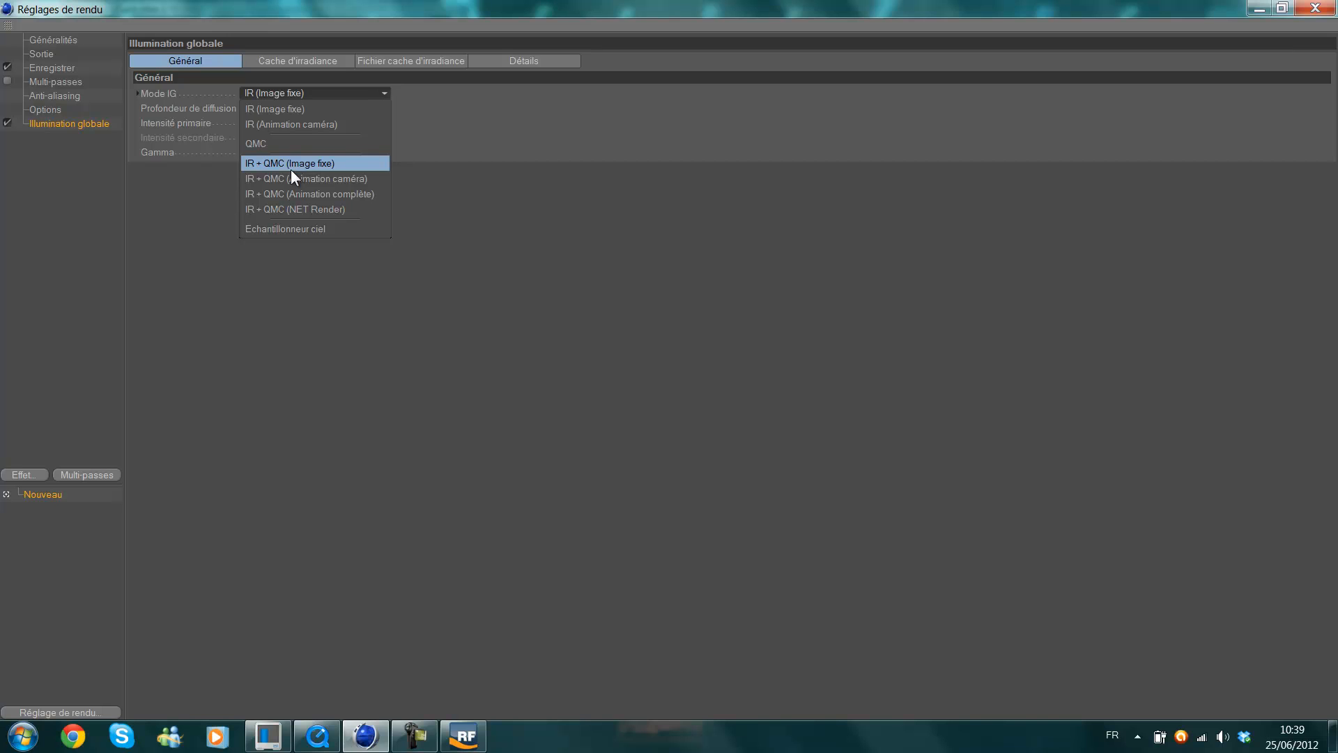
pyautogui.click(291, 167)
pyautogui.click(312, 60)
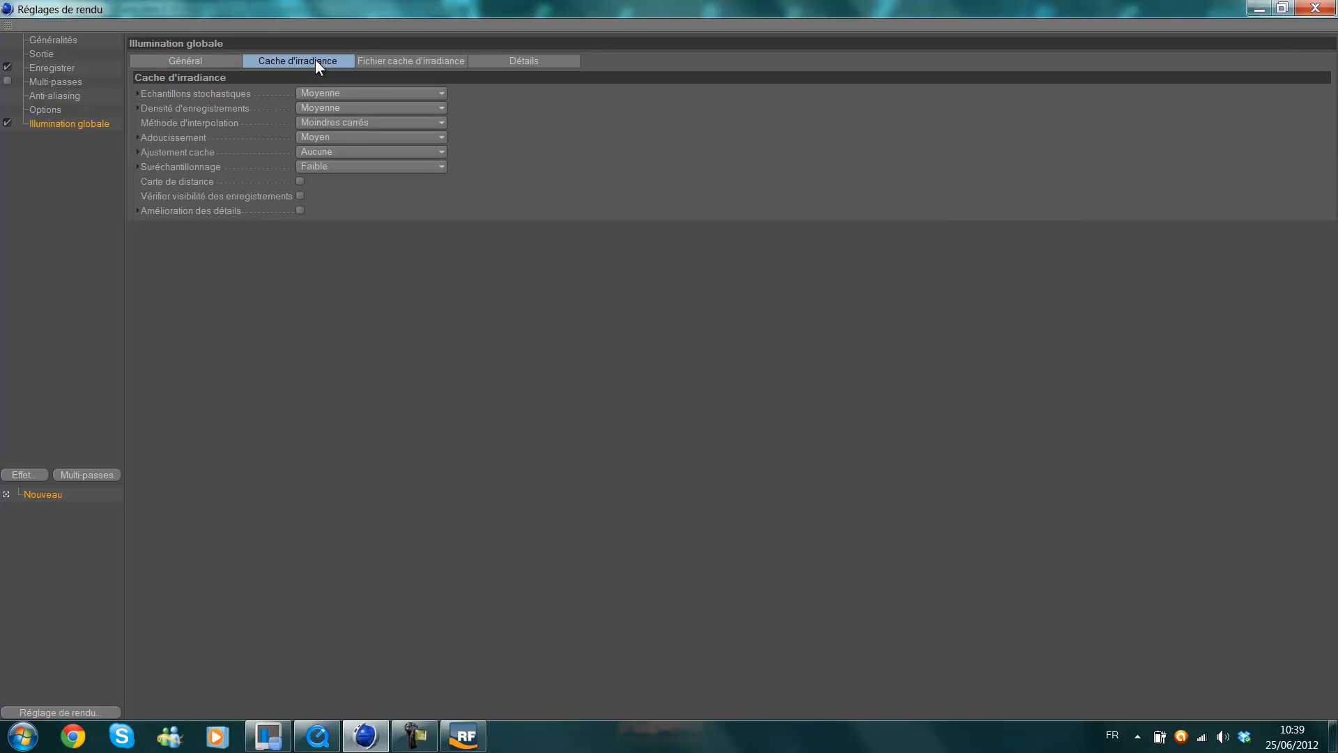
pyautogui.click(360, 121)
pyautogui.click(358, 124)
# Shrink the render settings window and preview-render the fluid with global illumination, keeping the window clear of the fluid.
pyautogui.moveTo(1163, 4); pyautogui.dragTo(1059, 269)
pyautogui.click(308, 52)
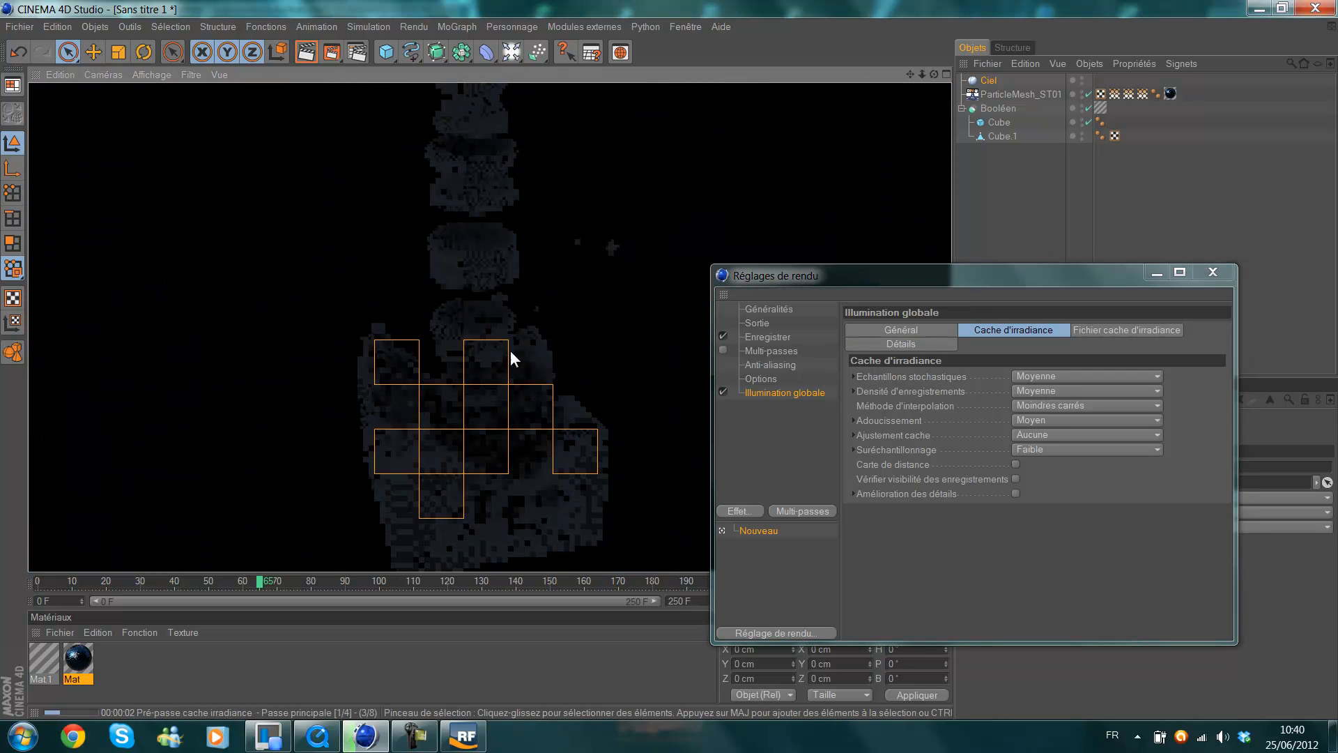
pyautogui.moveTo(824, 276); pyautogui.dragTo(907, 166)
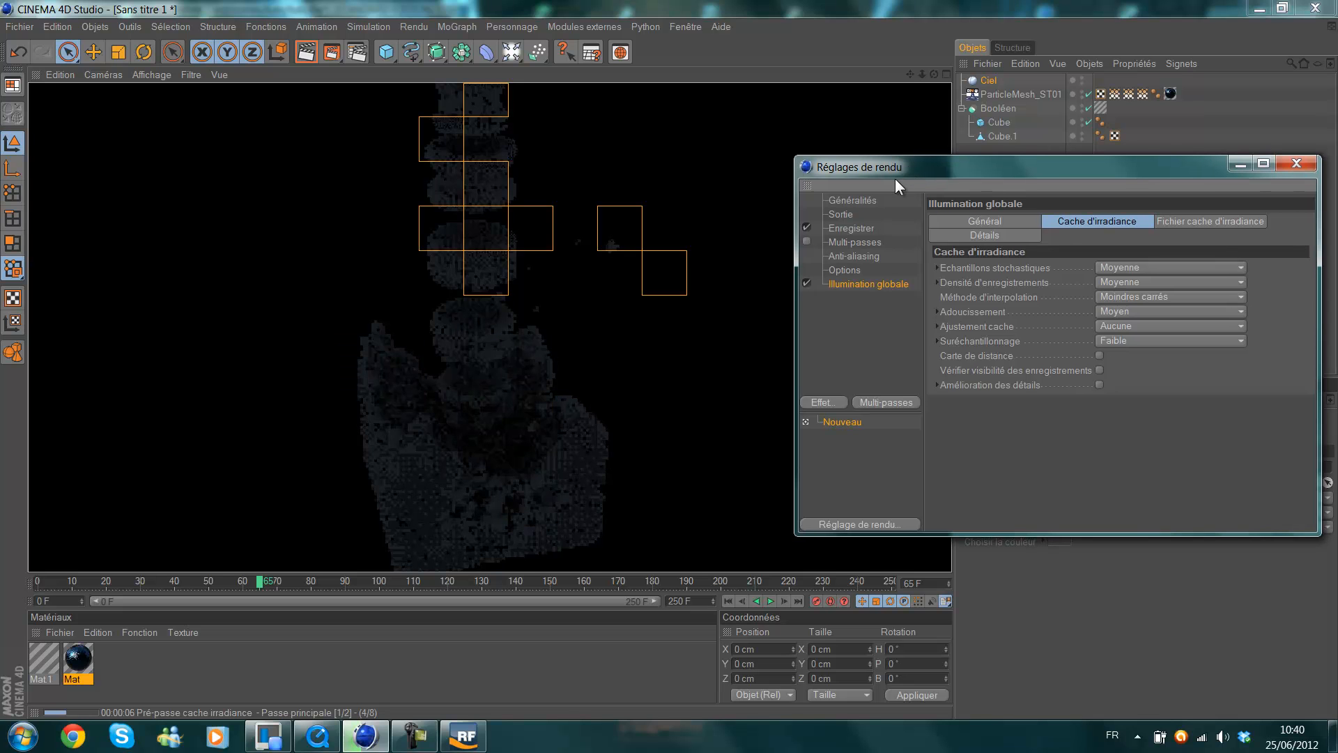